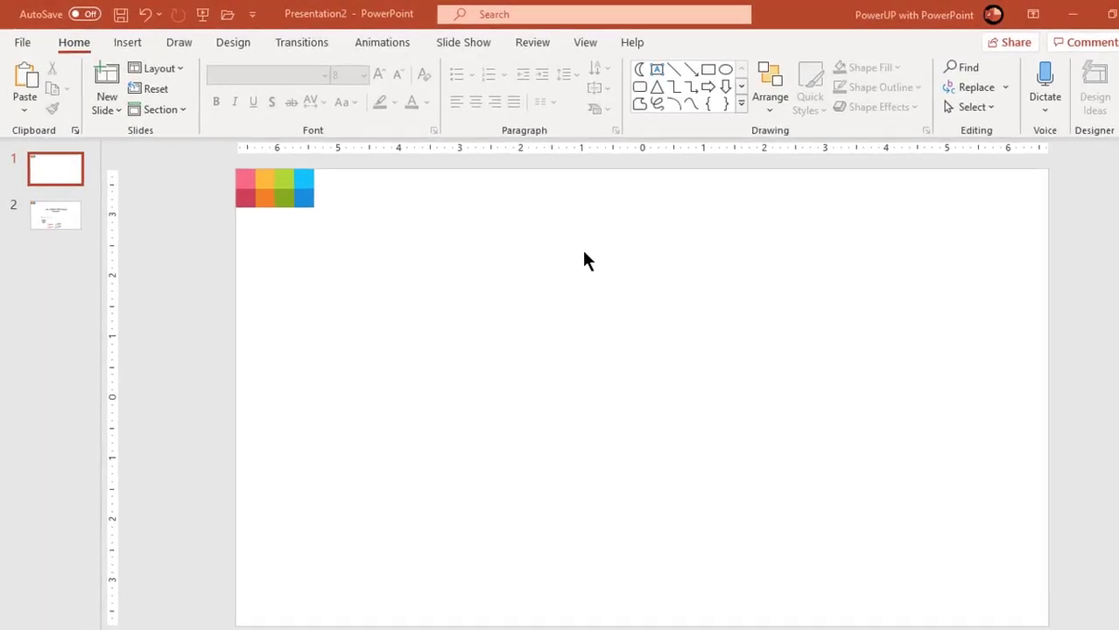
Show the drawing guides and give the current slide a solid dark blue-gray theme colour background (darker 25% shade).
click(674, 51)
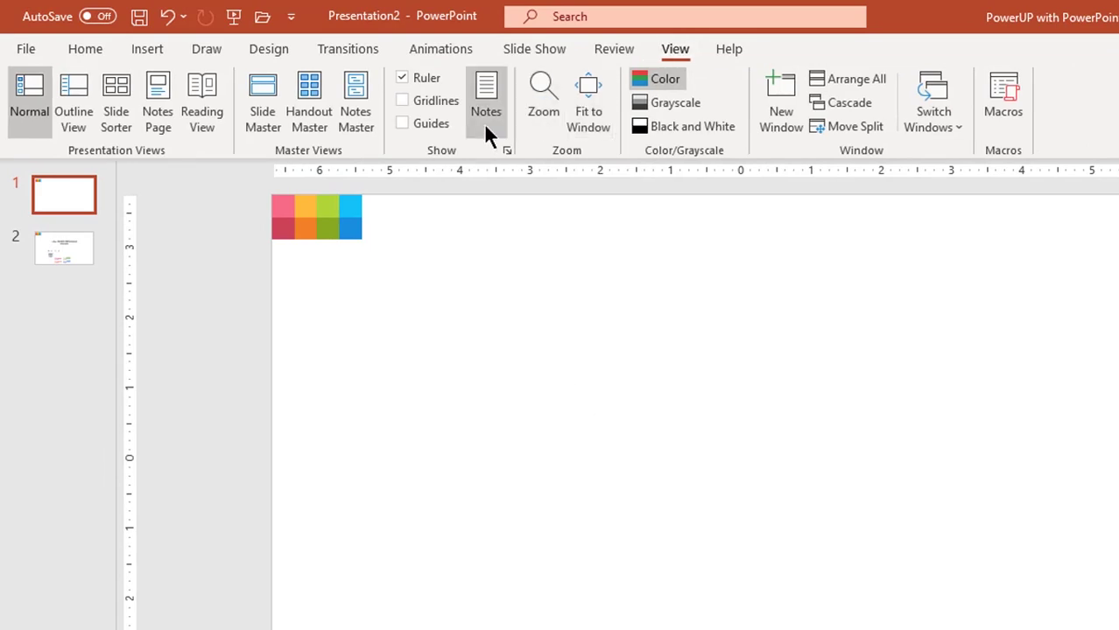
click(407, 123)
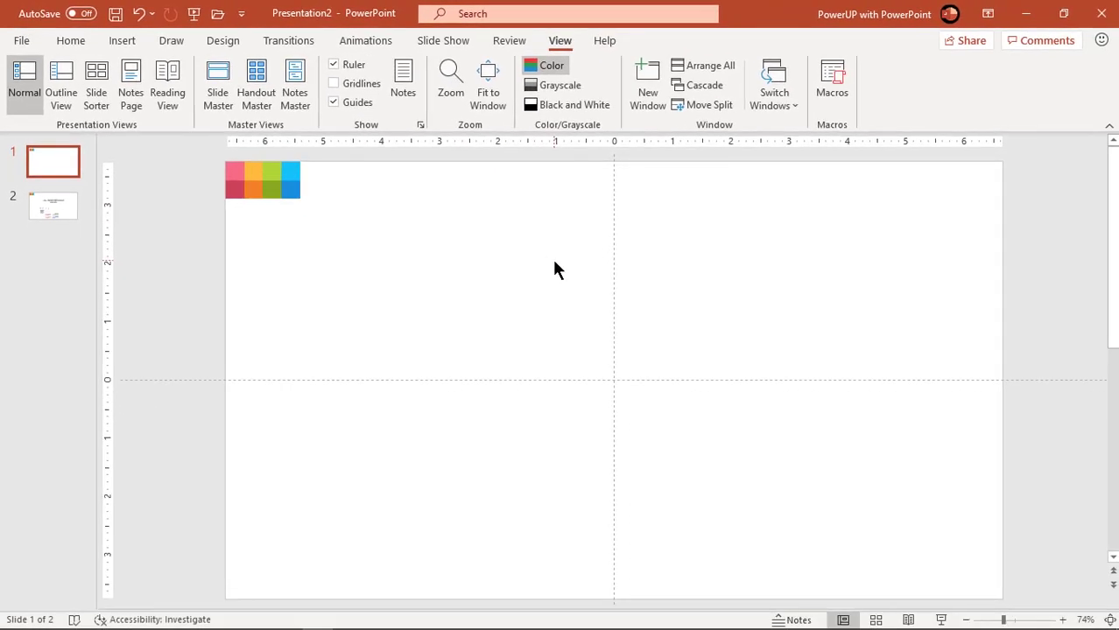
right_click(553, 268)
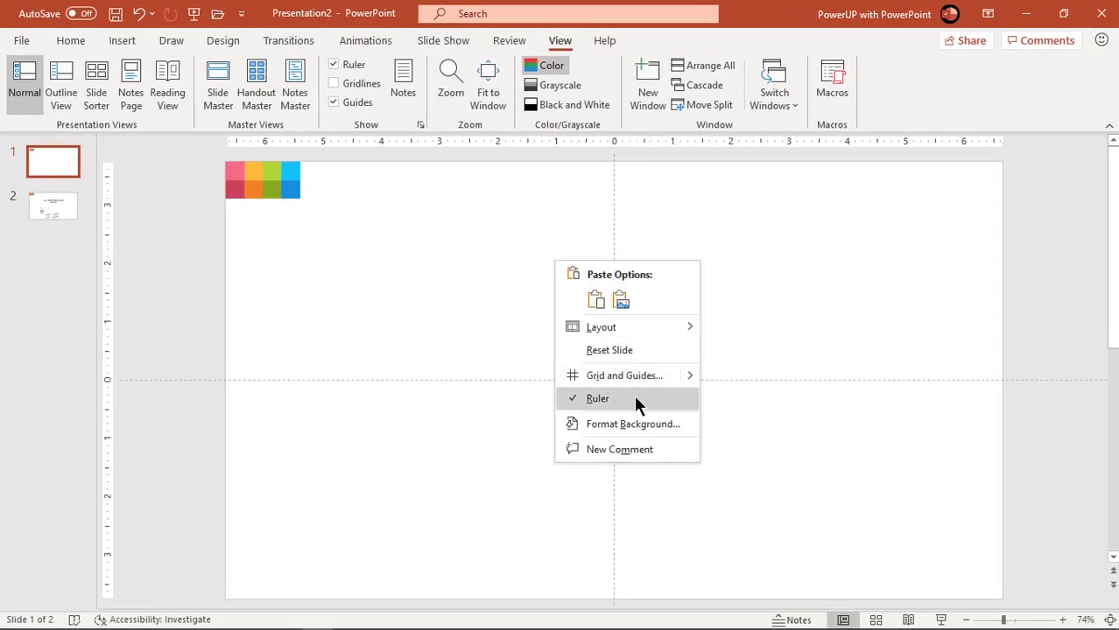
click(636, 425)
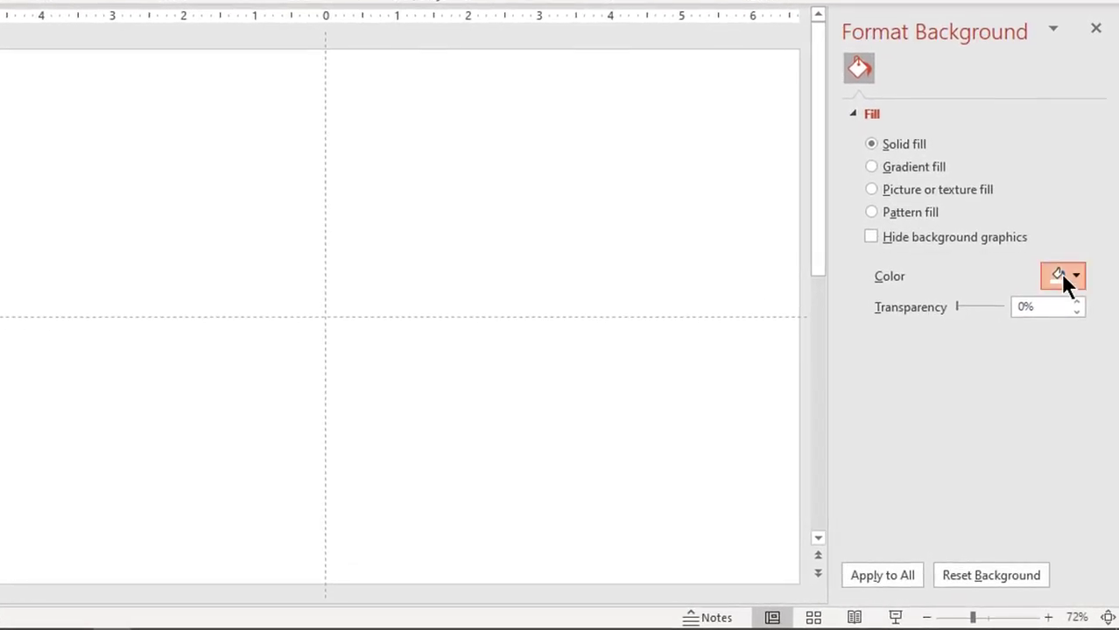
click(1062, 278)
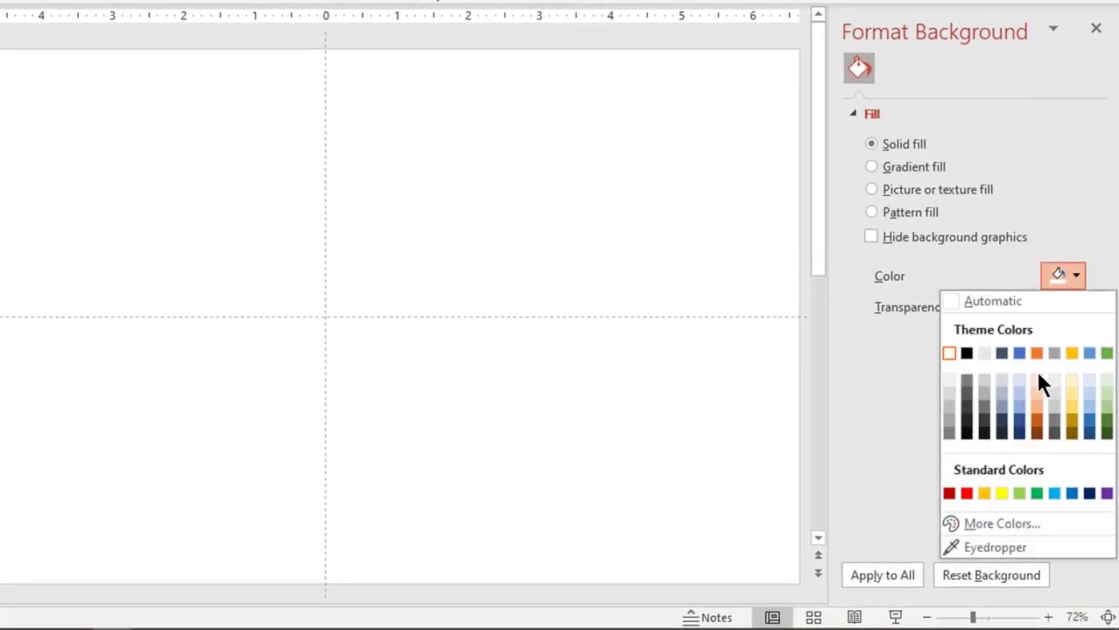
click(1002, 423)
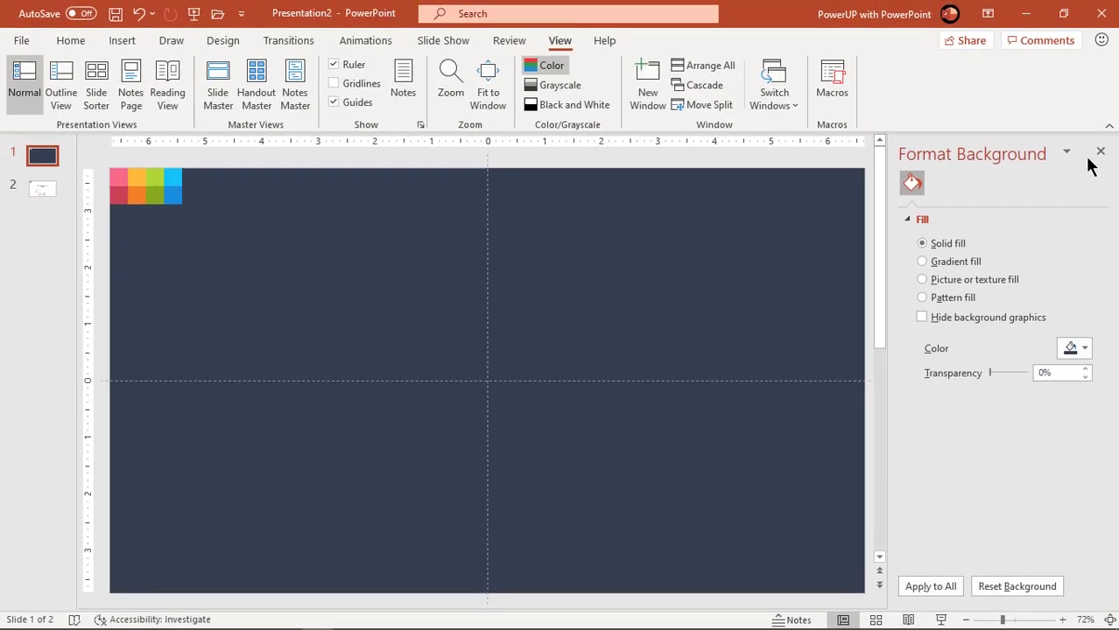
click(1100, 152)
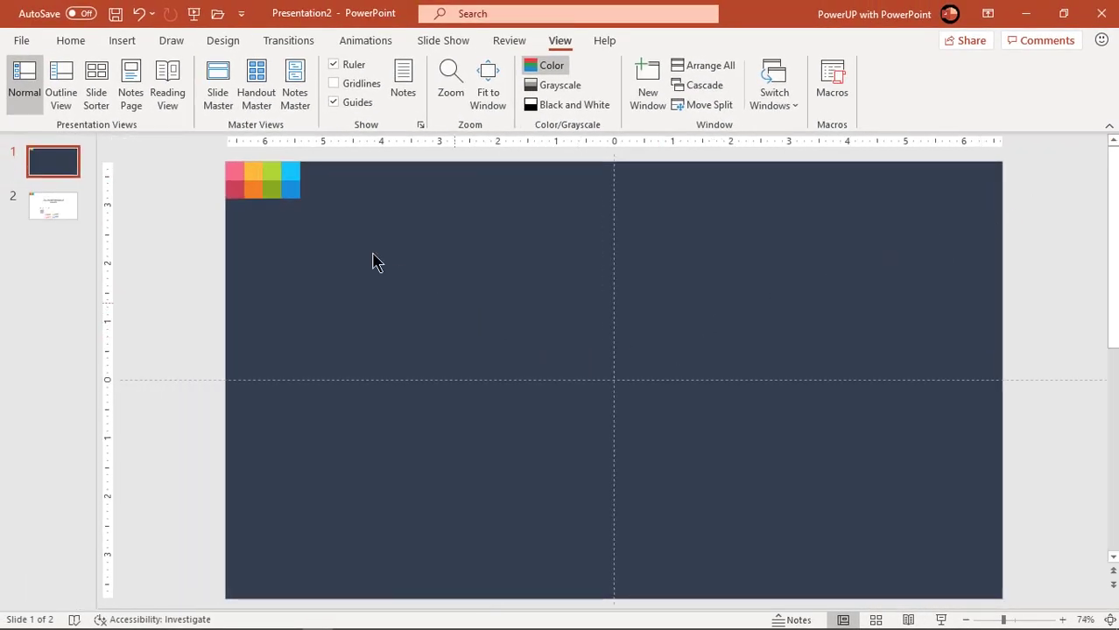
Draw a rounded rectangle about 2.18" wide and 2.87" high near the slide's centre and slightly reduce its corner rounding.
click(122, 41)
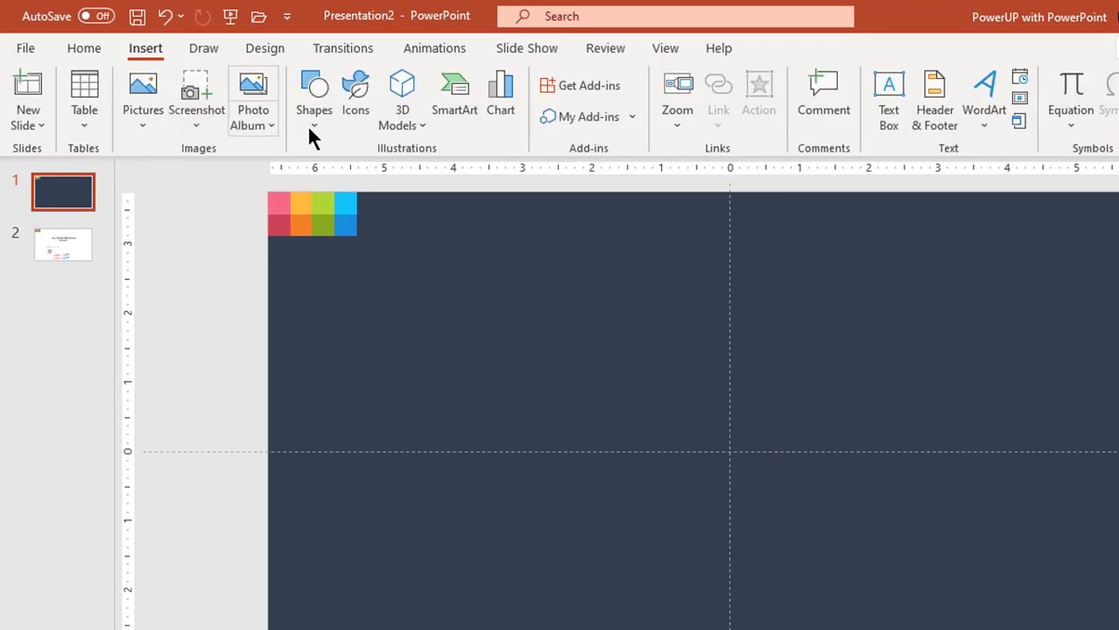
click(317, 127)
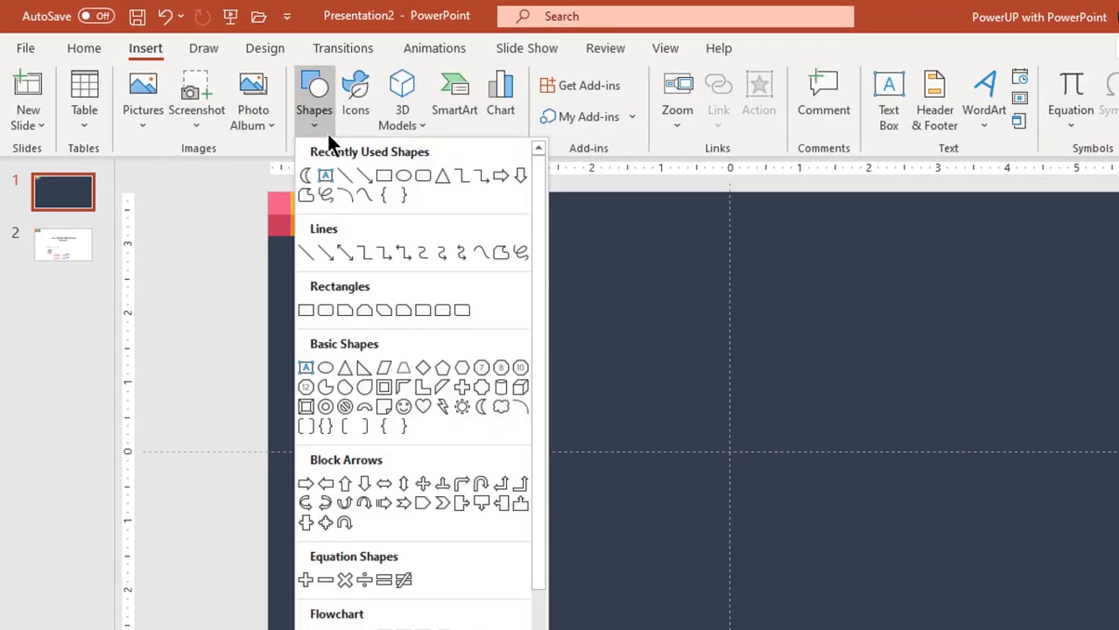
click(423, 177)
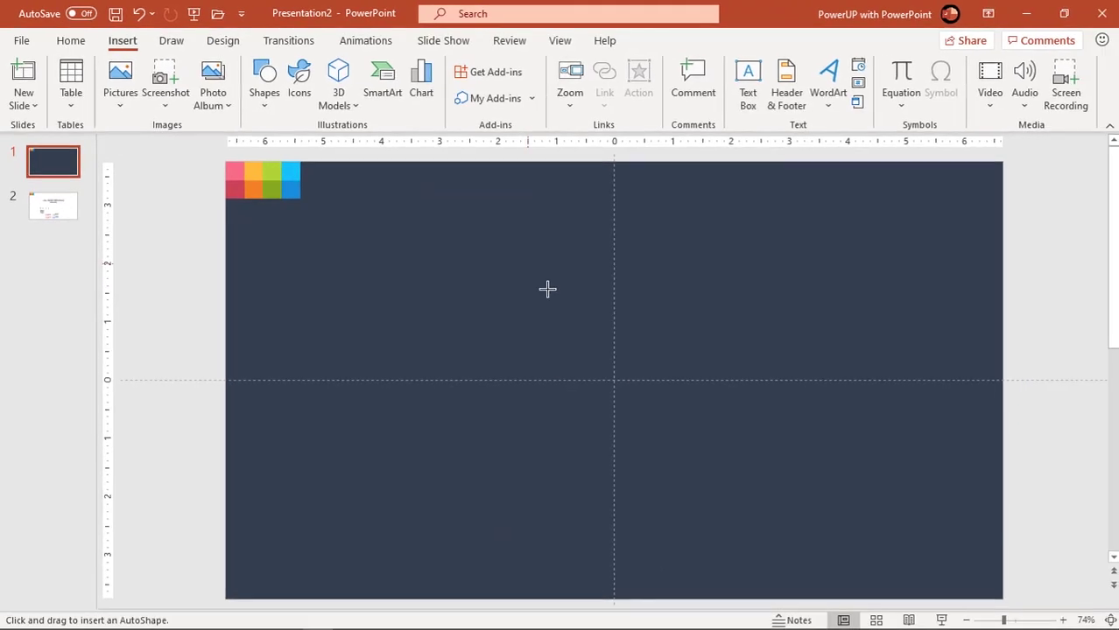
drag(525, 264, 651, 431)
drag(546, 264, 541, 271)
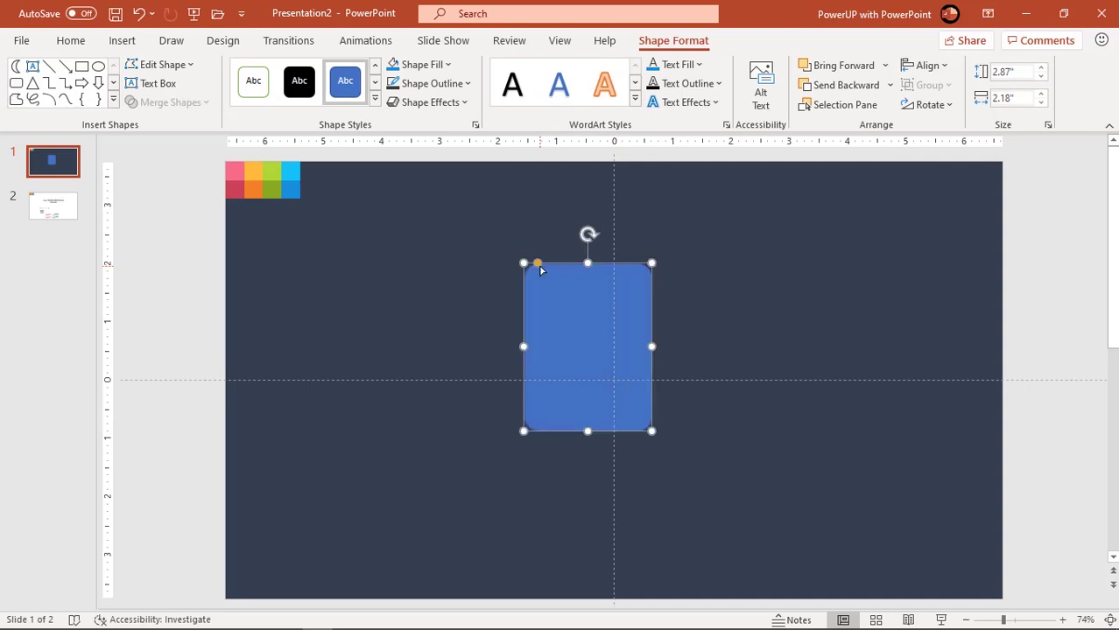
Remove the rounded rectangle's outline and set its fill transparency to about 36%.
click(453, 85)
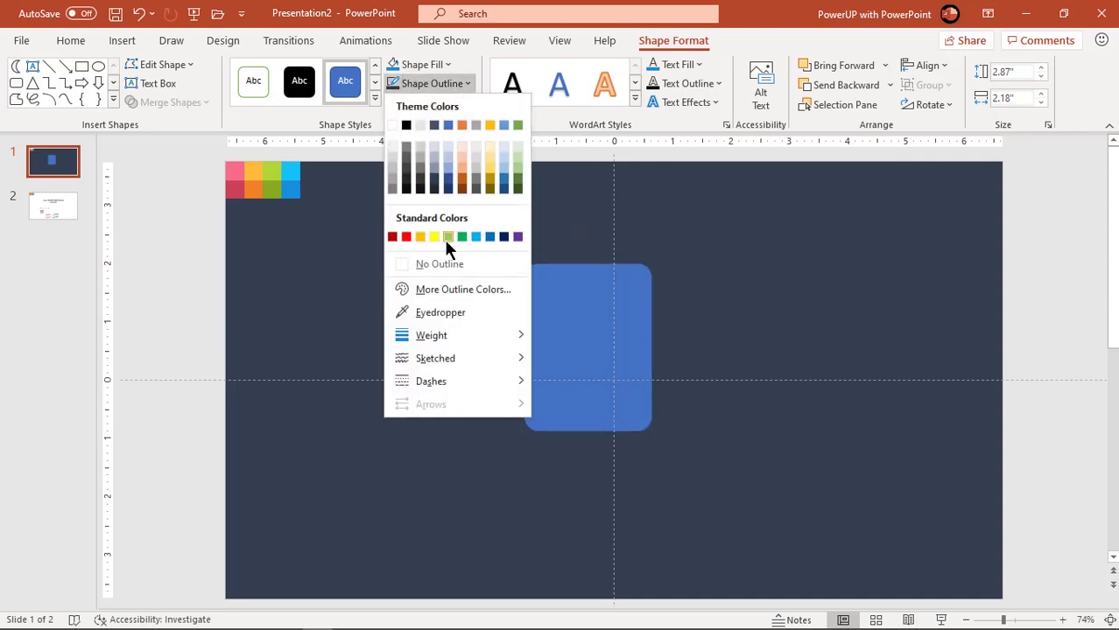
click(441, 265)
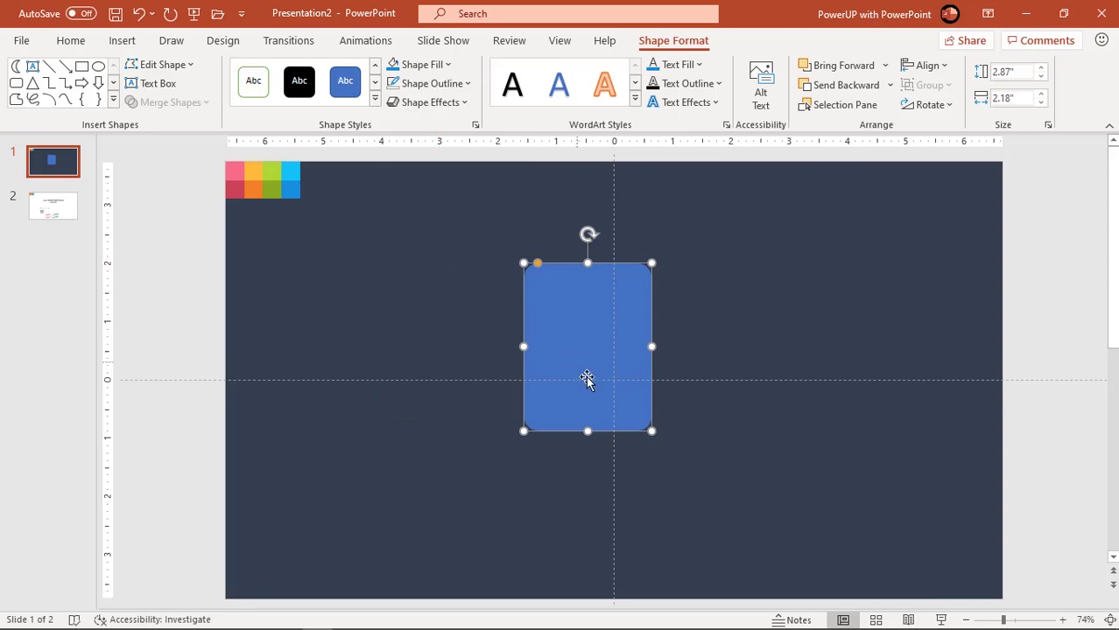
right_click(597, 415)
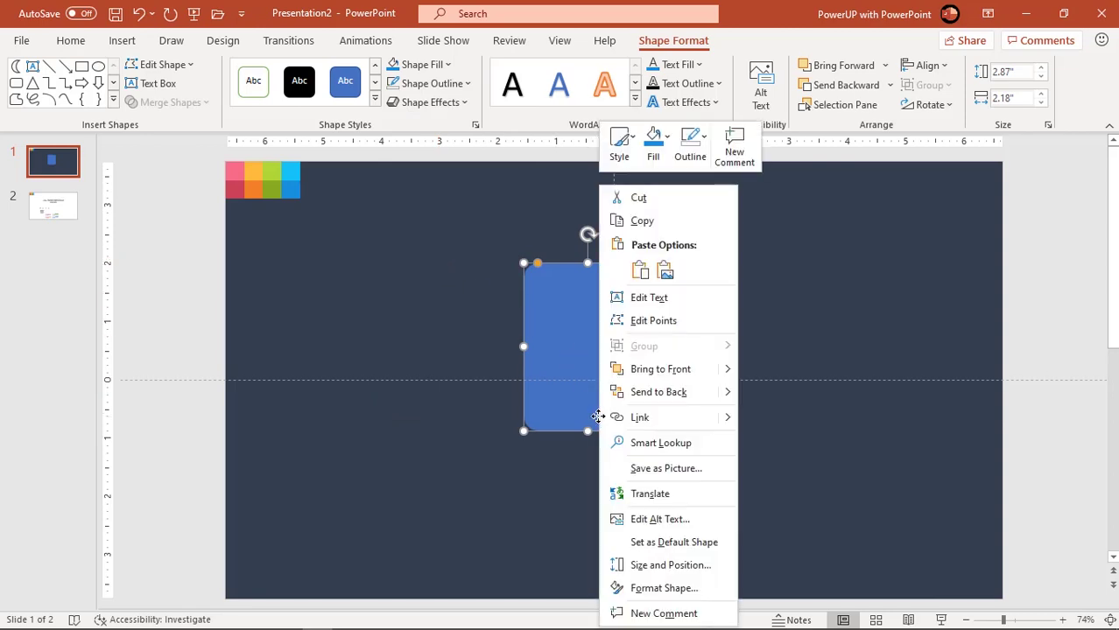
click(659, 589)
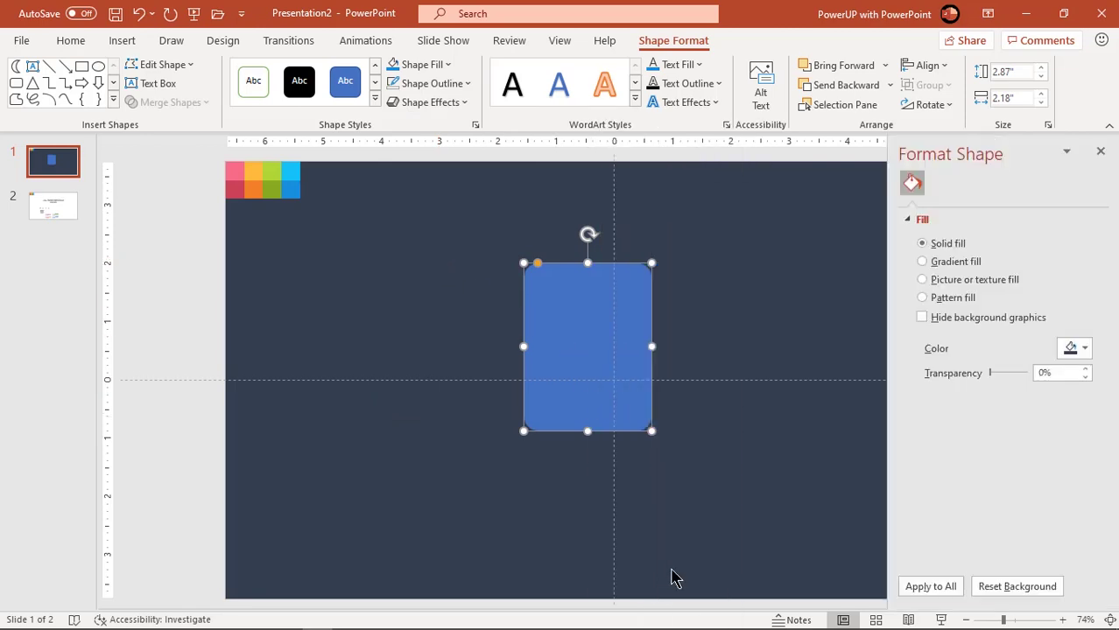
drag(992, 418, 1006, 420)
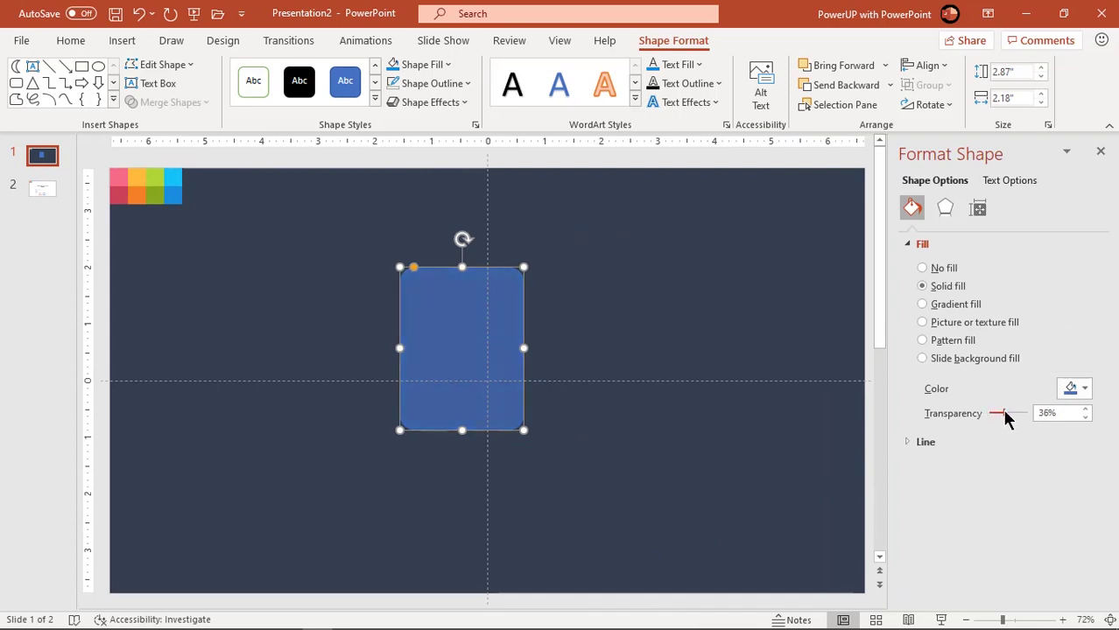
click(1100, 152)
click(764, 300)
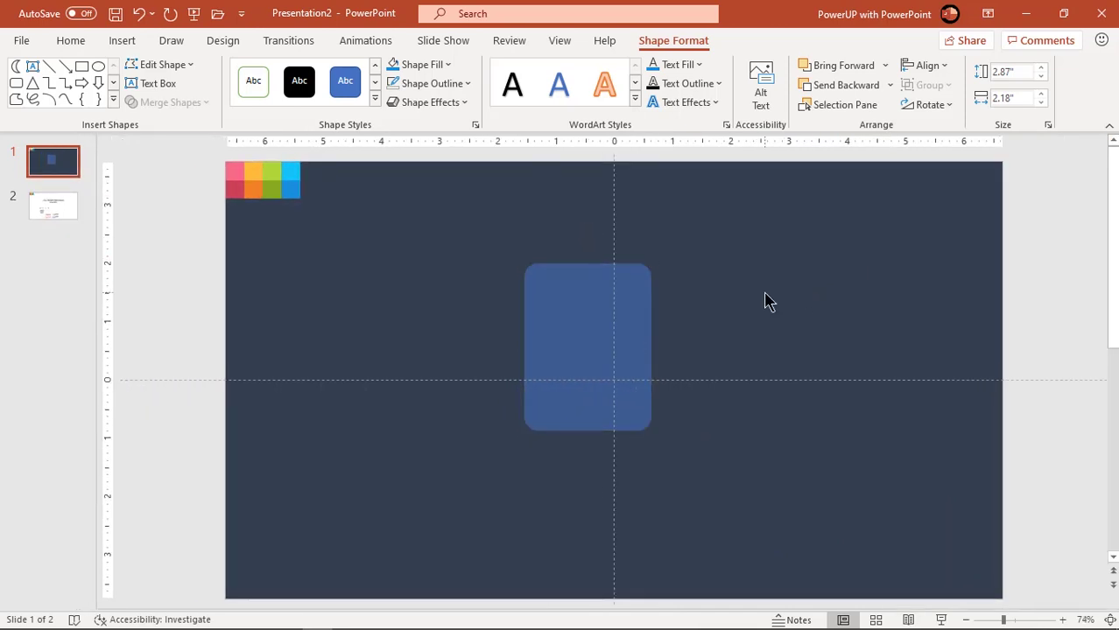
Duplicate the rounded rectangle slightly below the original, aligned with its sides, and fill the copy with standard orange.
click(592, 322)
drag(594, 320, 578, 323)
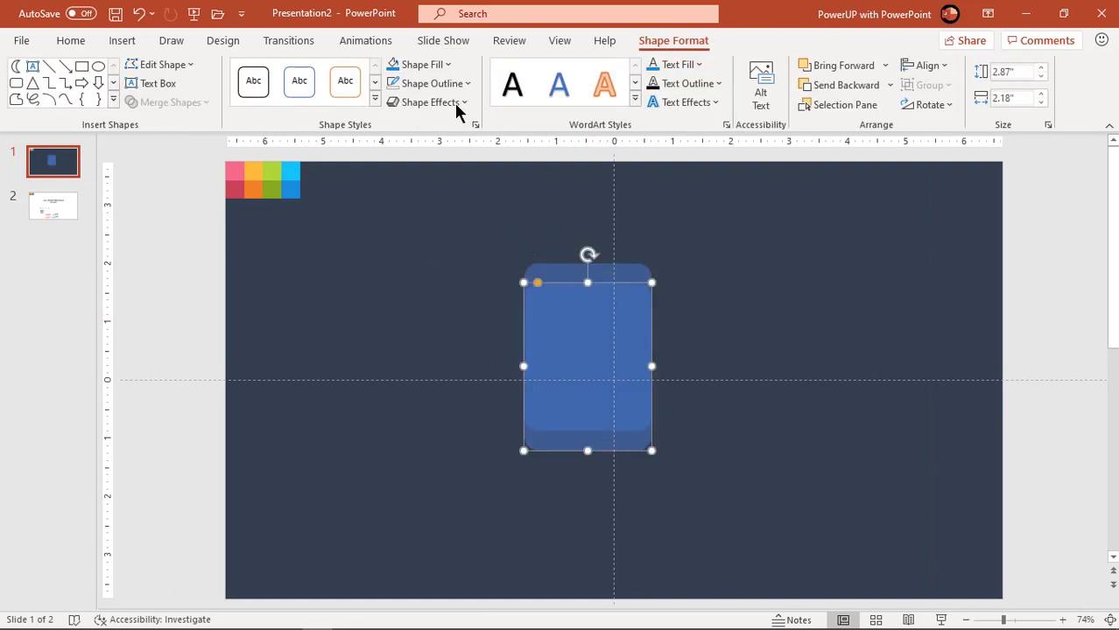
click(447, 65)
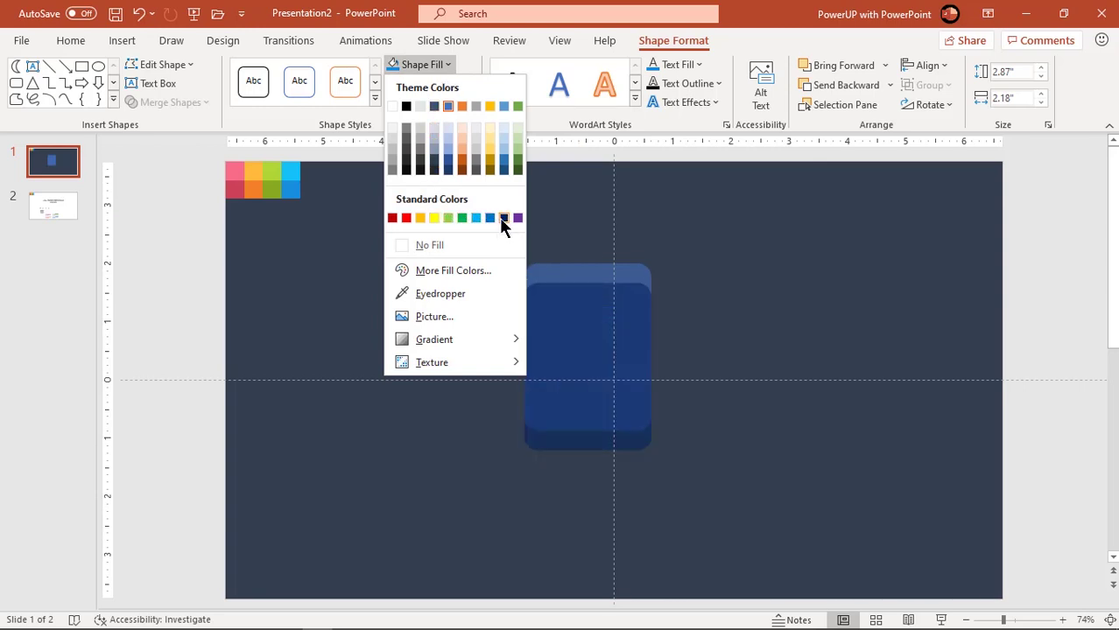
click(421, 219)
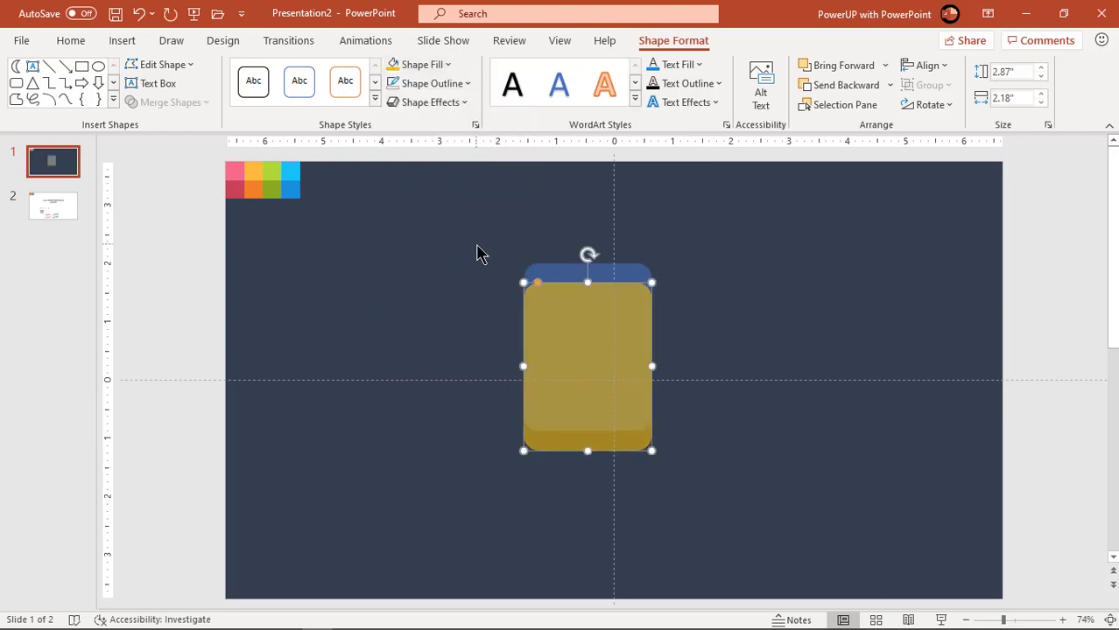
click(477, 250)
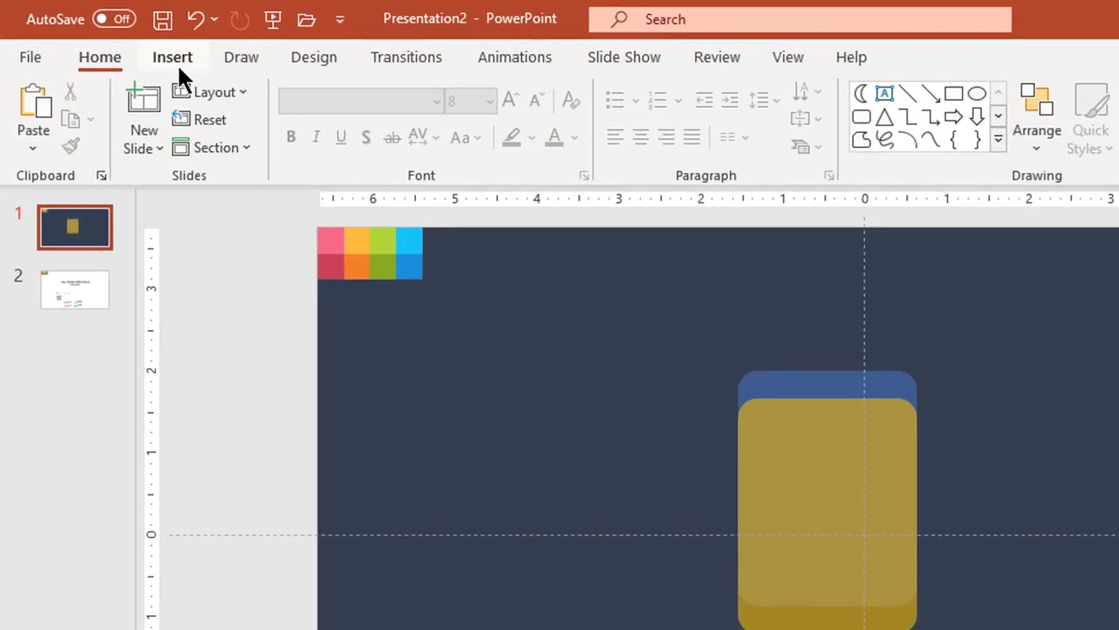
Draw a plain rectangle about 4.76" wide and 1.37" high across the top of the two rounded rectangles.
click(123, 43)
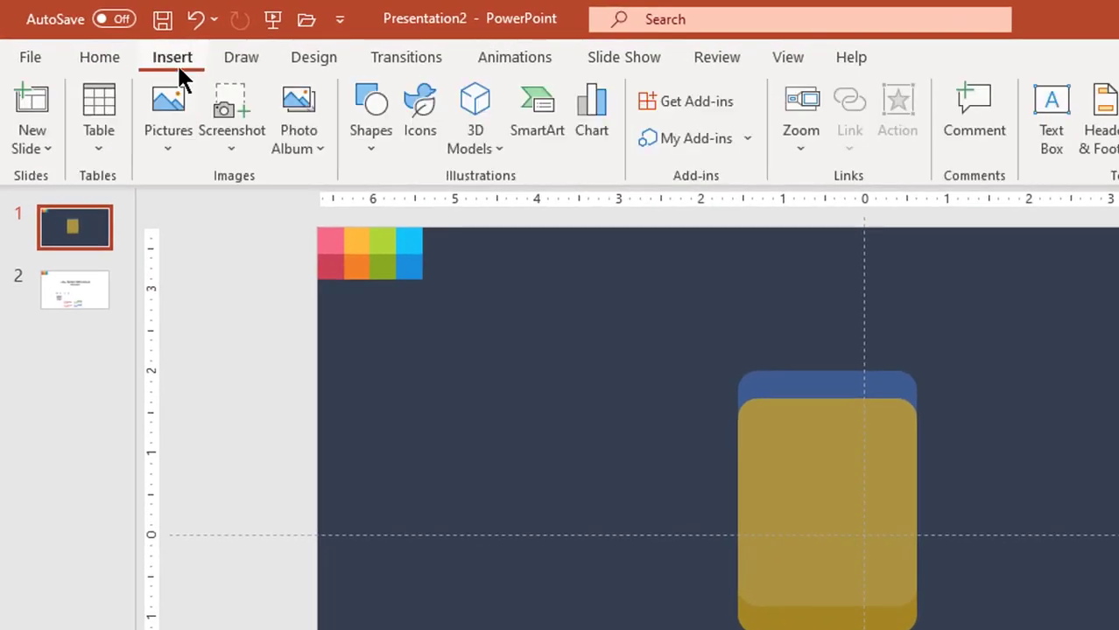
click(383, 149)
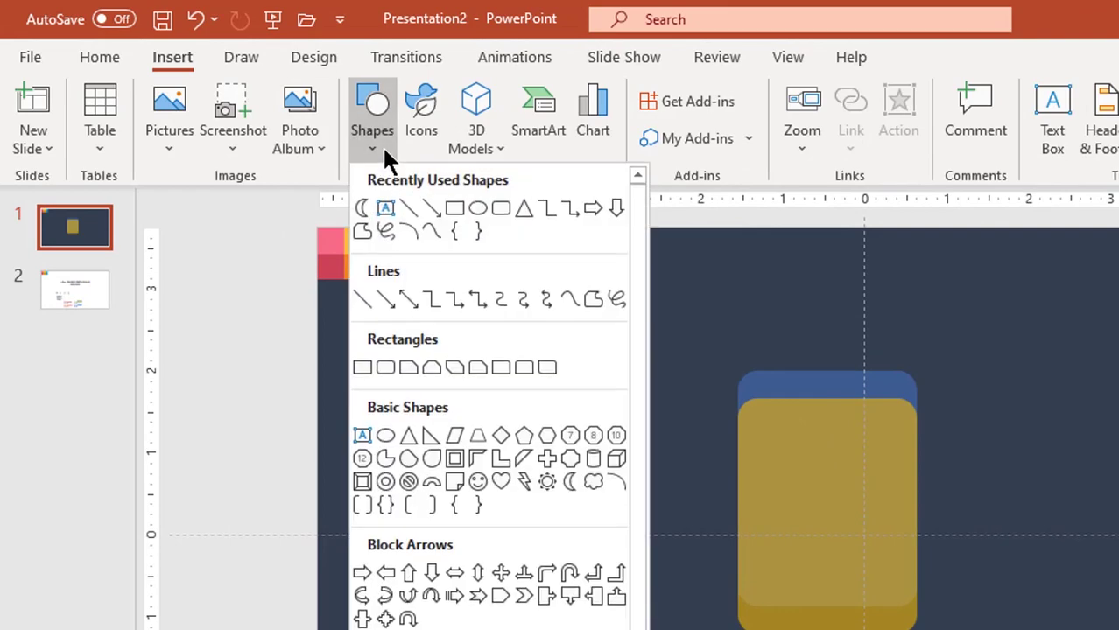
click(454, 210)
drag(656, 301, 905, 383)
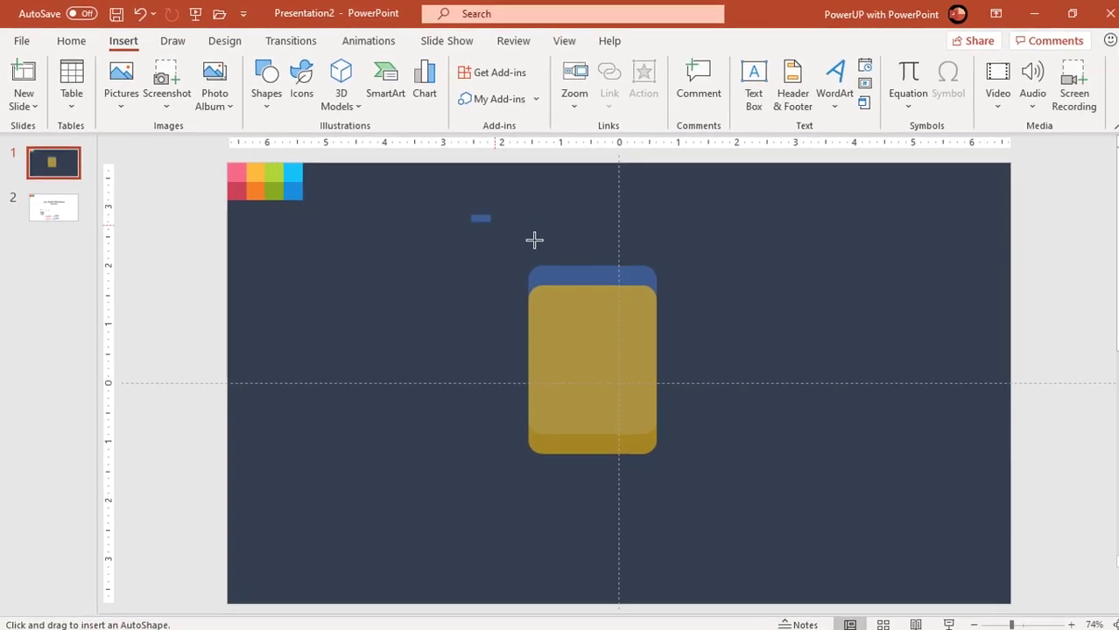
drag(645, 273, 745, 292)
Remove the wide rectangle's outline and fill it with standard red.
click(450, 85)
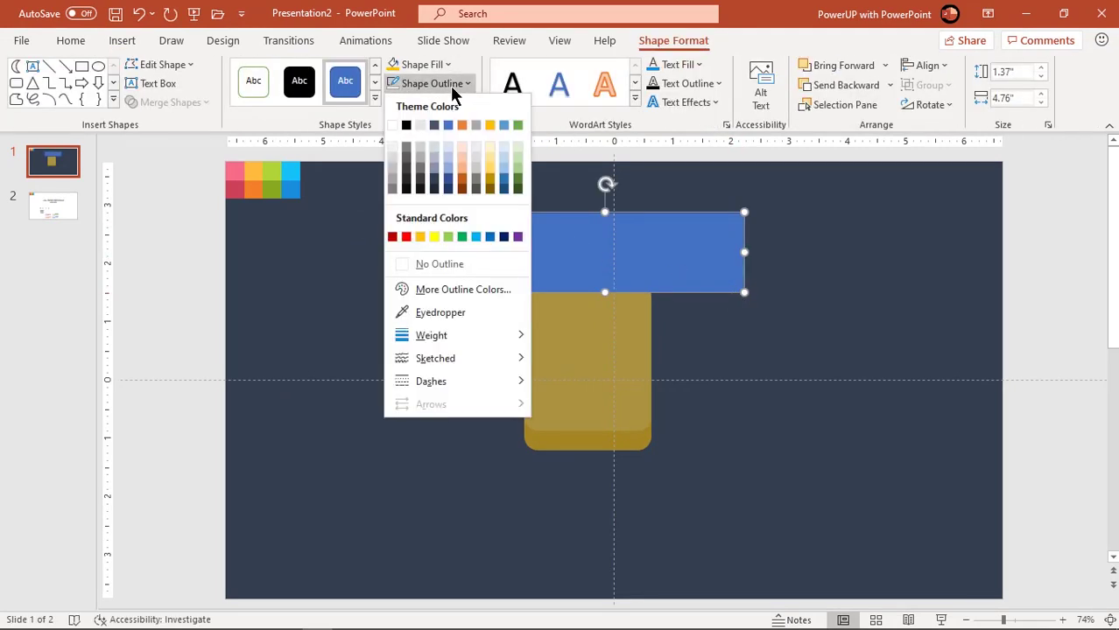
click(430, 261)
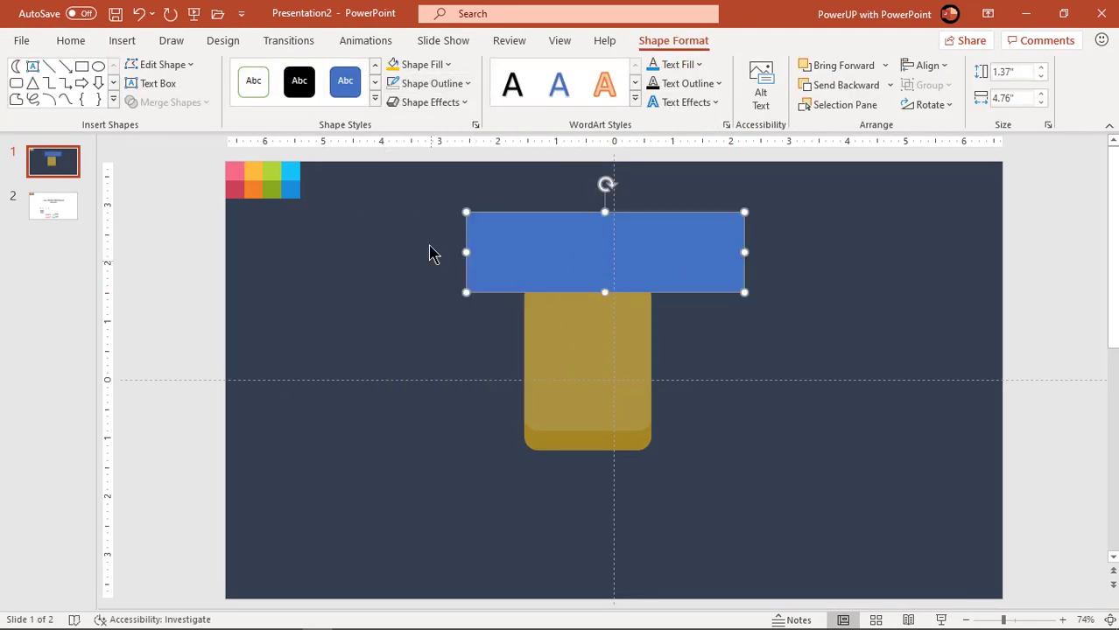
click(421, 66)
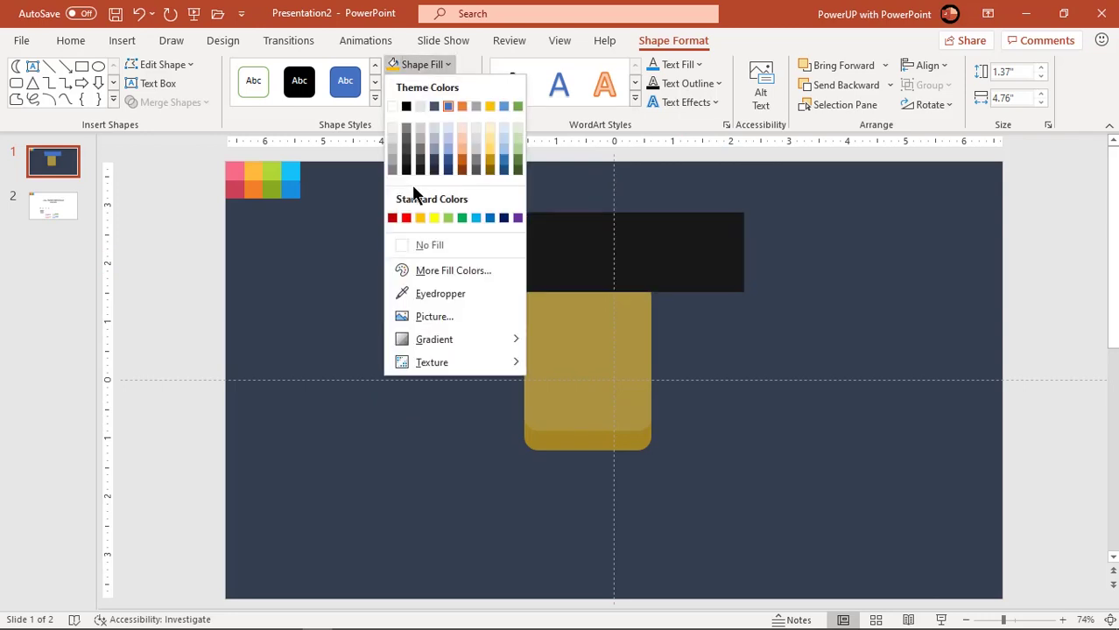
click(406, 219)
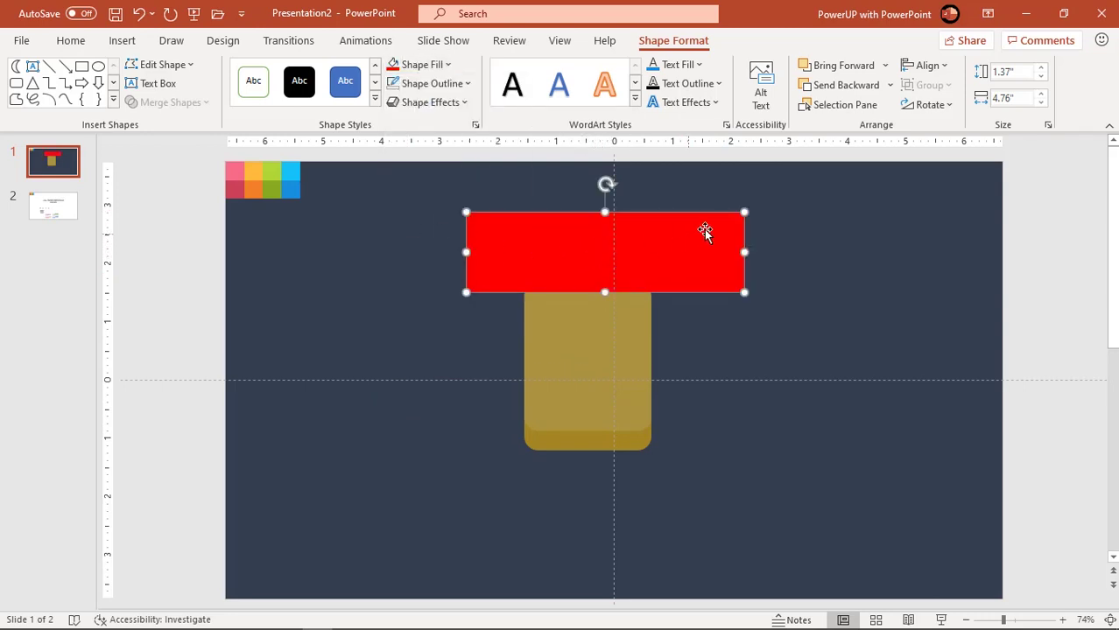
Set the red rectangle's rotation to 5 degrees.
click(930, 104)
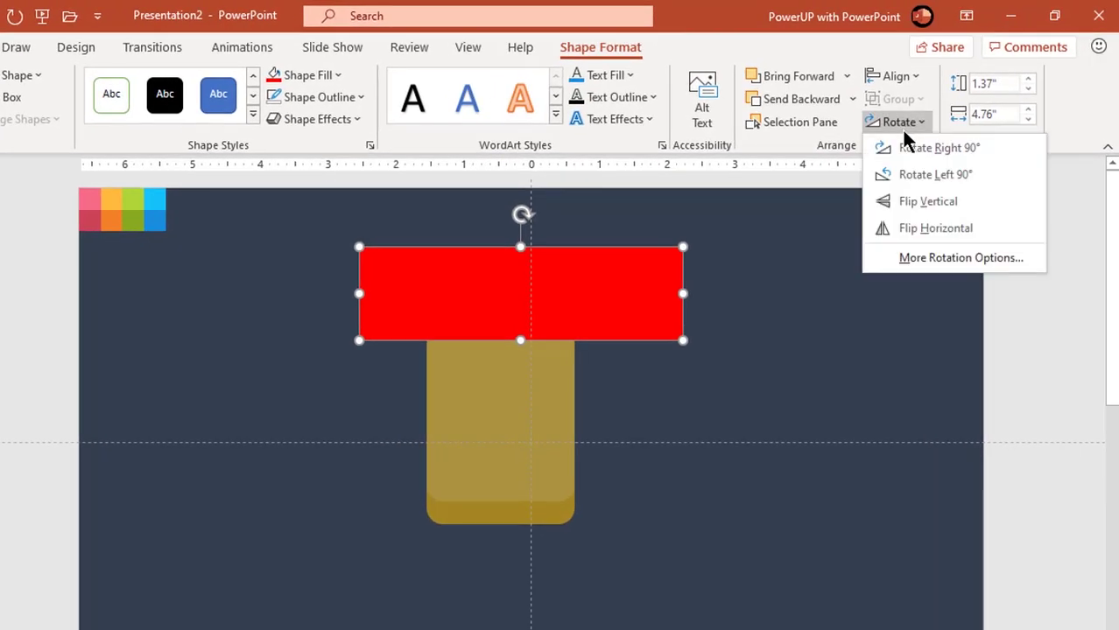
click(917, 257)
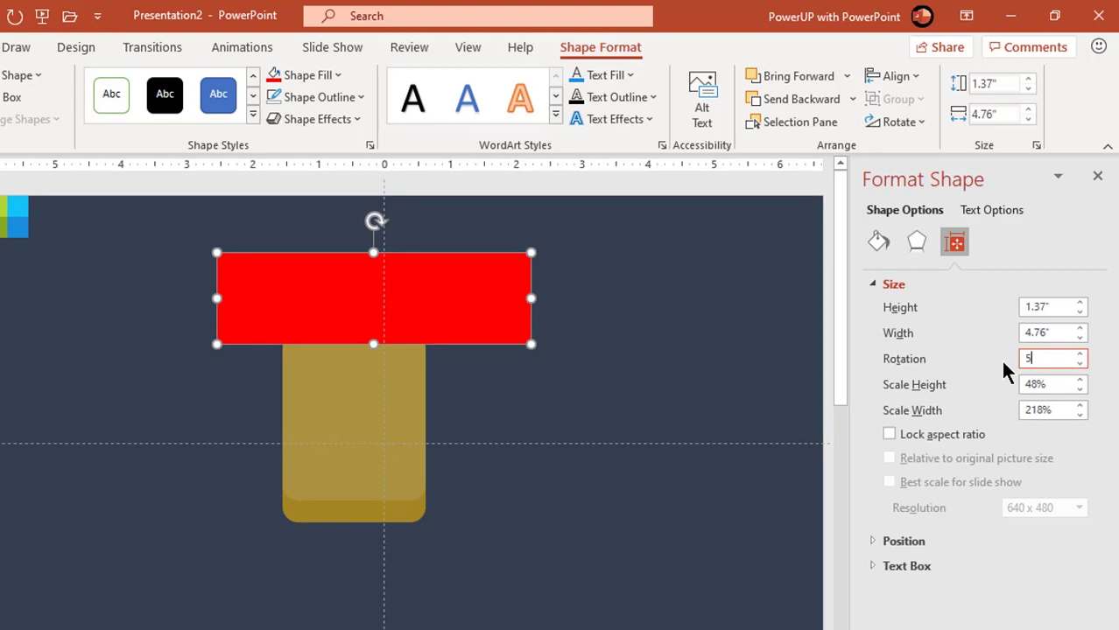
text(5)
click(659, 393)
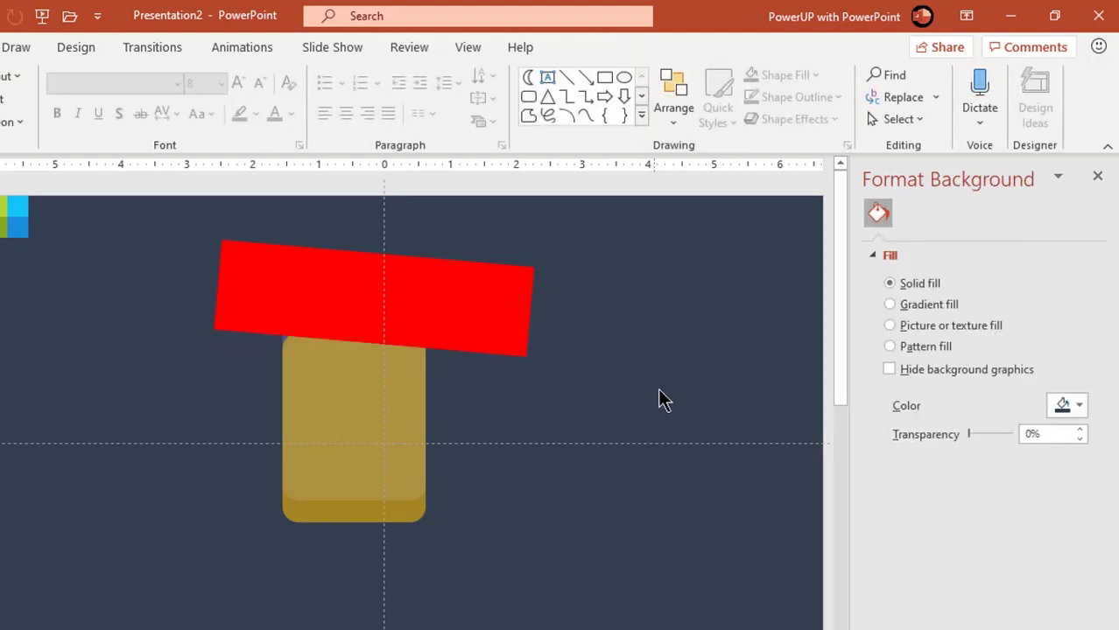
Set the red rectangle's fill transparency to about 56%.
click(483, 315)
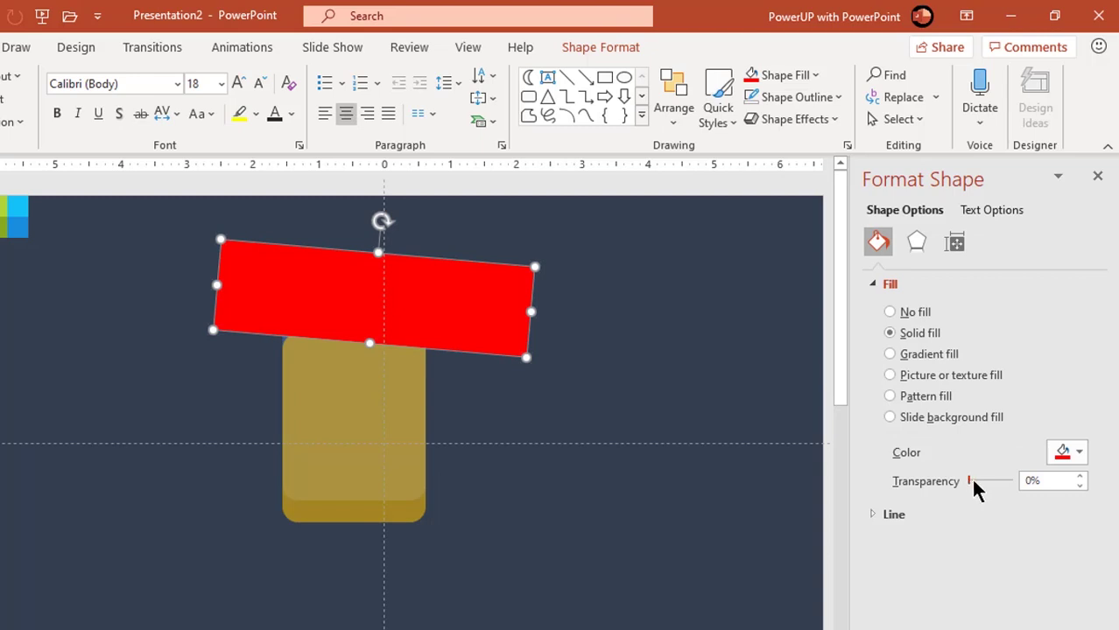
drag(973, 481, 988, 482)
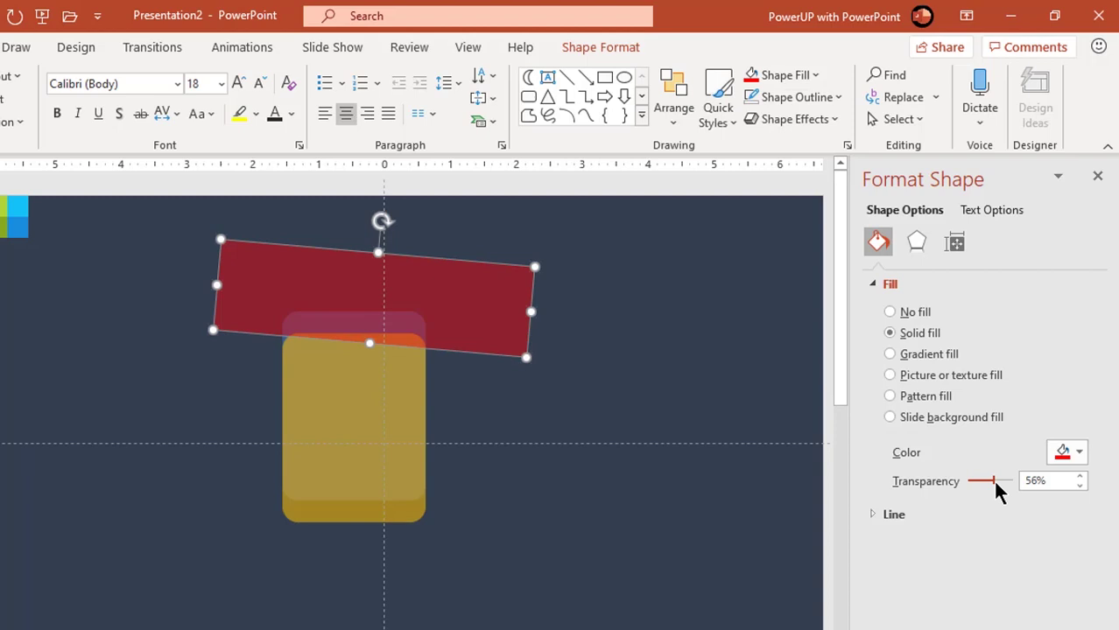
click(1098, 176)
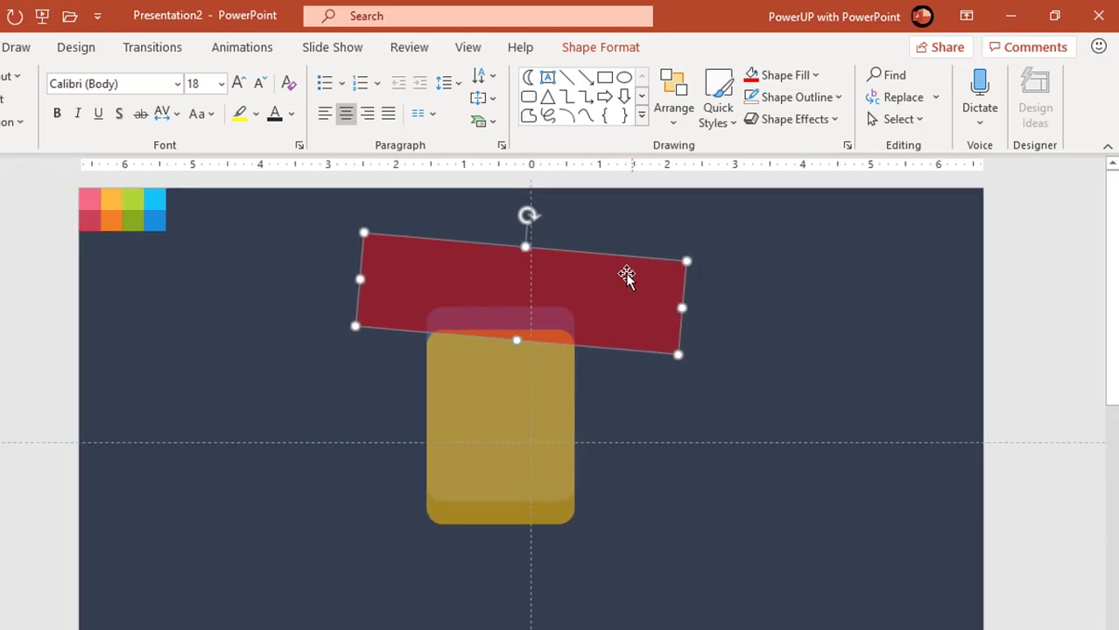
scroll(523, 292, up, 5)
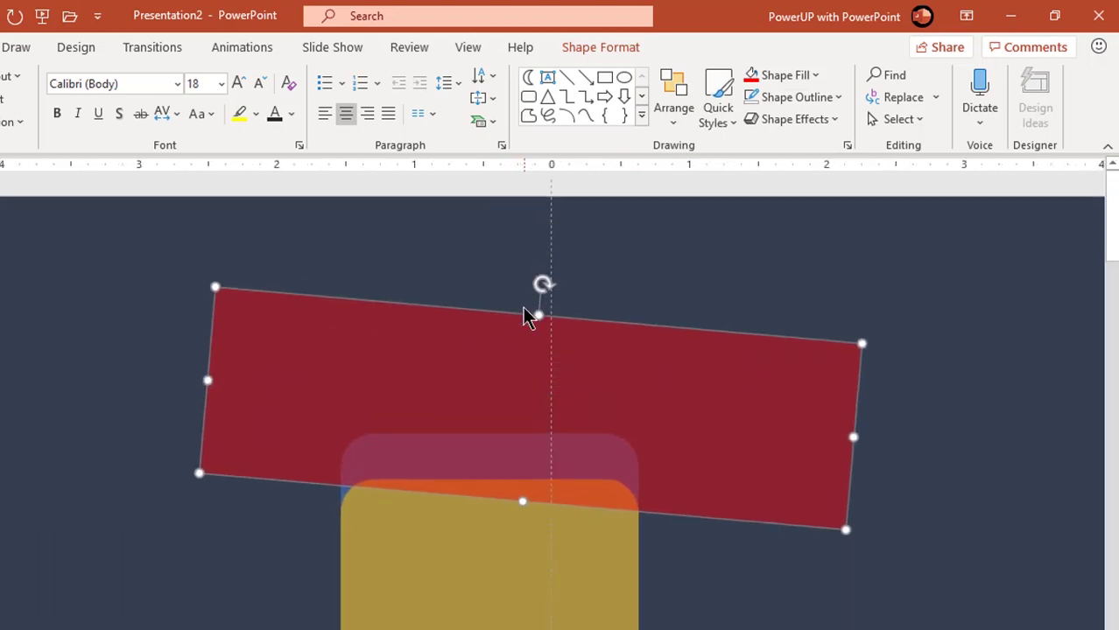
Move the tilted red rectangle so its lower edge meets the point where the blue rounded rectangle's upper-left corner curve ends.
drag(443, 419, 530, 377)
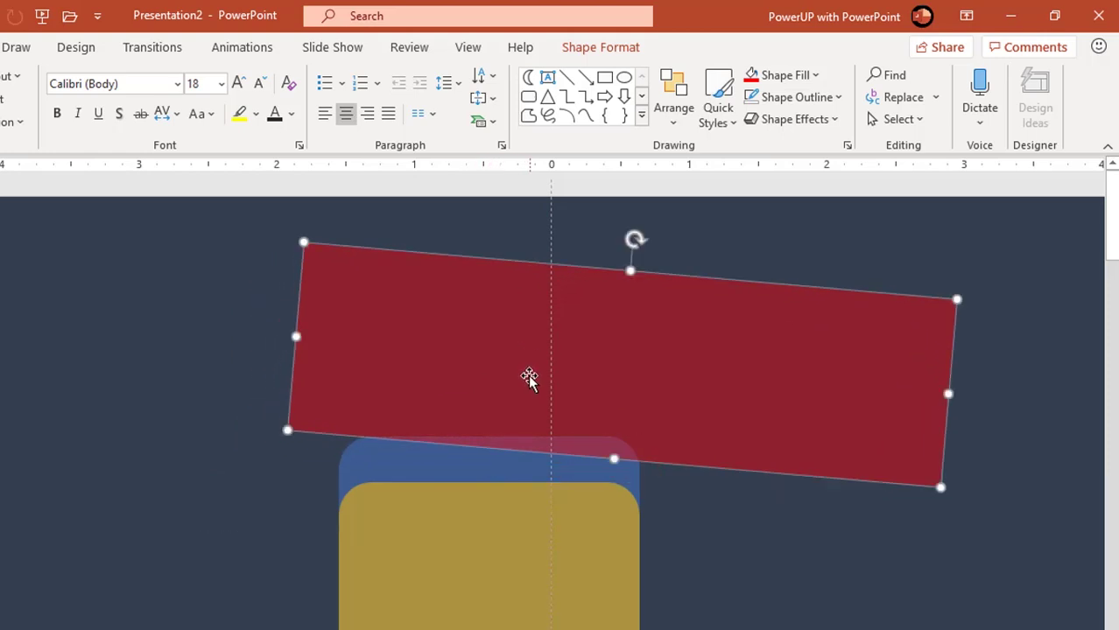
scroll(446, 433, up, 2)
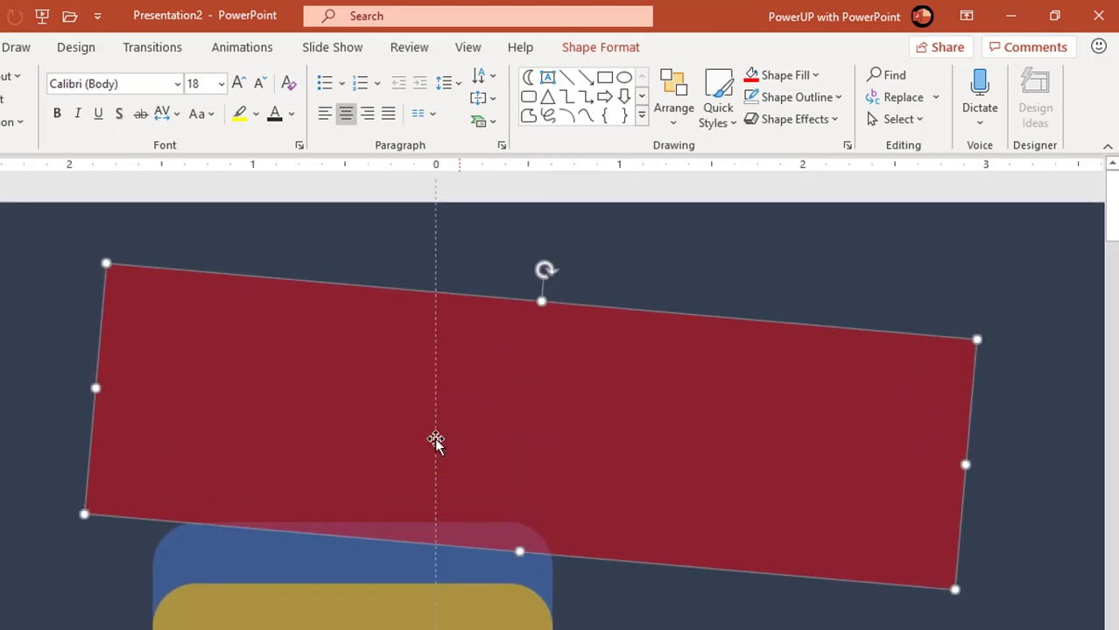
drag(246, 484, 243, 487)
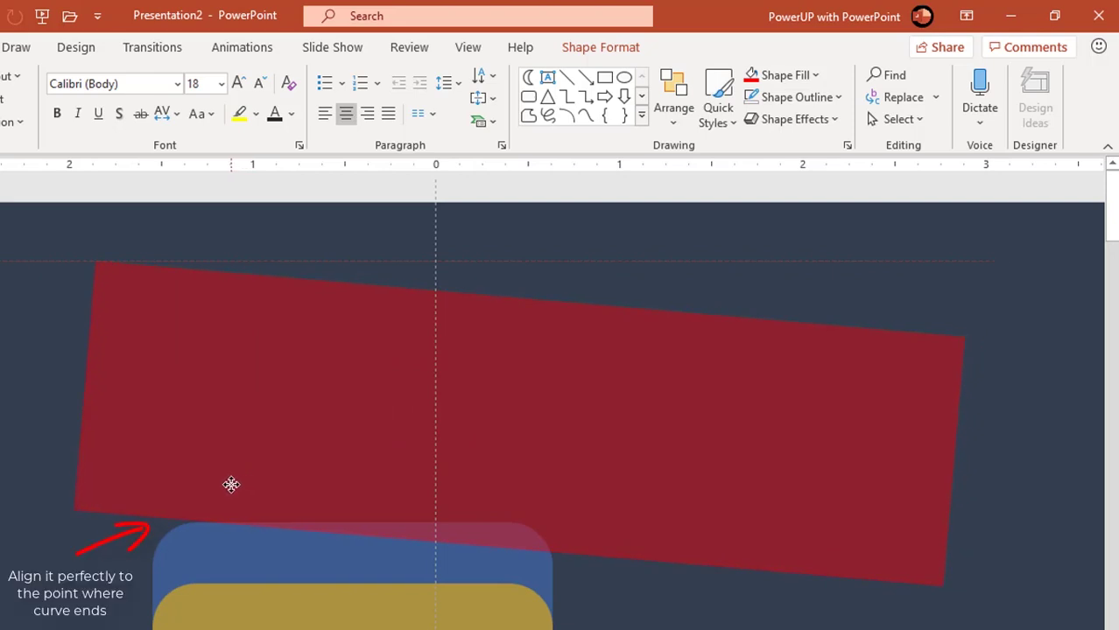
drag(229, 485, 233, 489)
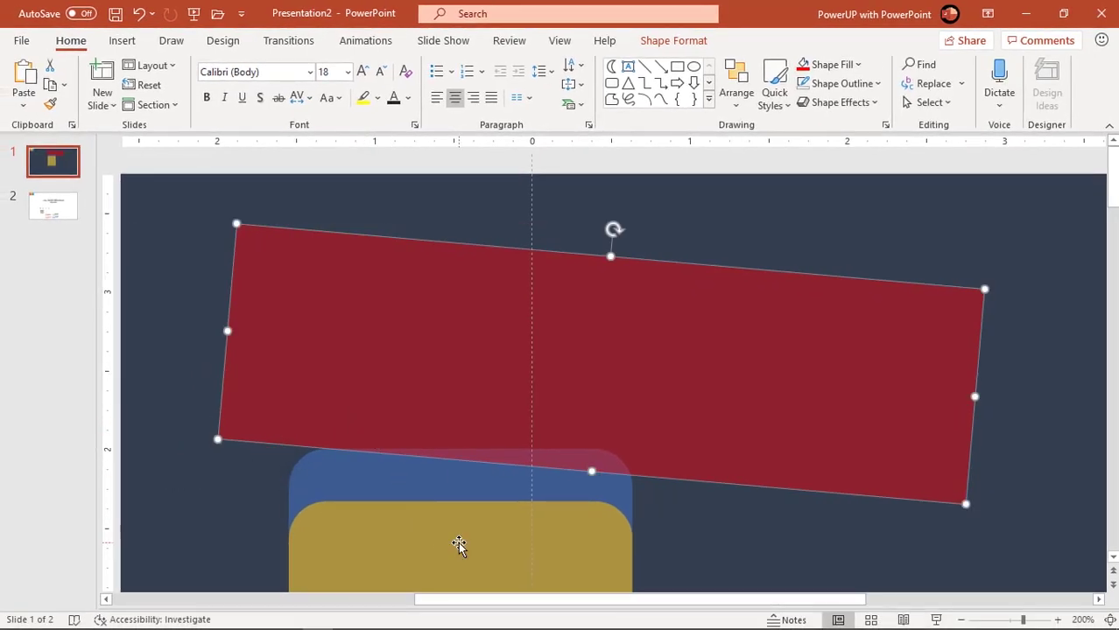
Move the yellow rounded rectangle straight up until its upper-right corner curve meets the red rectangle's slanted lower edge.
click(459, 544)
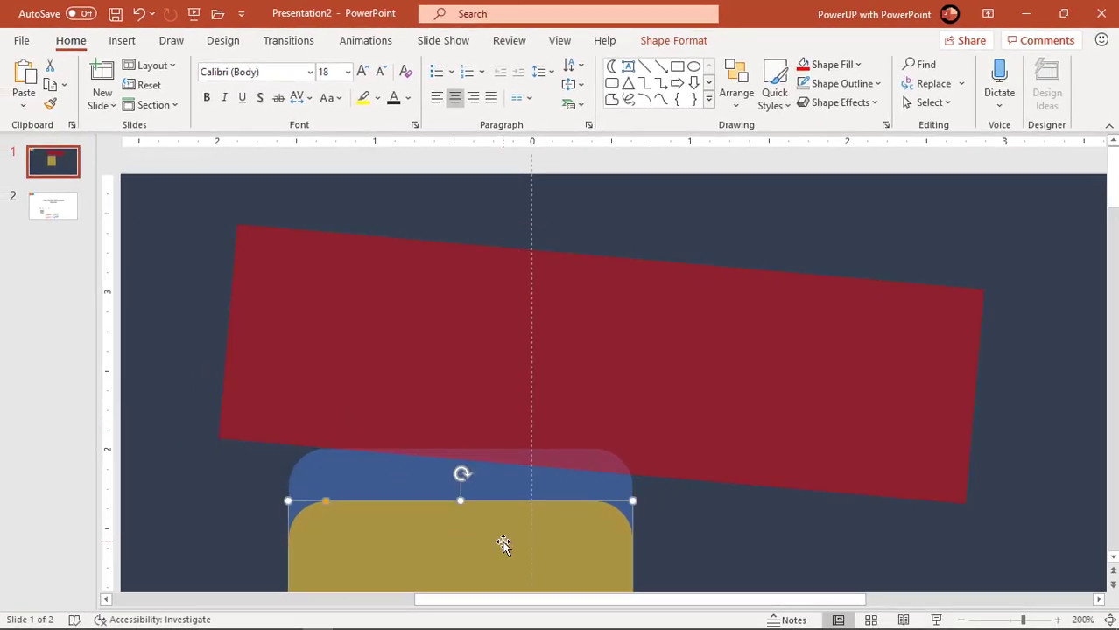
drag(503, 545, 517, 511)
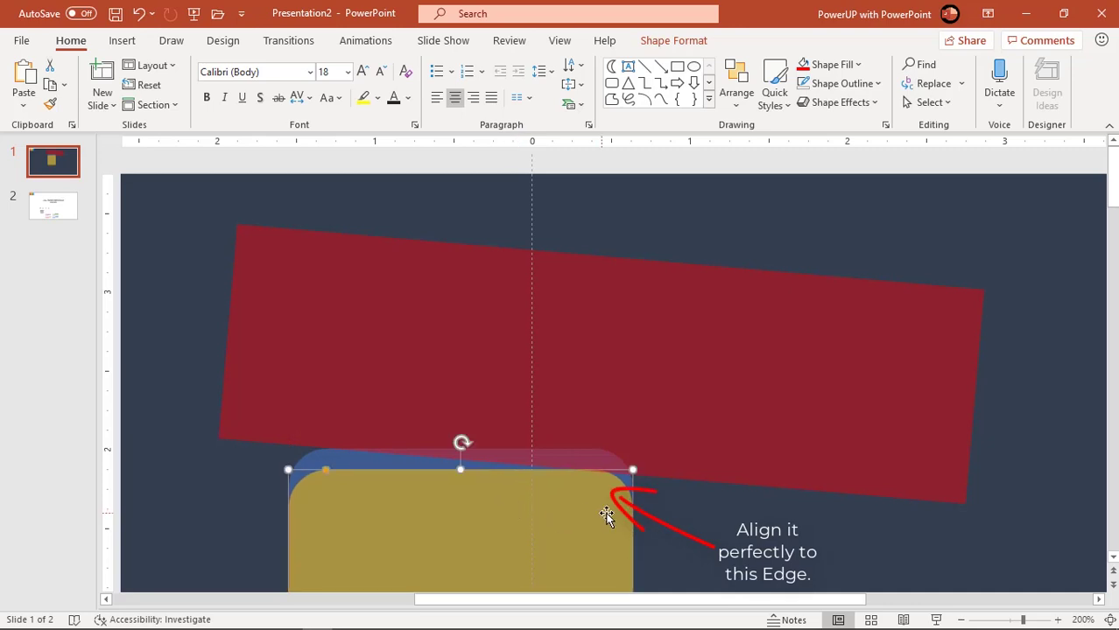
click(686, 522)
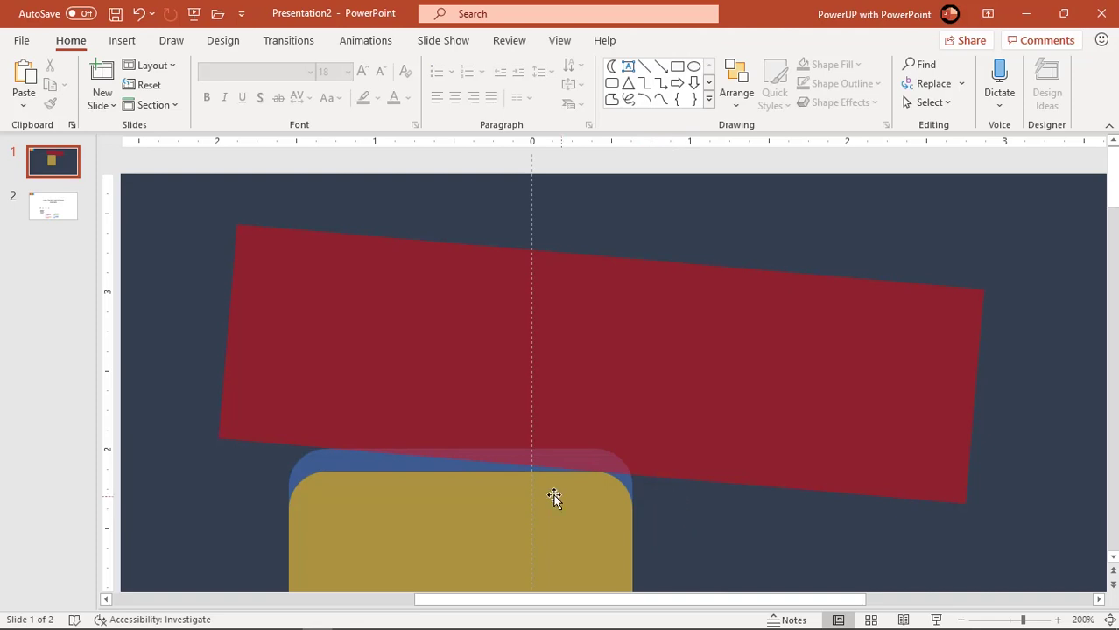
Subtract the tilted red rectangle from the blue rounded rectangle behind the yellow one.
scroll(434, 476, down, 5)
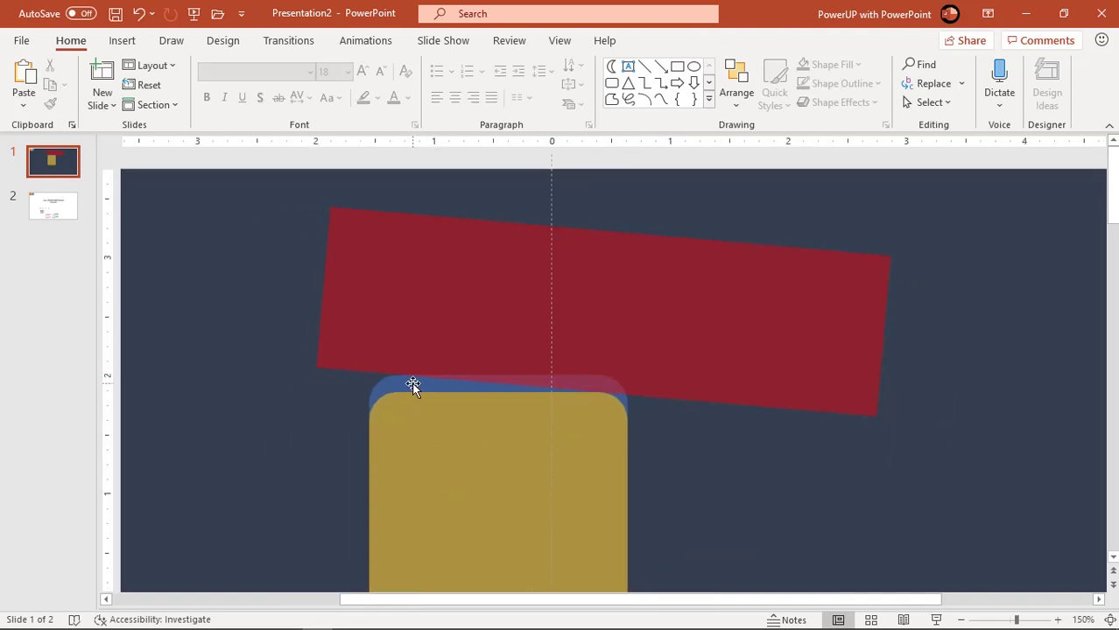
click(413, 383)
shift+click(616, 317)
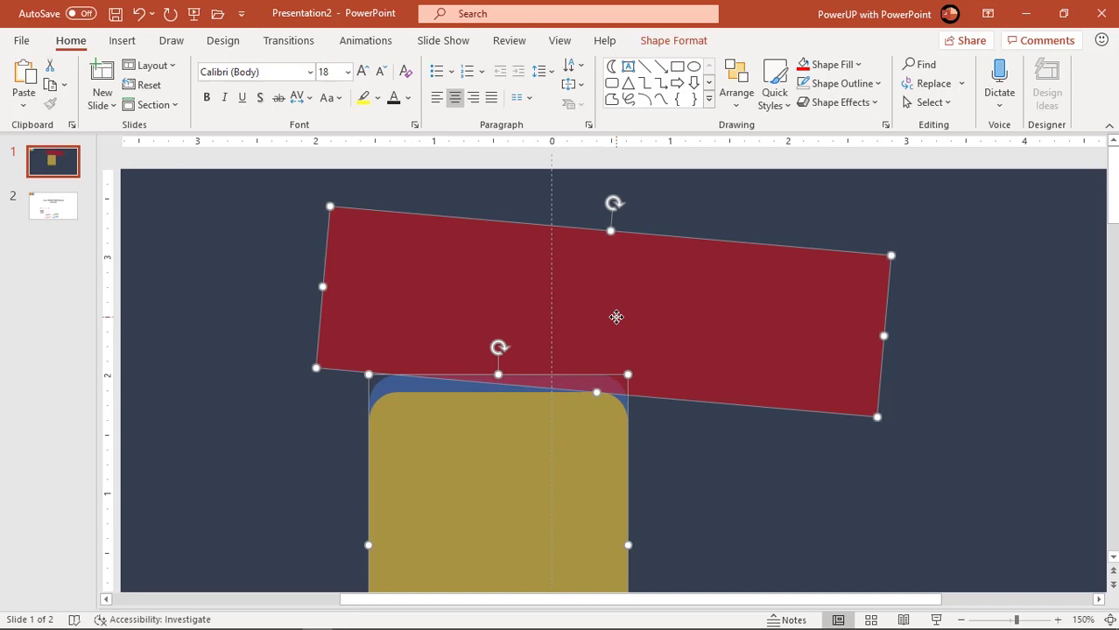
click(673, 40)
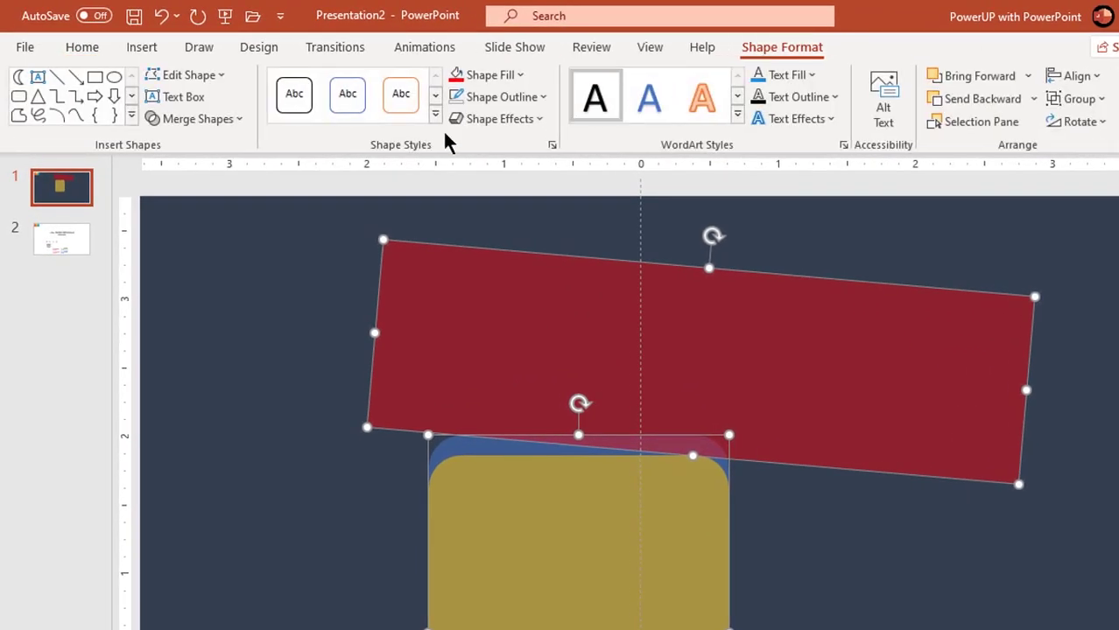
click(200, 119)
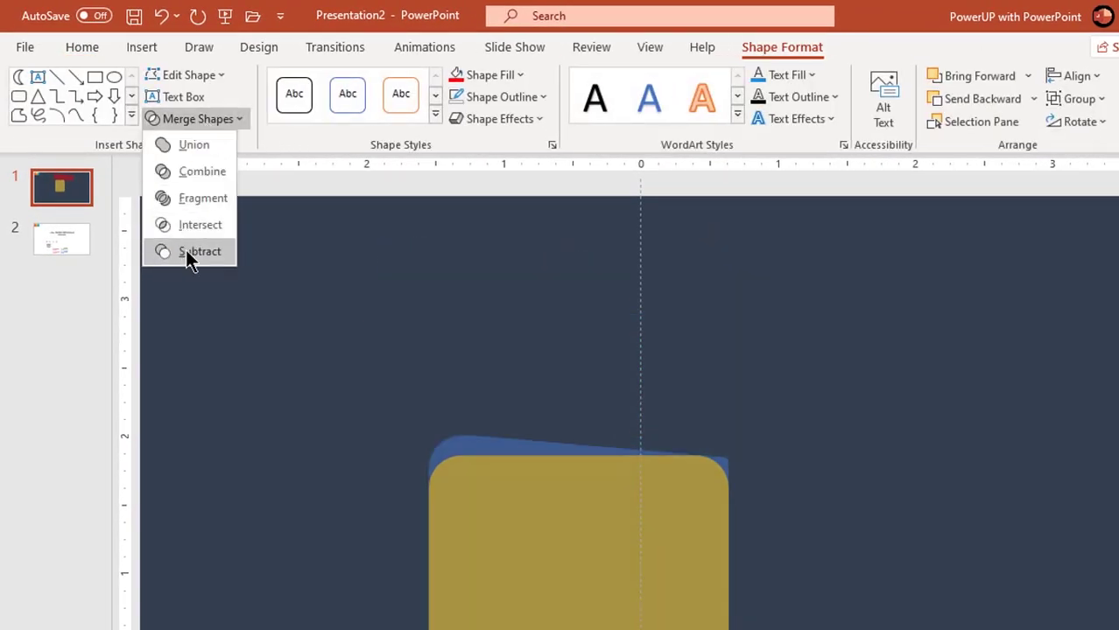
click(187, 252)
click(790, 362)
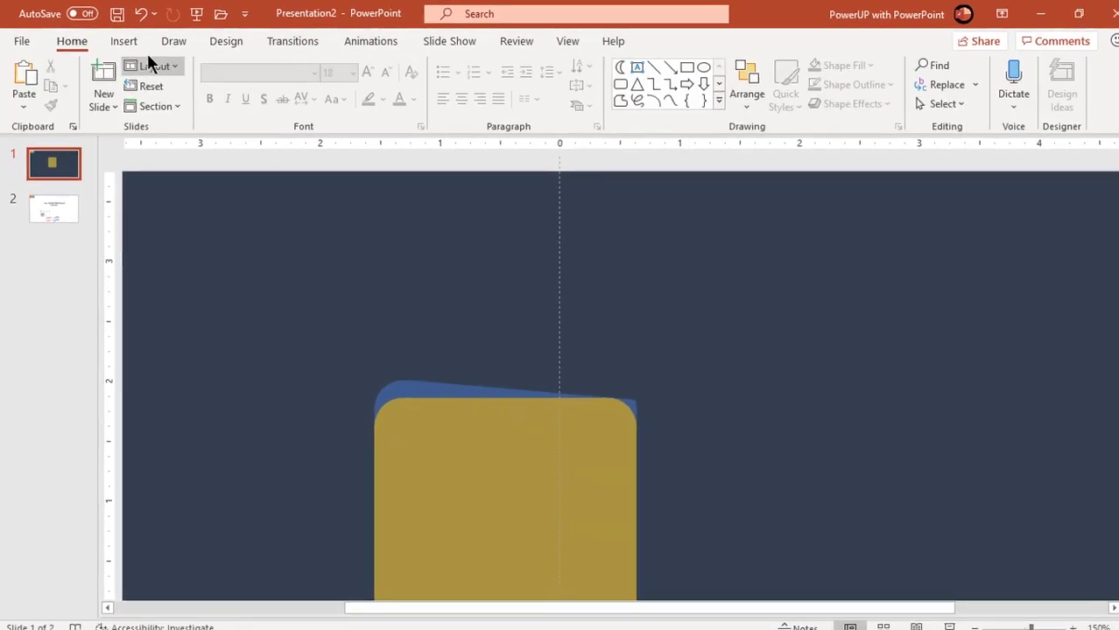
Draw a rectangle about 1.1" wide and 1" high over the upper-right corner of the blue and yellow shapes.
click(122, 40)
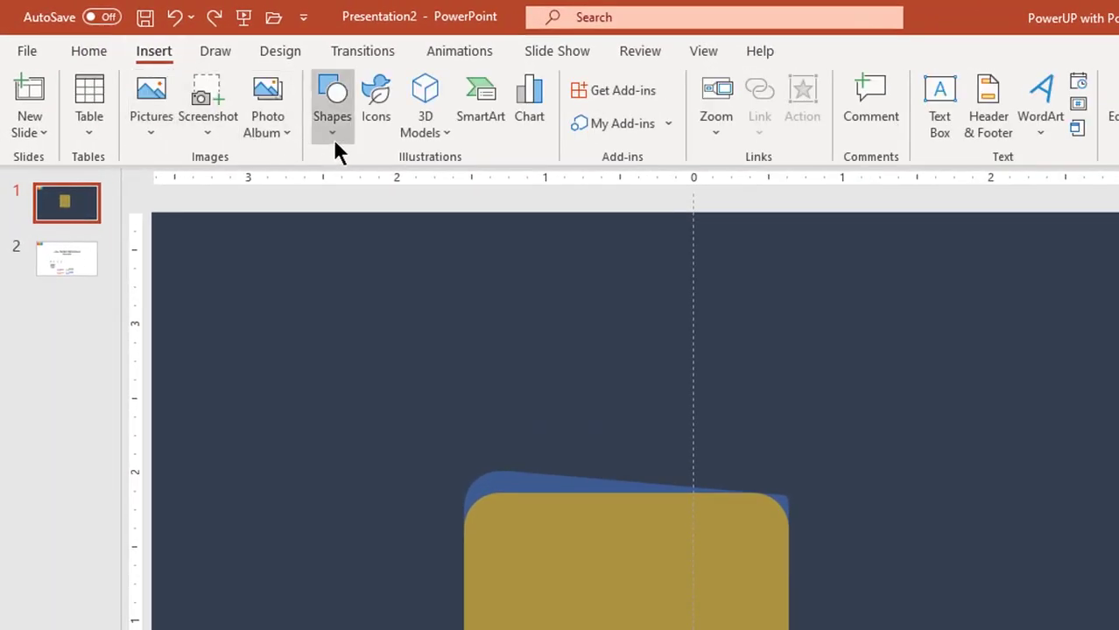
click(332, 137)
click(405, 185)
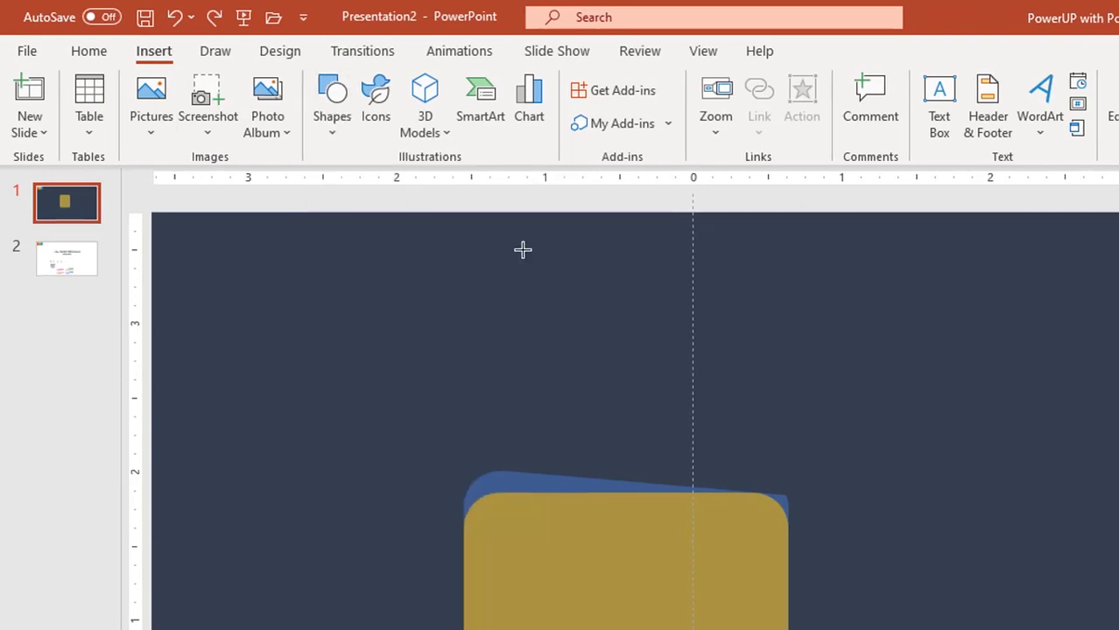
drag(754, 473, 792, 522)
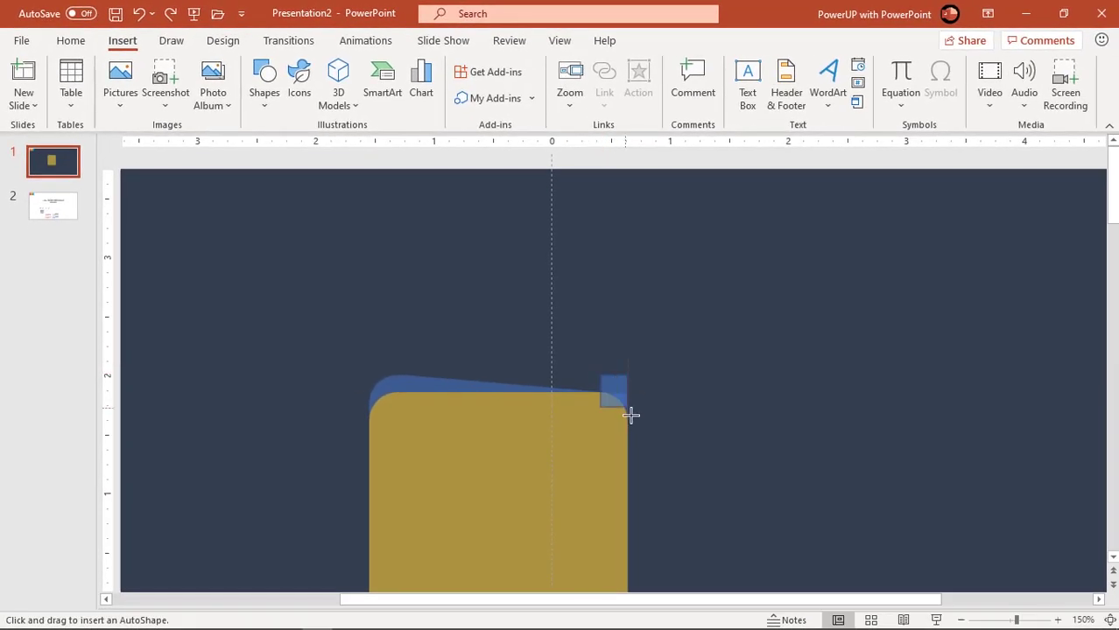
drag(630, 415, 730, 493)
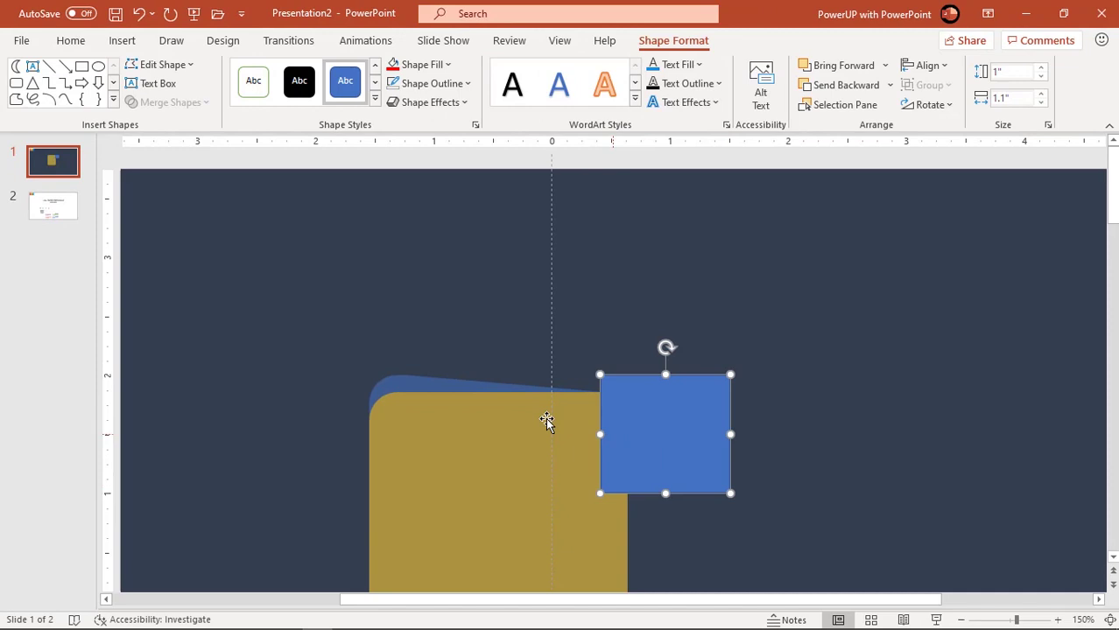
Subtract the small corner rectangle from the slanted blue shape.
shift+click(412, 379)
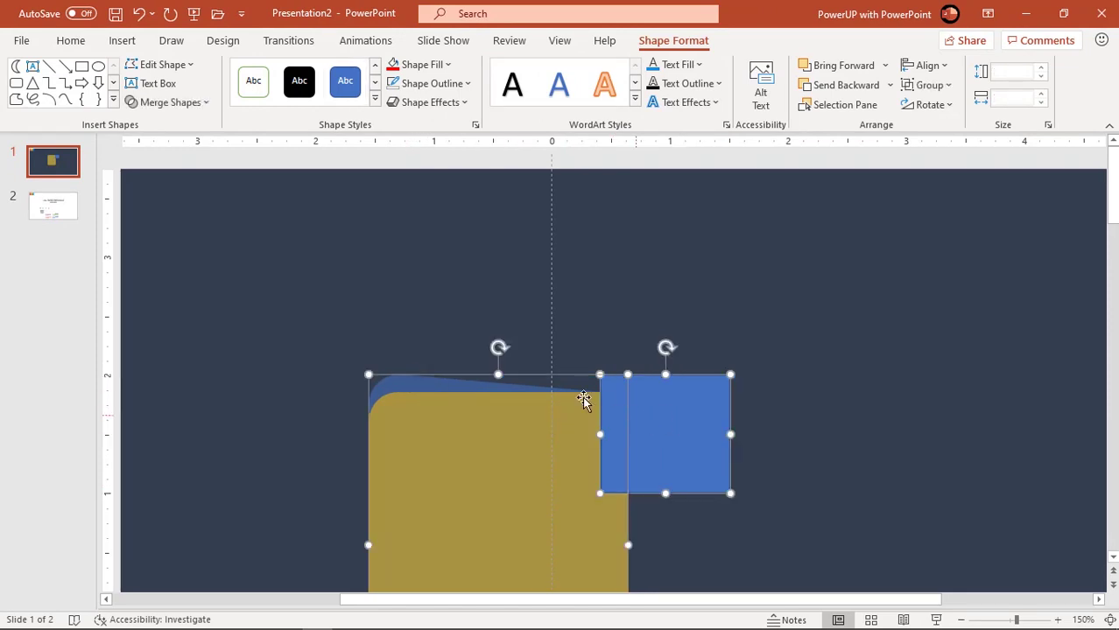
click(191, 103)
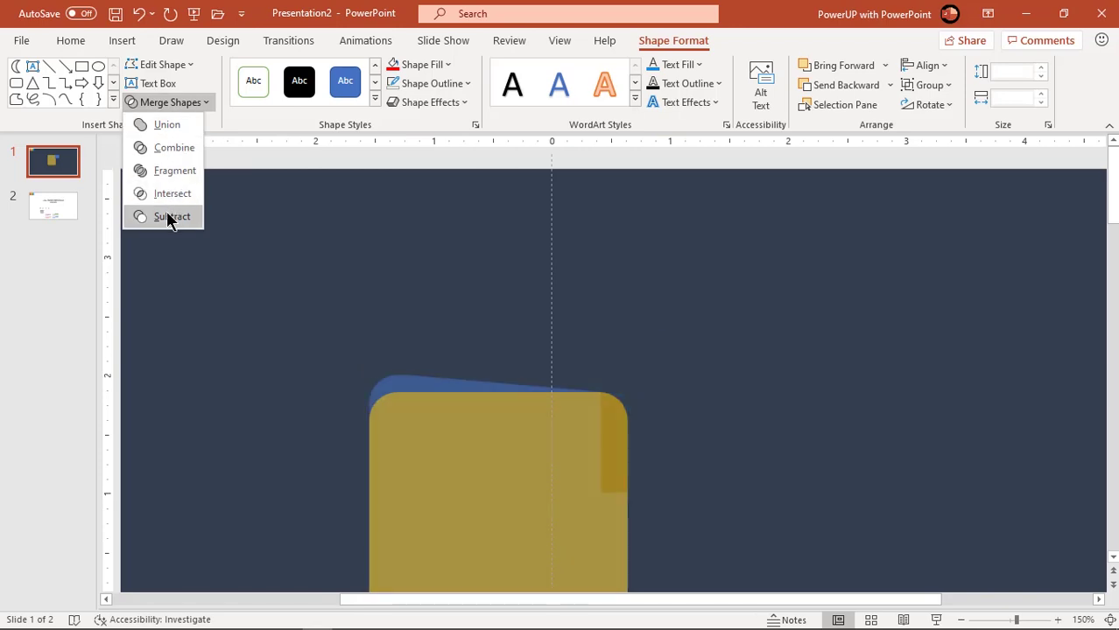
click(170, 217)
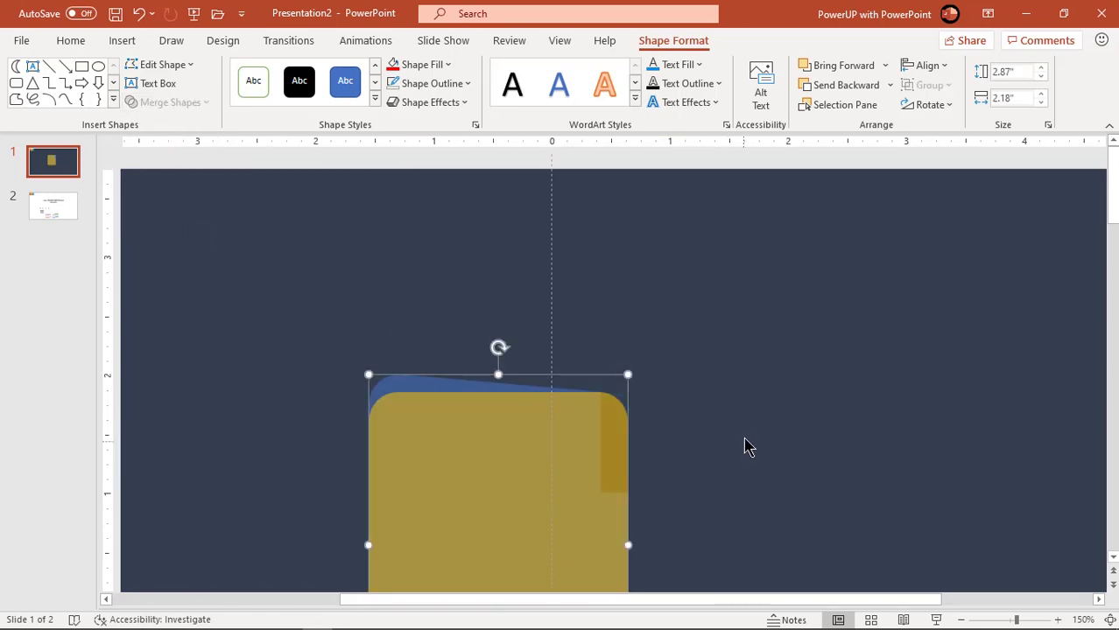
Merge the slanted blue shape and the yellow rounded rectangle into one shape with Union.
ctrl+scroll(599, 420, down, 2)
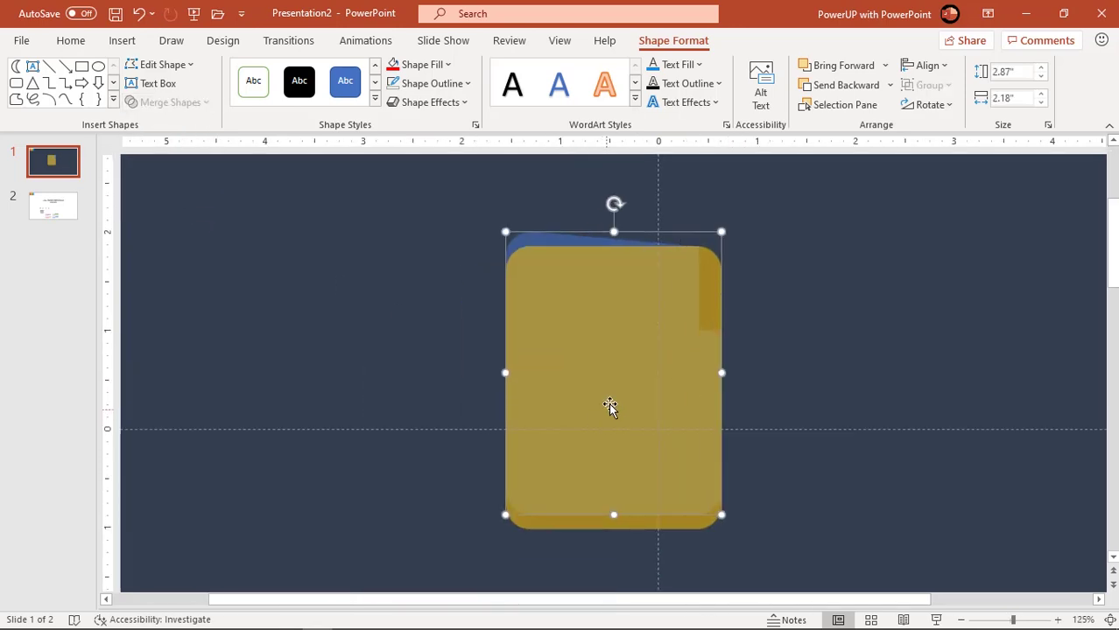
shift+click(584, 350)
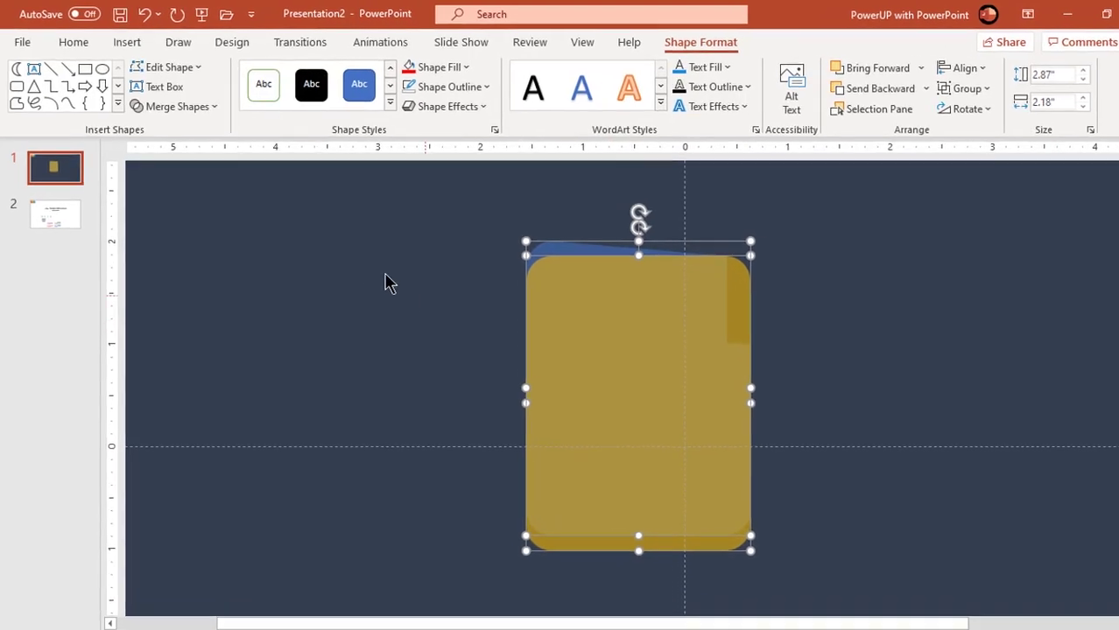
click(187, 104)
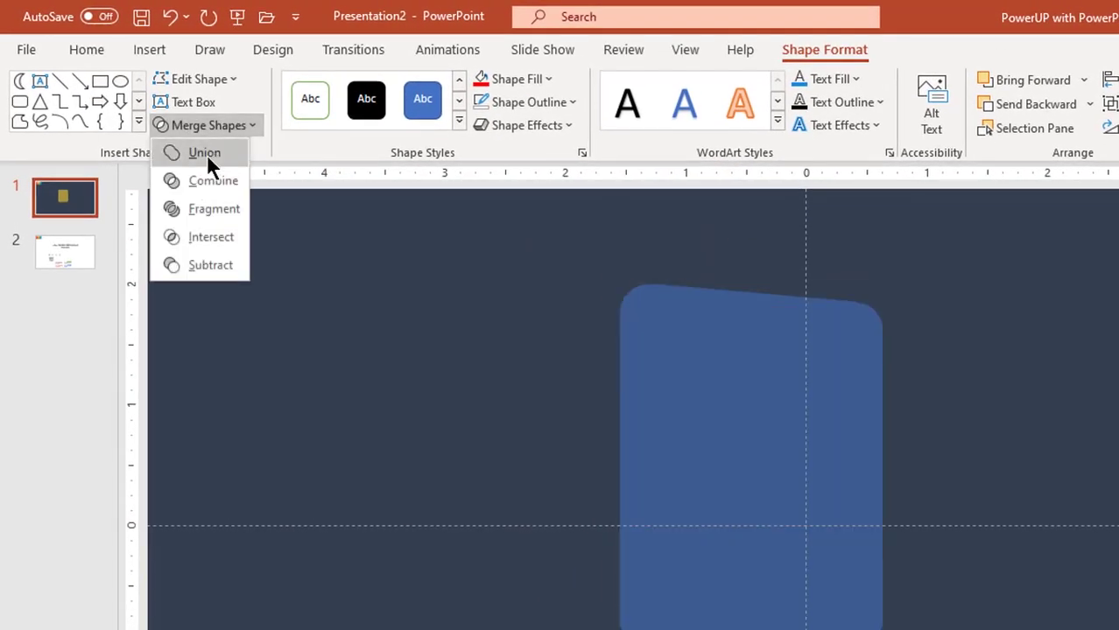
click(207, 155)
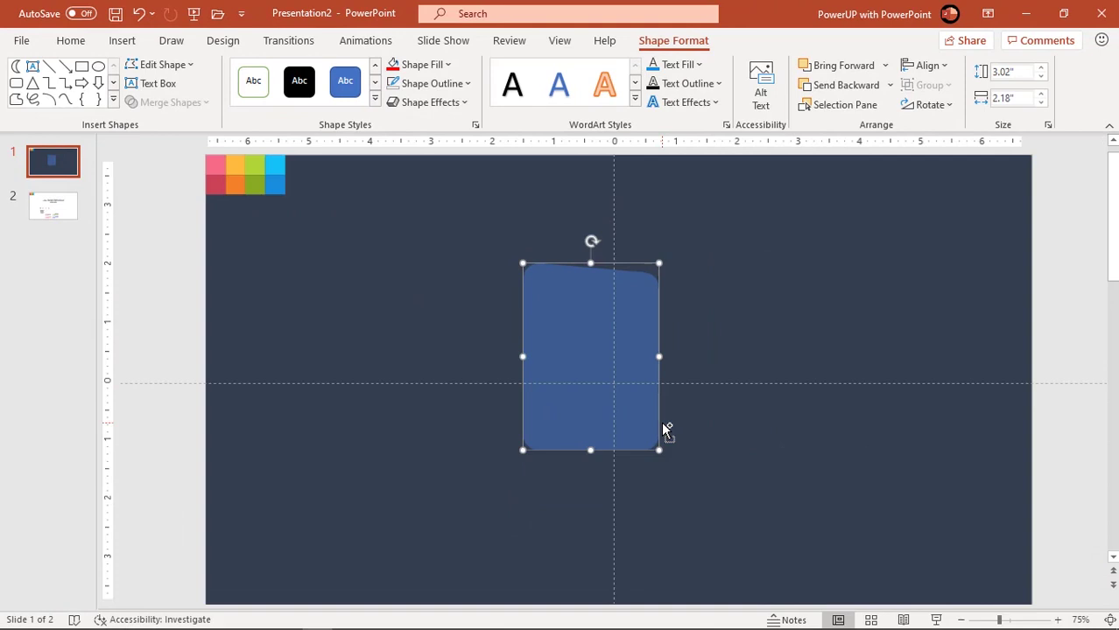
Set the merged blue shape's fill transparency to 0%.
right_click(606, 417)
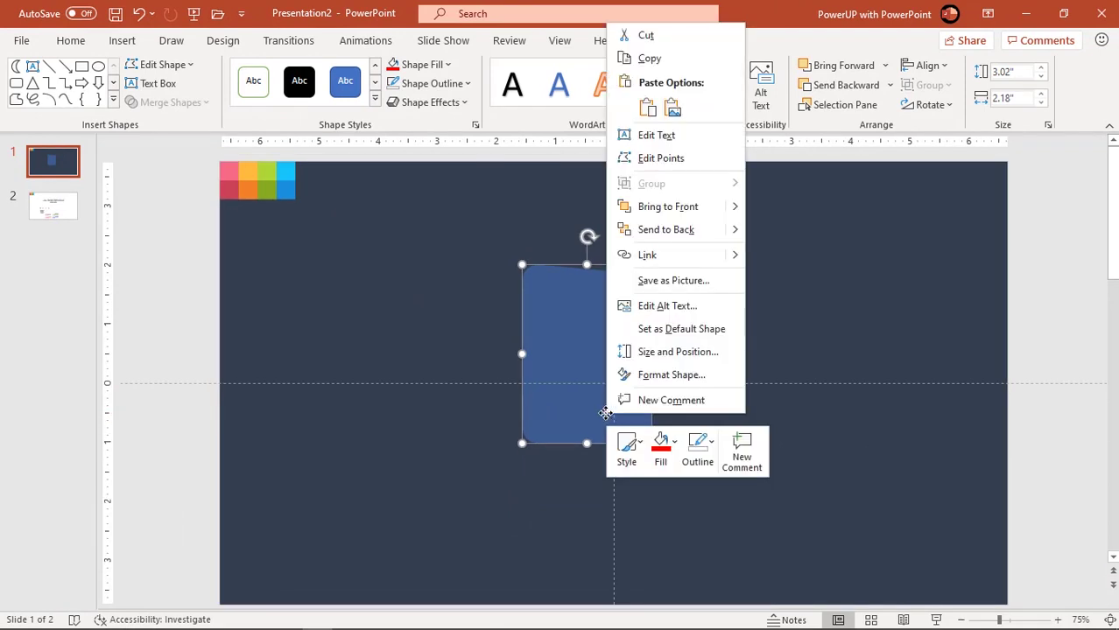
click(673, 378)
drag(1006, 418, 956, 423)
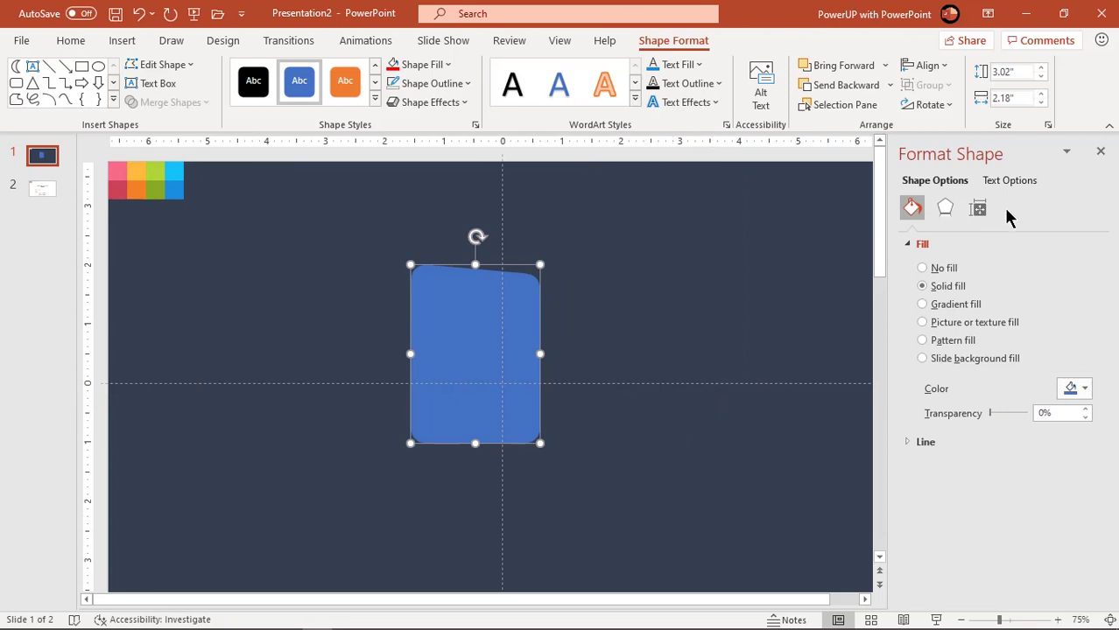
click(1101, 153)
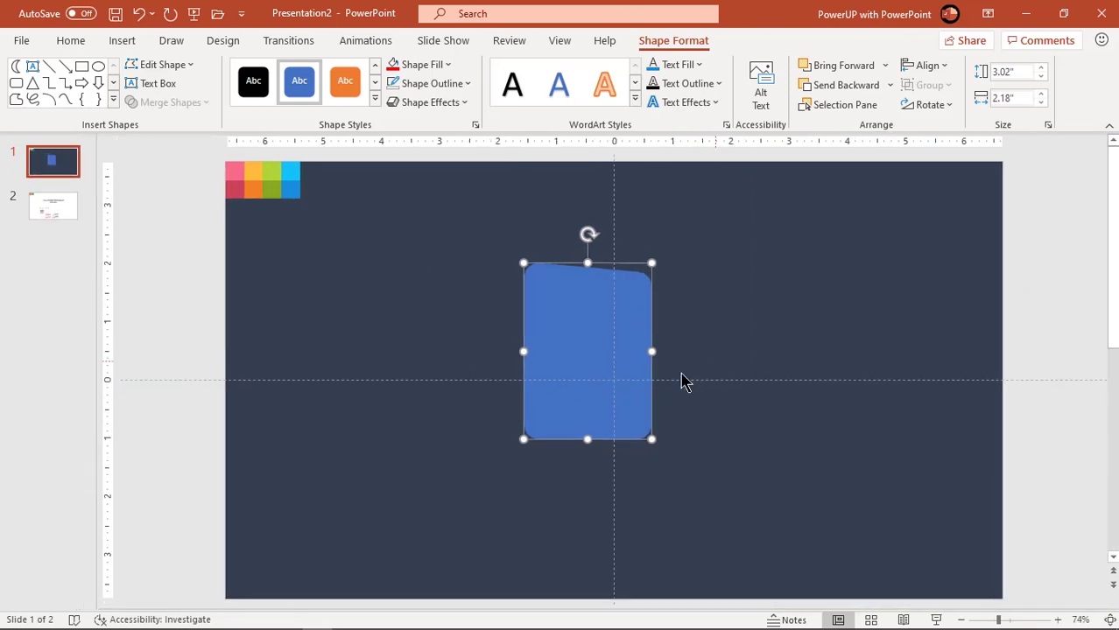
Shrink the blue shape to about 1.66" wide and 2.25" high and place it left of the slide's centre.
drag(652, 439, 524, 360)
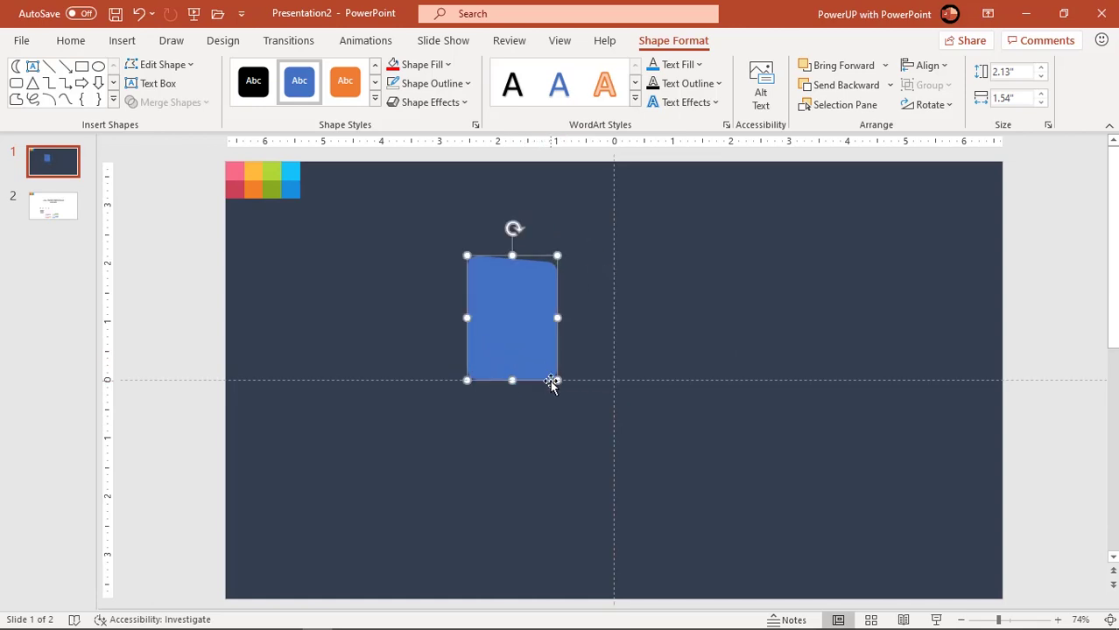
drag(560, 320, 565, 319)
drag(517, 381, 507, 388)
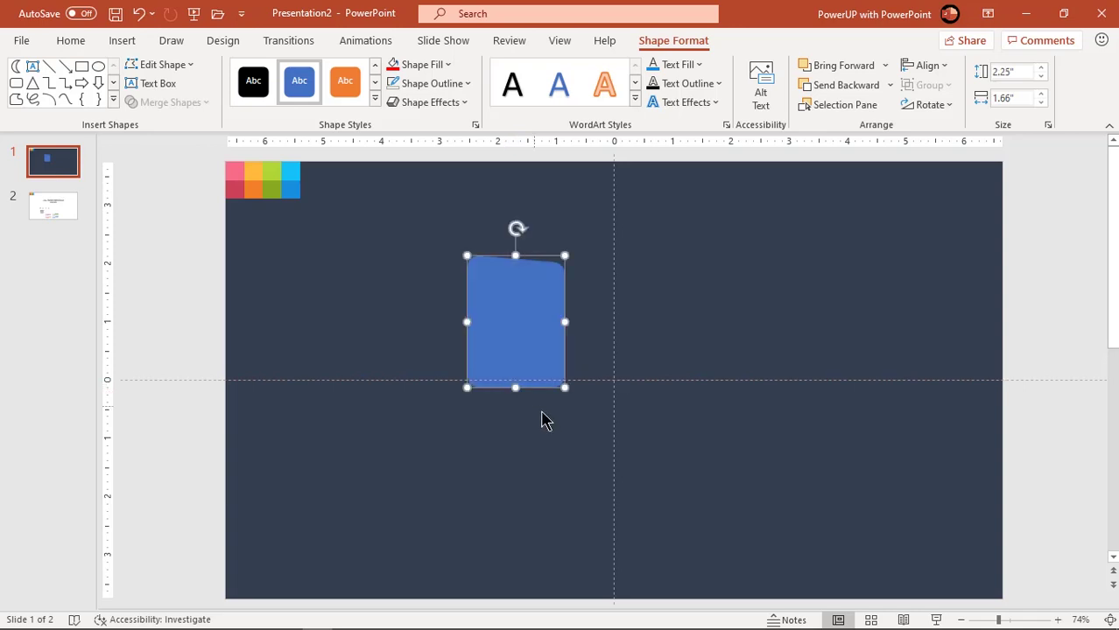
click(545, 427)
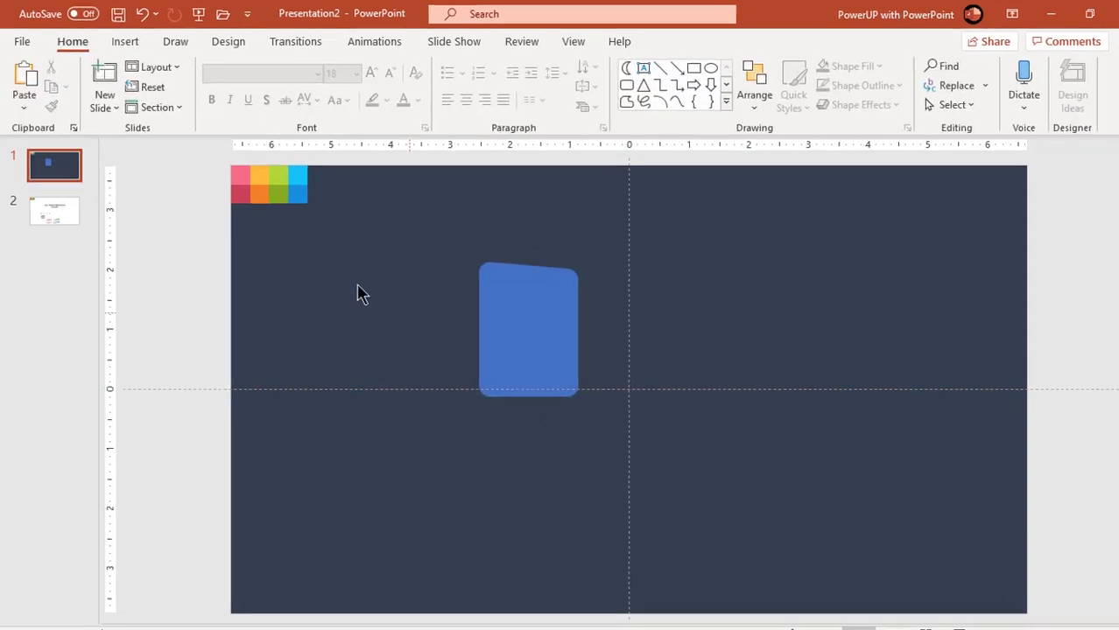
Draw a small isosceles triangle about 0.49" wide and 0.45" high to the left of the blue shape.
click(127, 42)
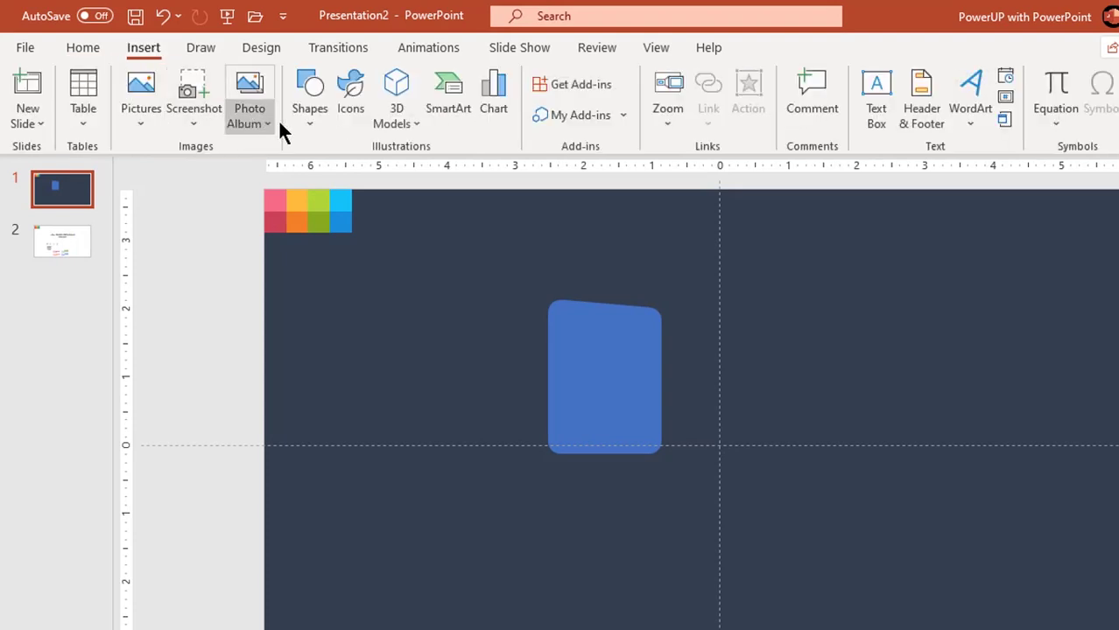
click(304, 124)
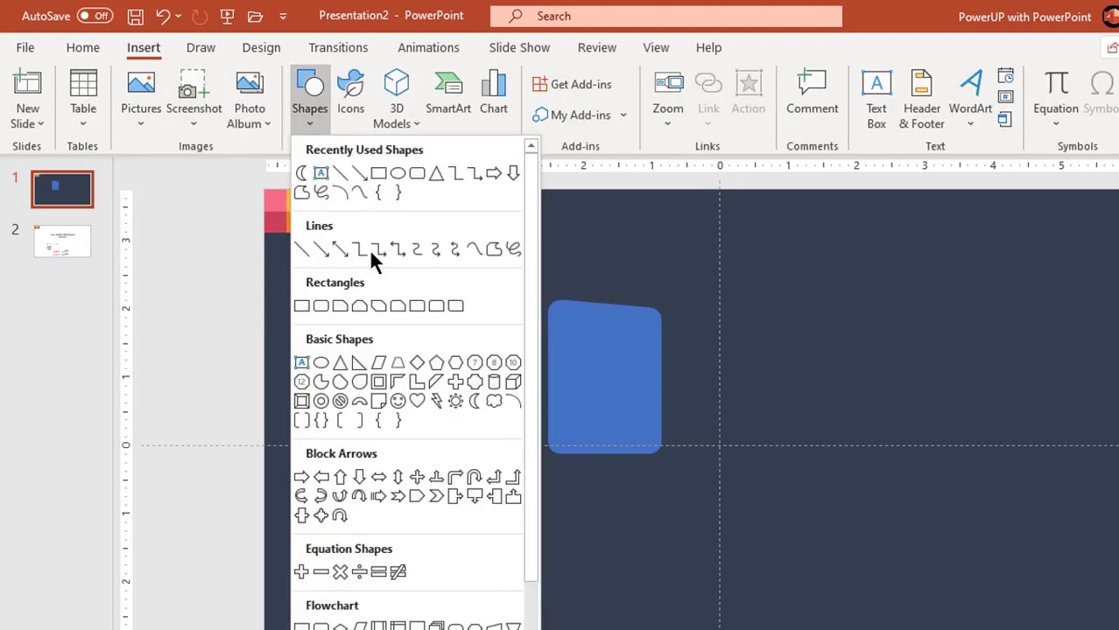
click(340, 362)
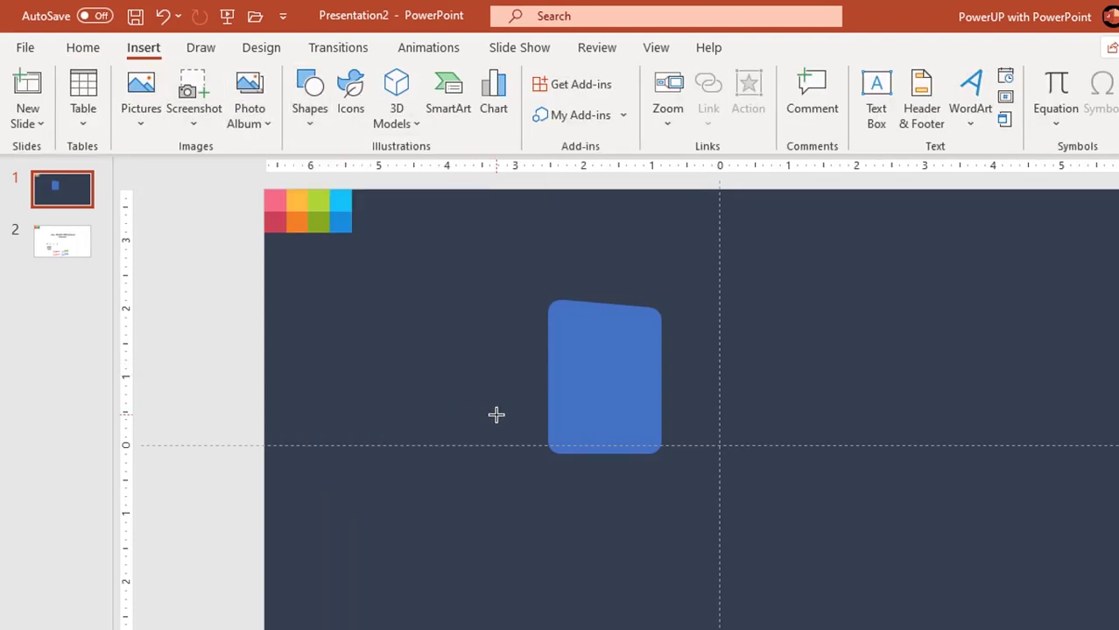
drag(495, 413, 525, 437)
drag(453, 376, 451, 374)
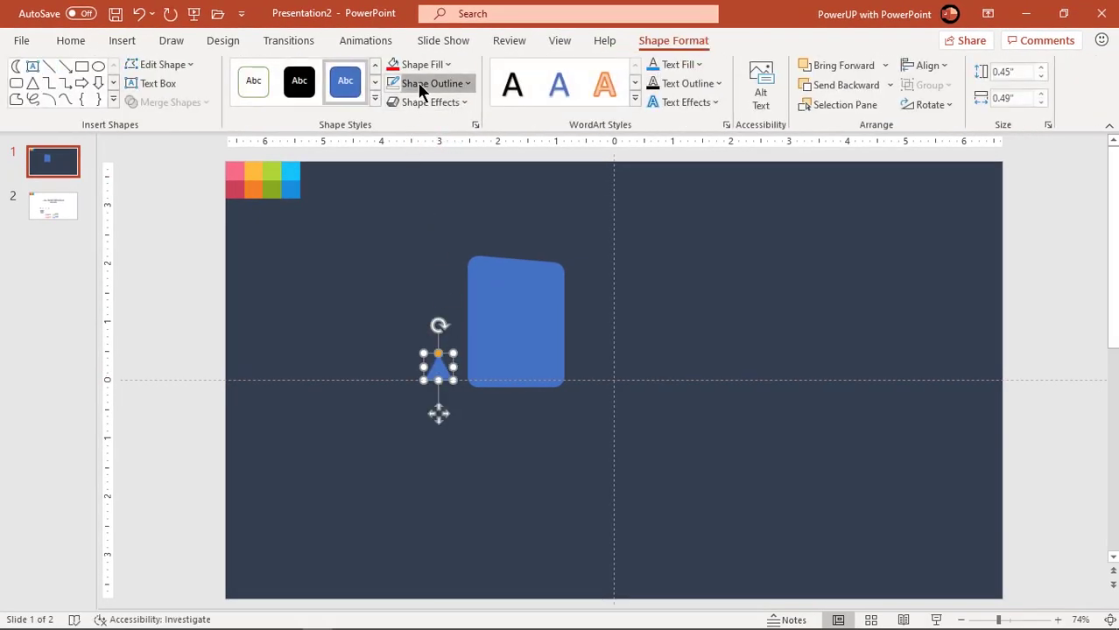
Remove the small triangle's outline and flip it vertically.
click(420, 84)
click(429, 264)
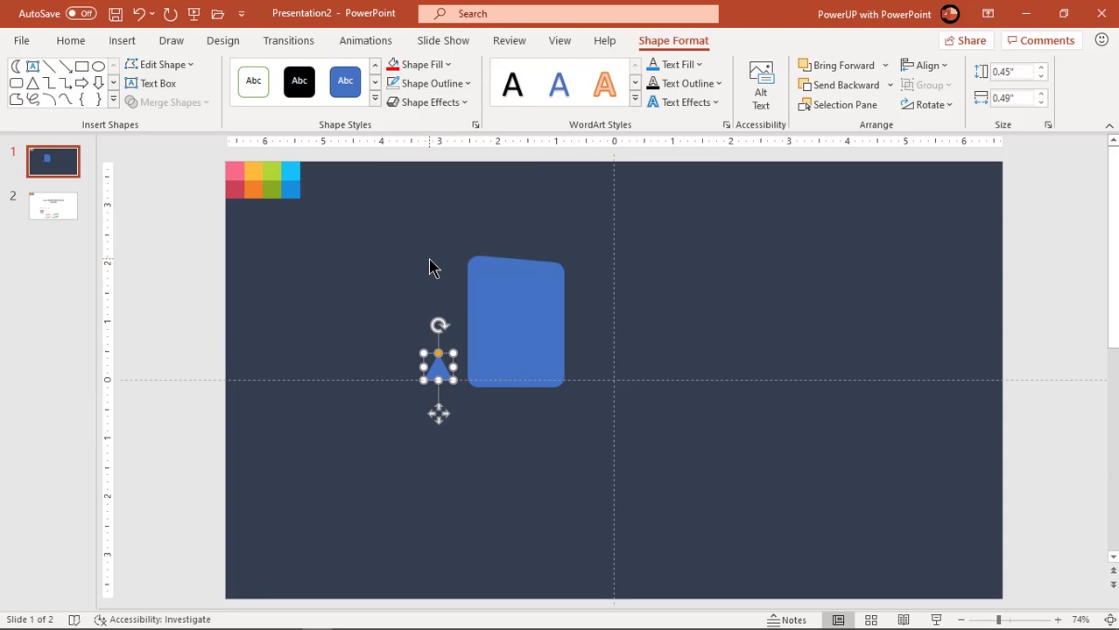
click(934, 106)
click(935, 173)
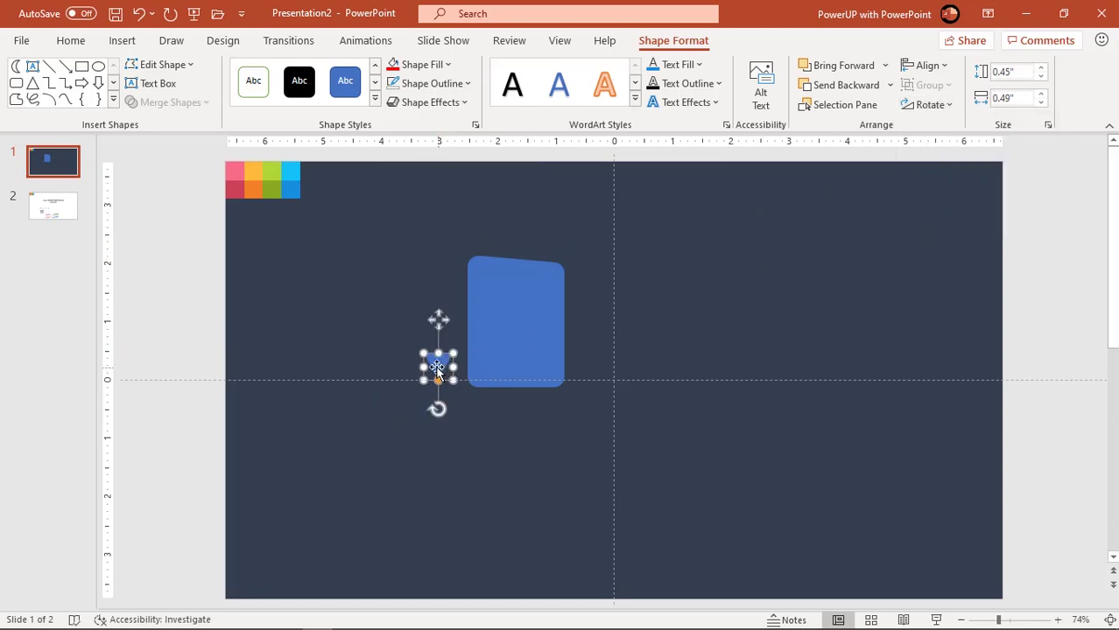
Place the small inverted triangle on the blue shape's lower edge near its left corner and merge both with Union.
drag(437, 369, 491, 388)
click(539, 431)
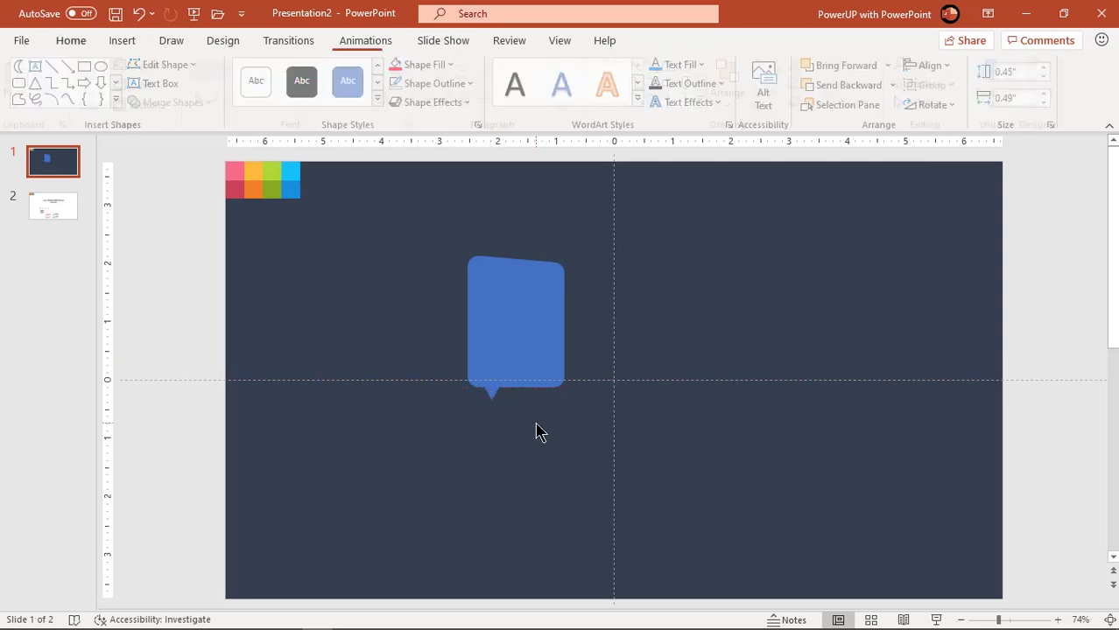
click(523, 333)
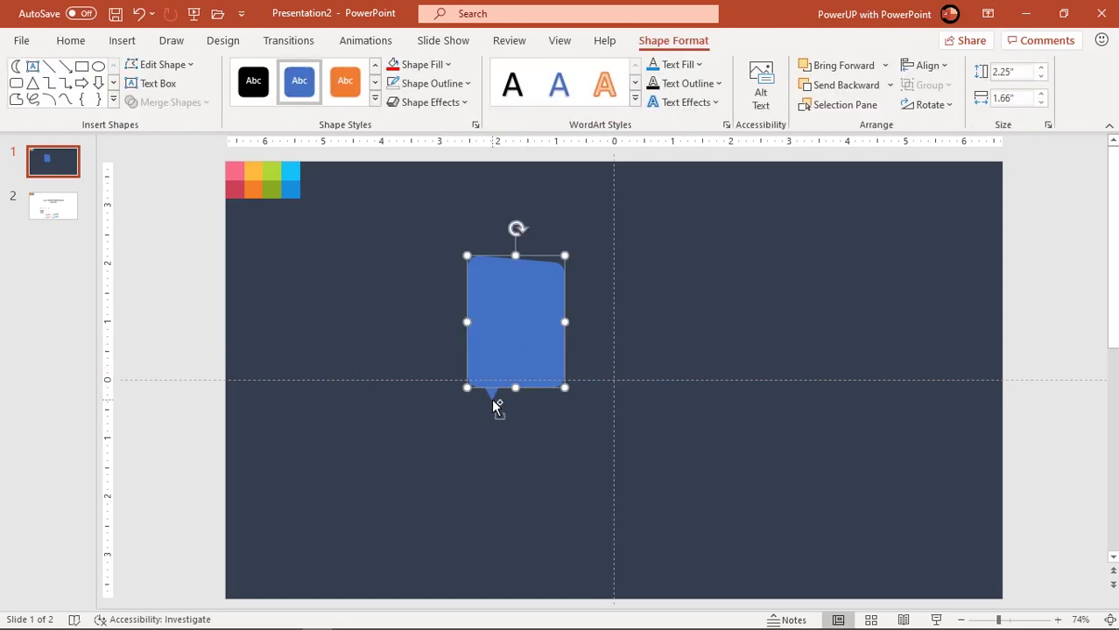
ctrl+click(491, 393)
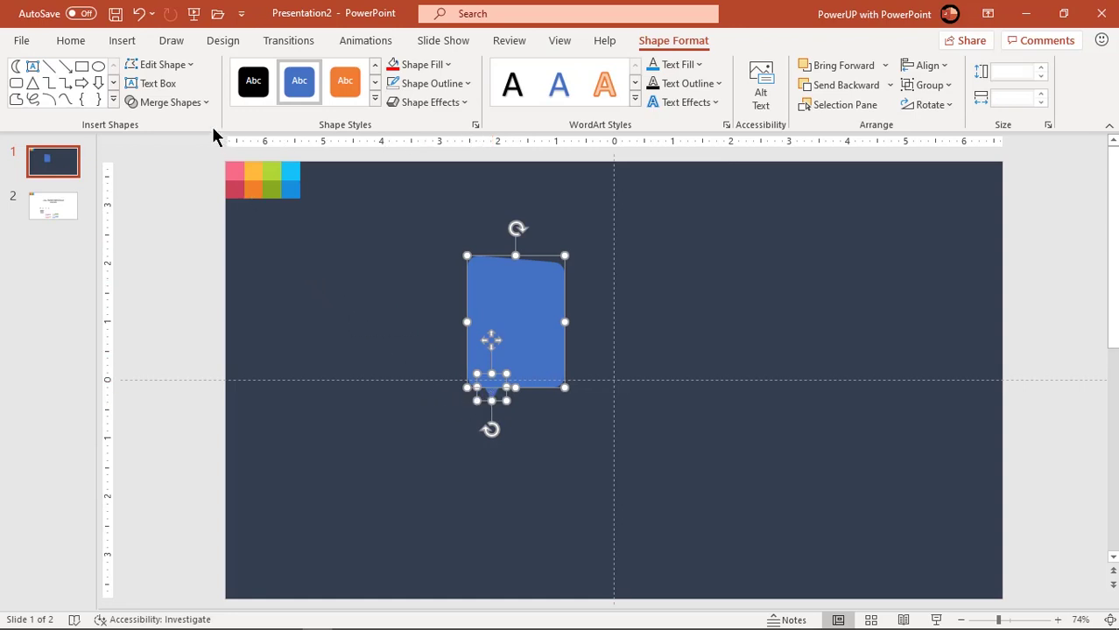
click(193, 106)
click(181, 123)
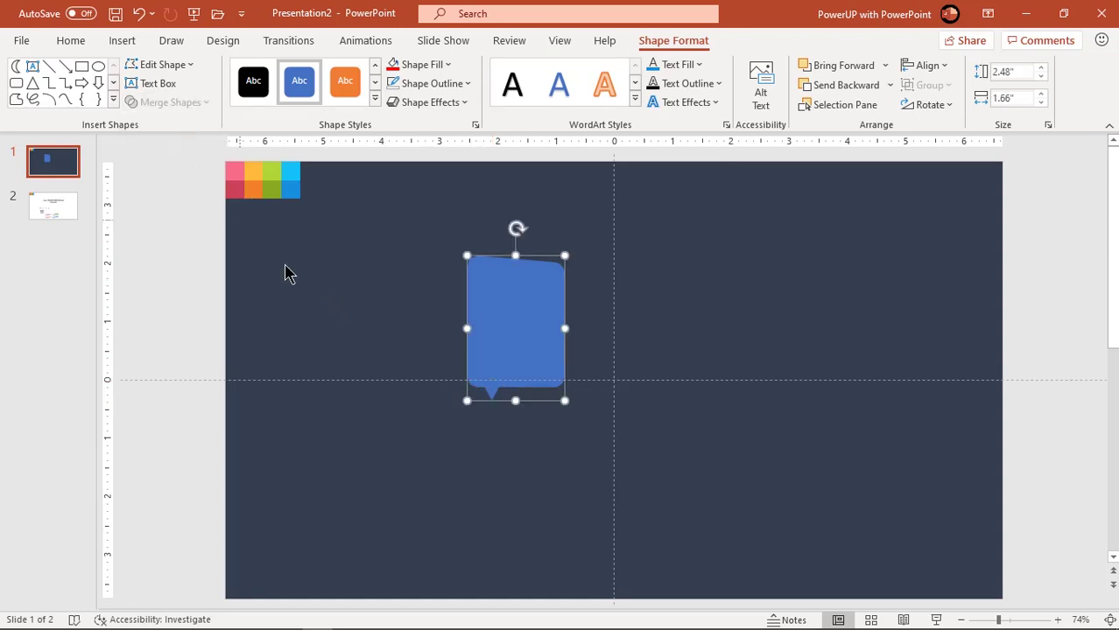
click(461, 468)
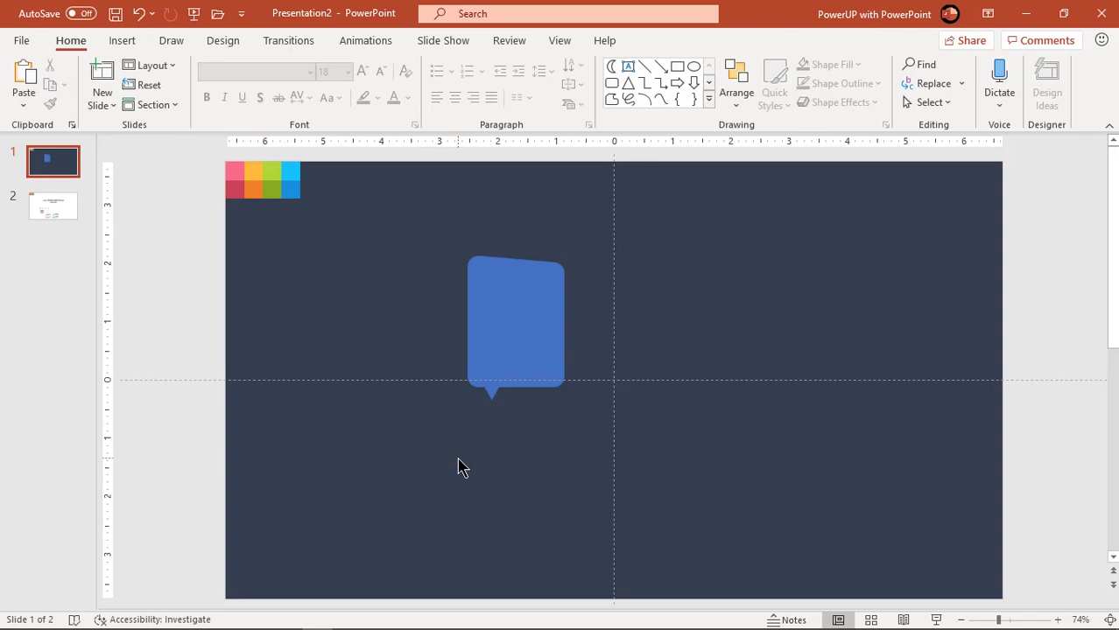
Draw a rounded rectangle about 2.07" wide and 2.48" high over the blue shape's lower part and send it to the back.
click(123, 42)
click(259, 109)
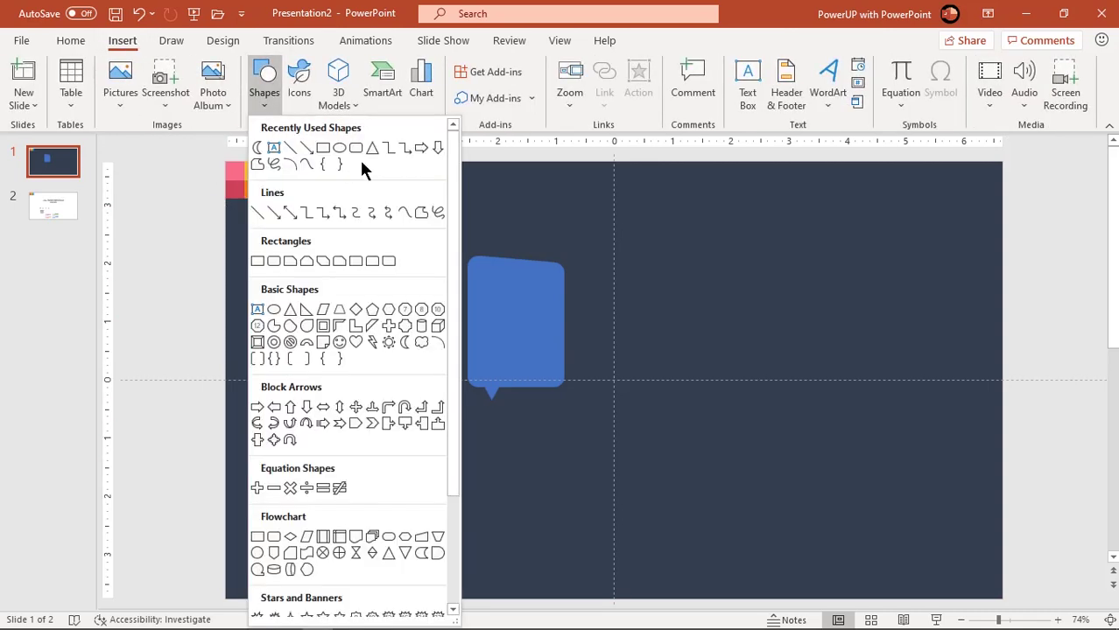
click(357, 150)
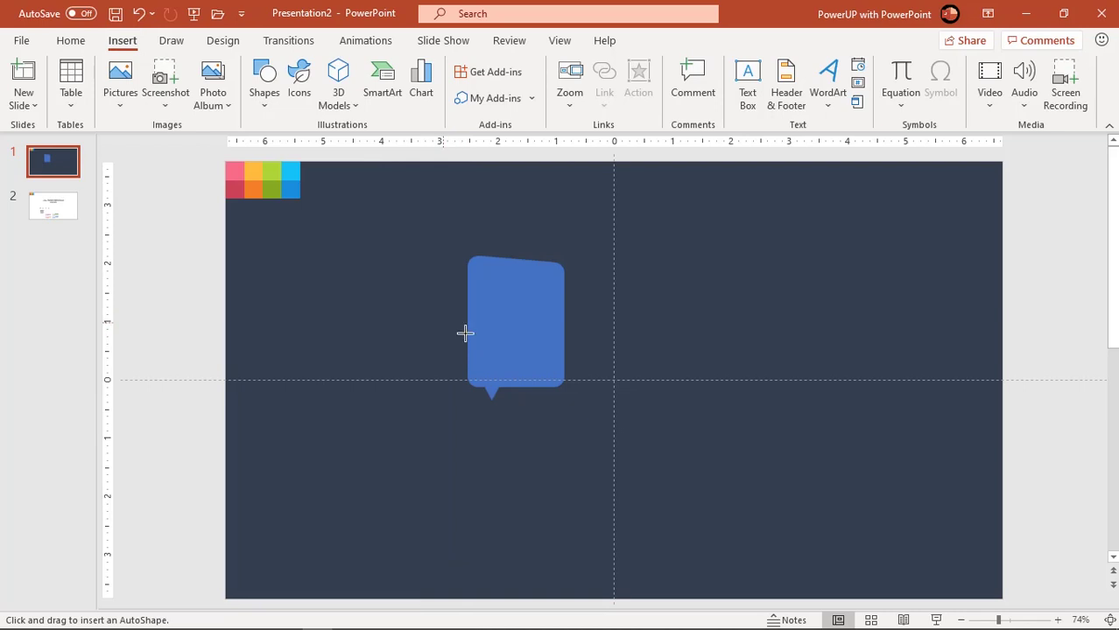
drag(444, 324, 579, 466)
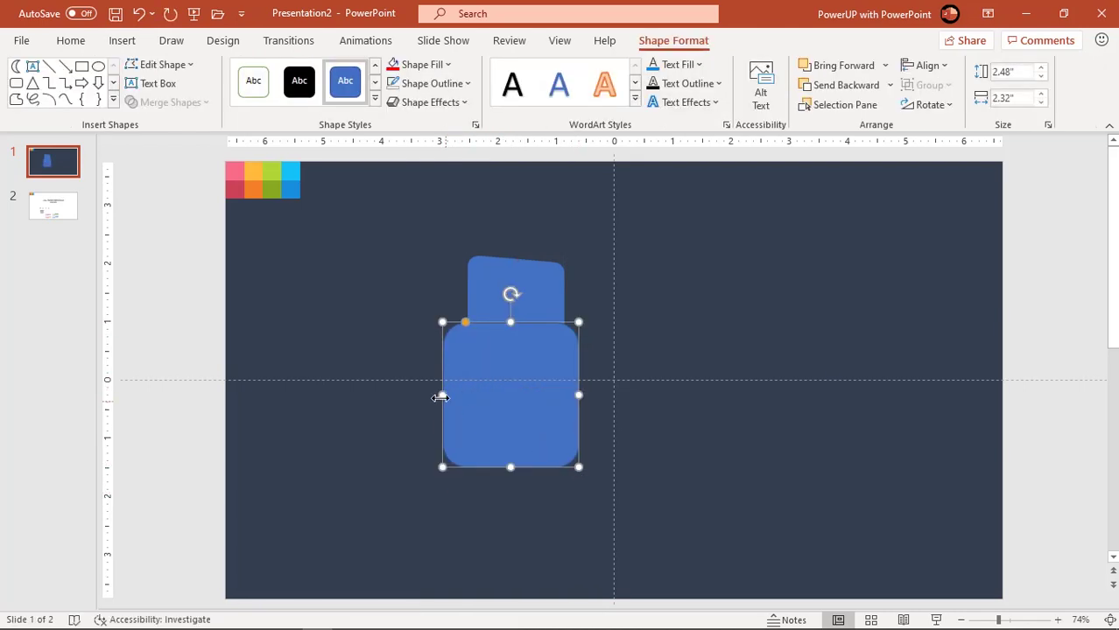
drag(442, 396, 452, 396)
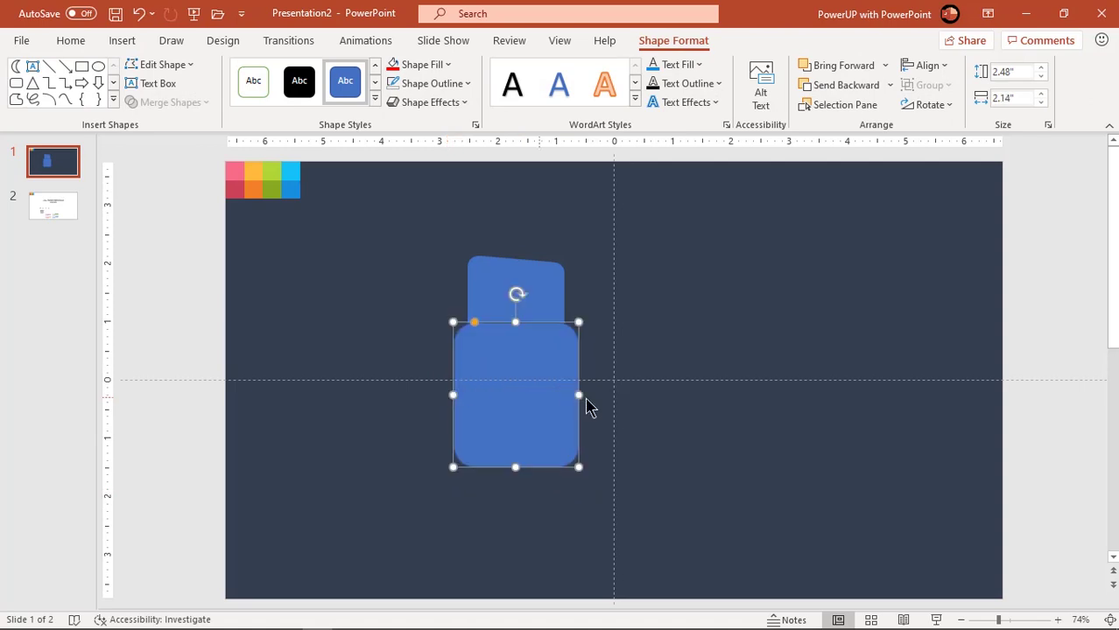
drag(579, 395, 536, 412)
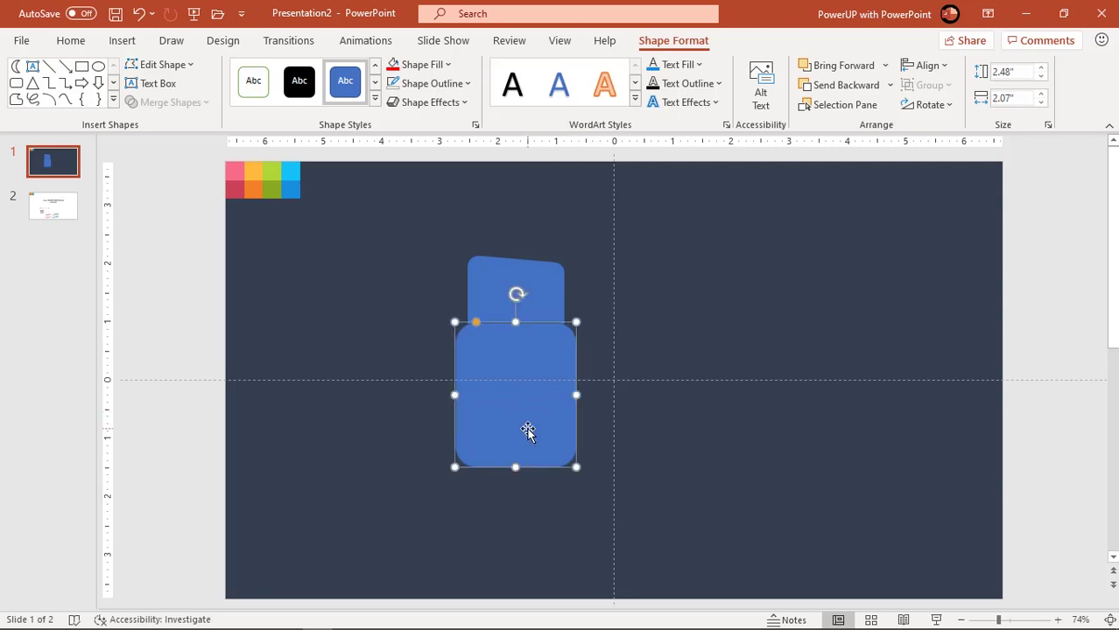
right_click(528, 432)
click(579, 395)
Remove the rounded rectangle's outline and fill it with a very light grey.
click(440, 85)
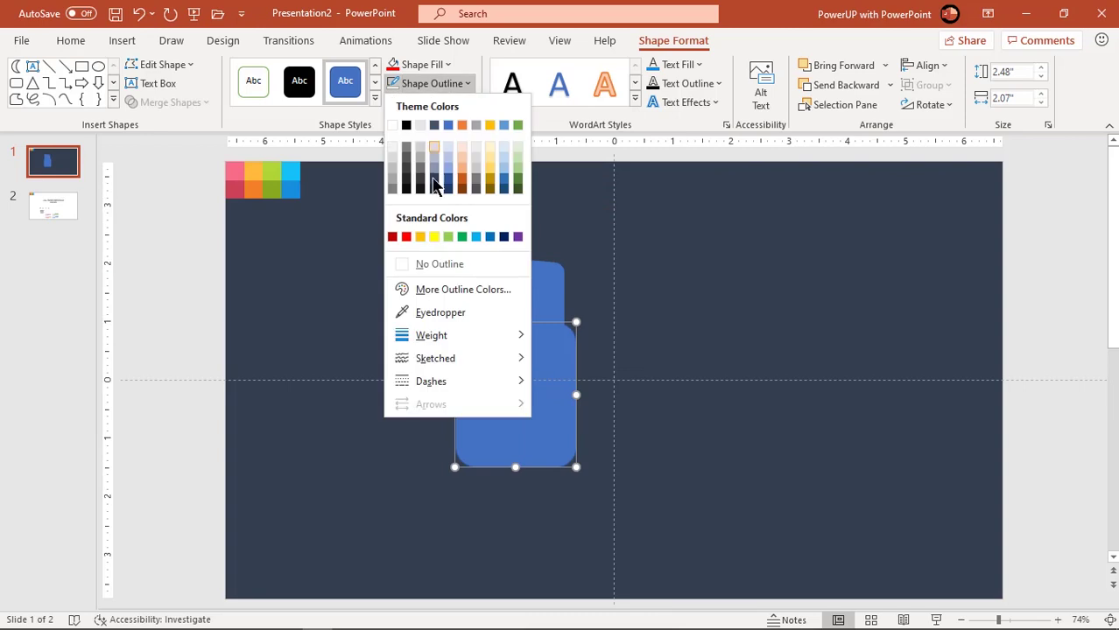
click(425, 264)
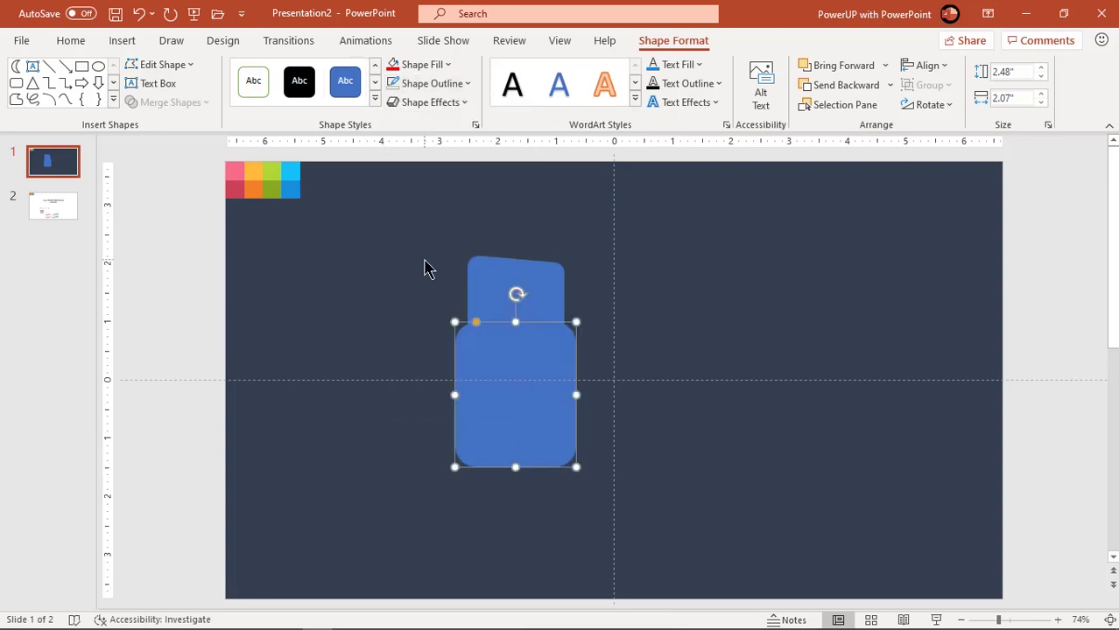
click(428, 63)
click(393, 123)
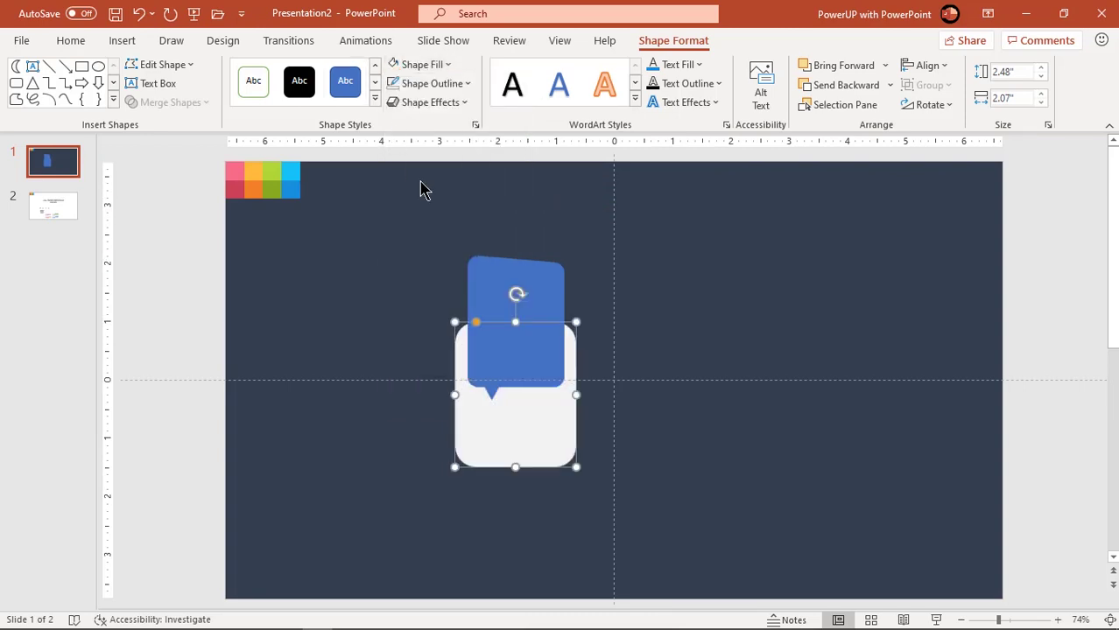
click(642, 328)
Move the blue shape lower on the light card and extend the card to about 2.75" high with less rounded corners.
drag(499, 315, 499, 341)
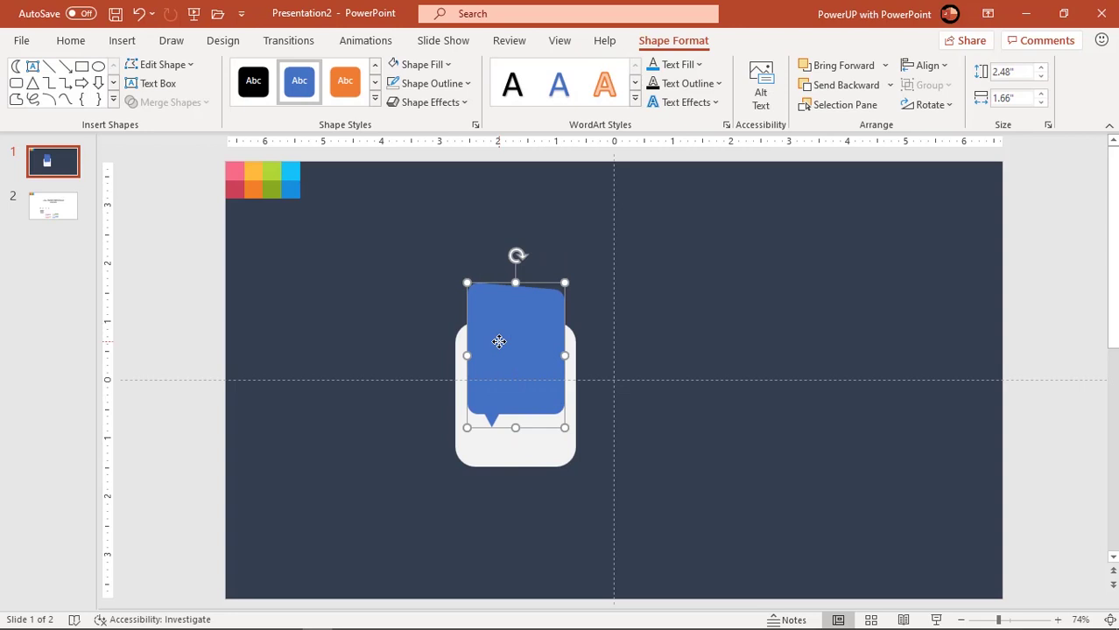
click(514, 460)
drag(514, 467, 514, 483)
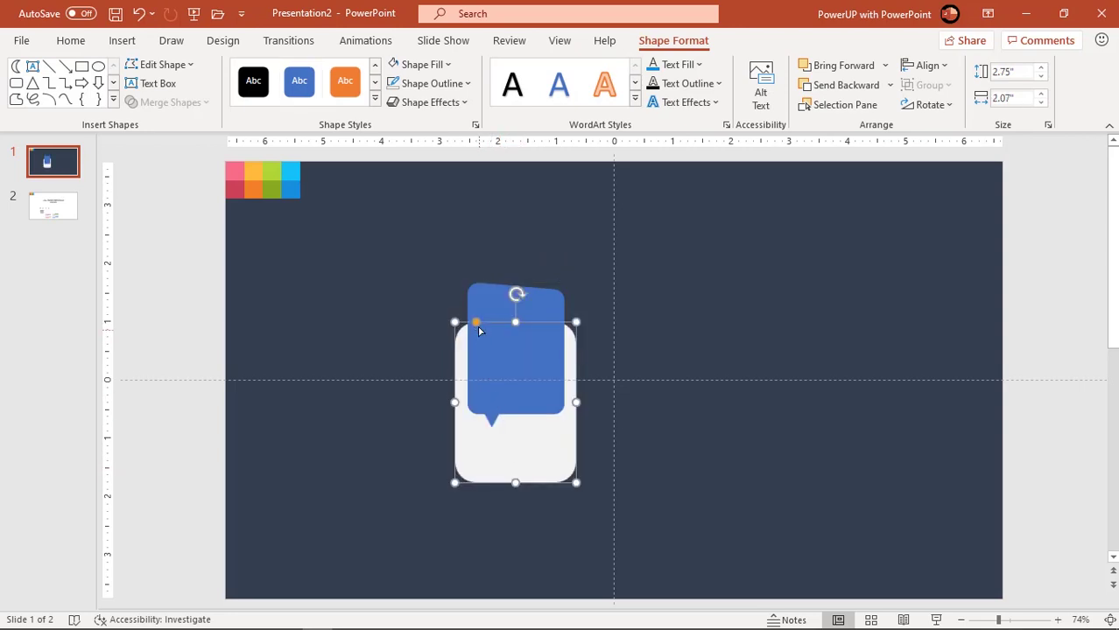
drag(477, 325, 471, 327)
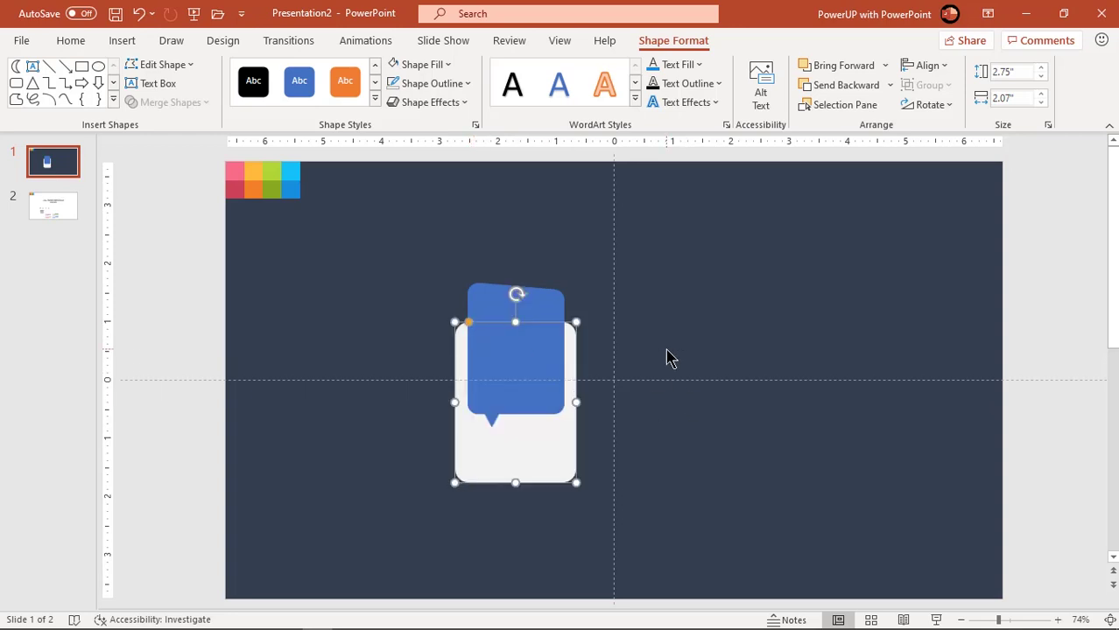
click(665, 356)
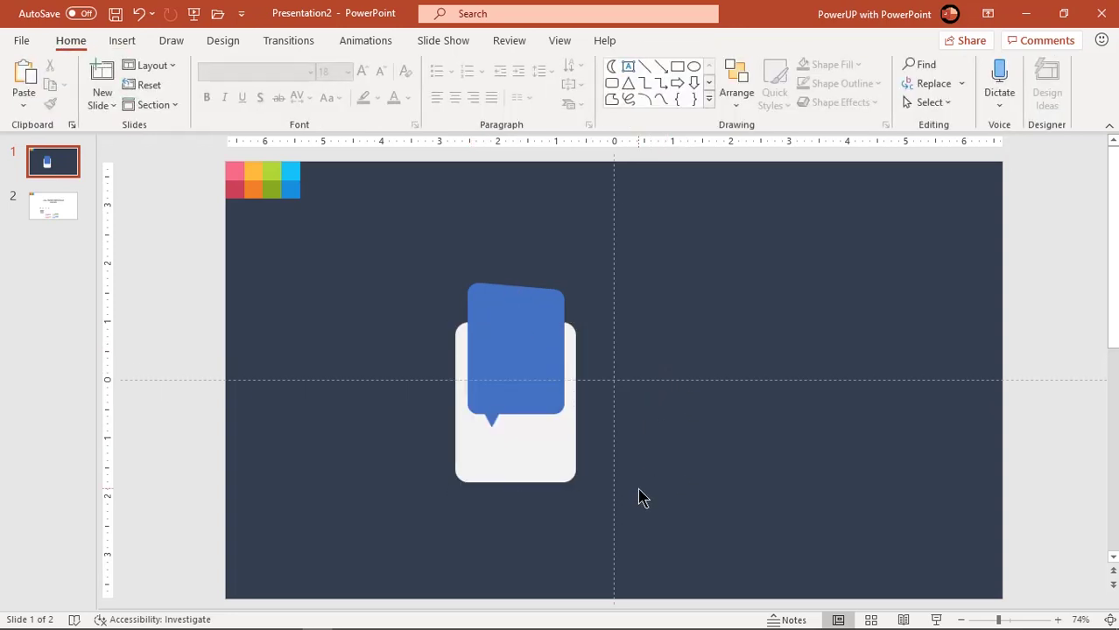
Duplicate the light card with its blue shape at equal spacing to make a row of four.
drag(639, 524, 391, 254)
drag(517, 455, 549, 452)
key(ctrl+d)
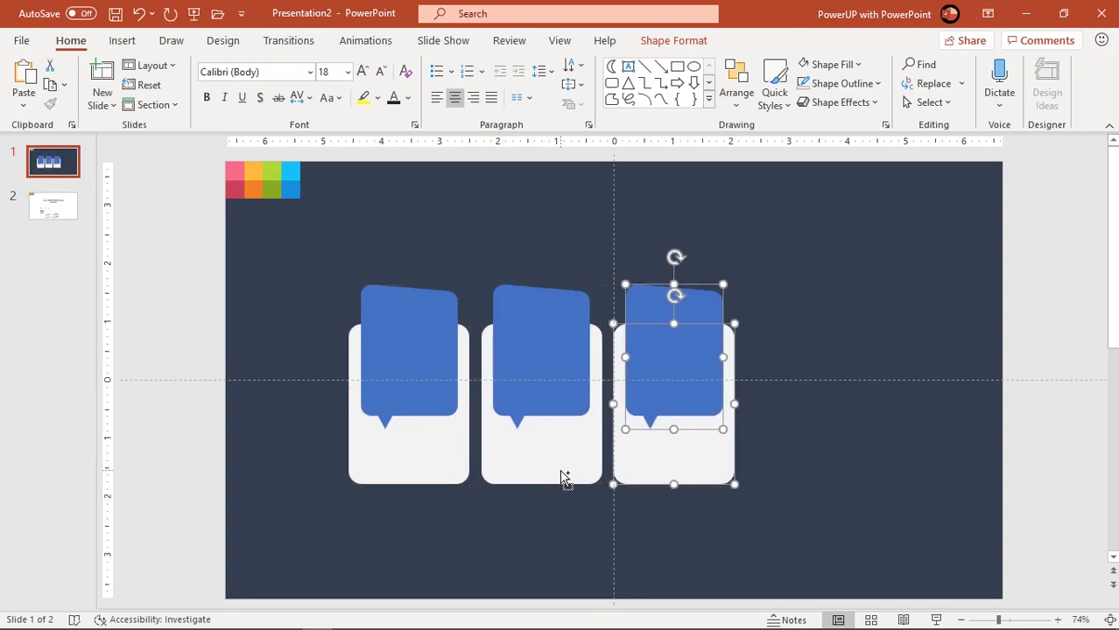
key(ctrl+d)
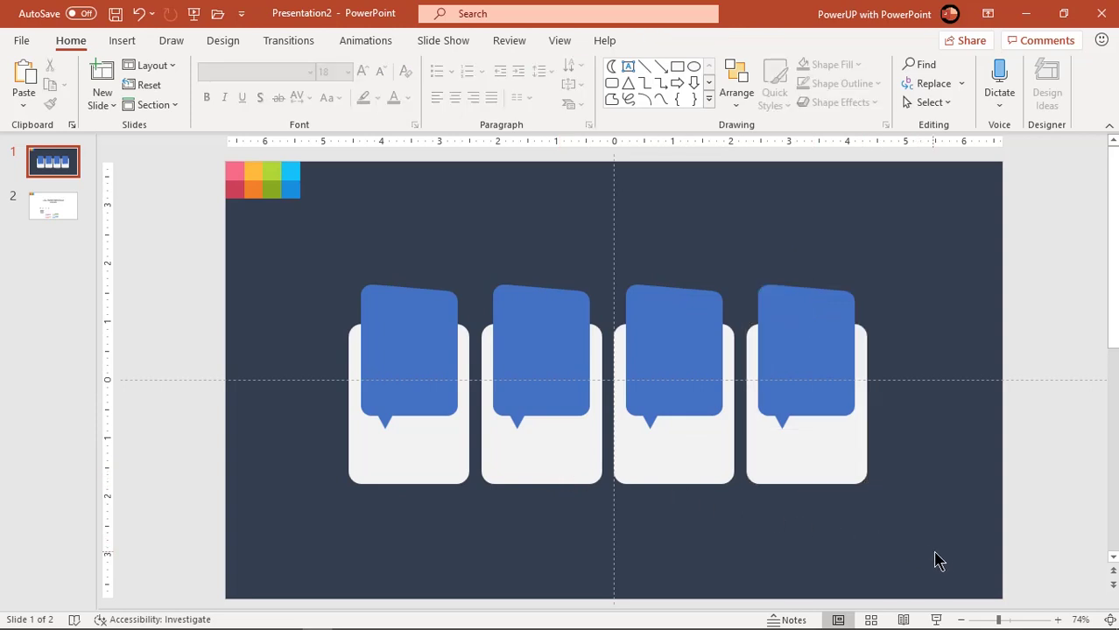
Centre the row of four cards horizontally on the slide.
drag(939, 554, 247, 225)
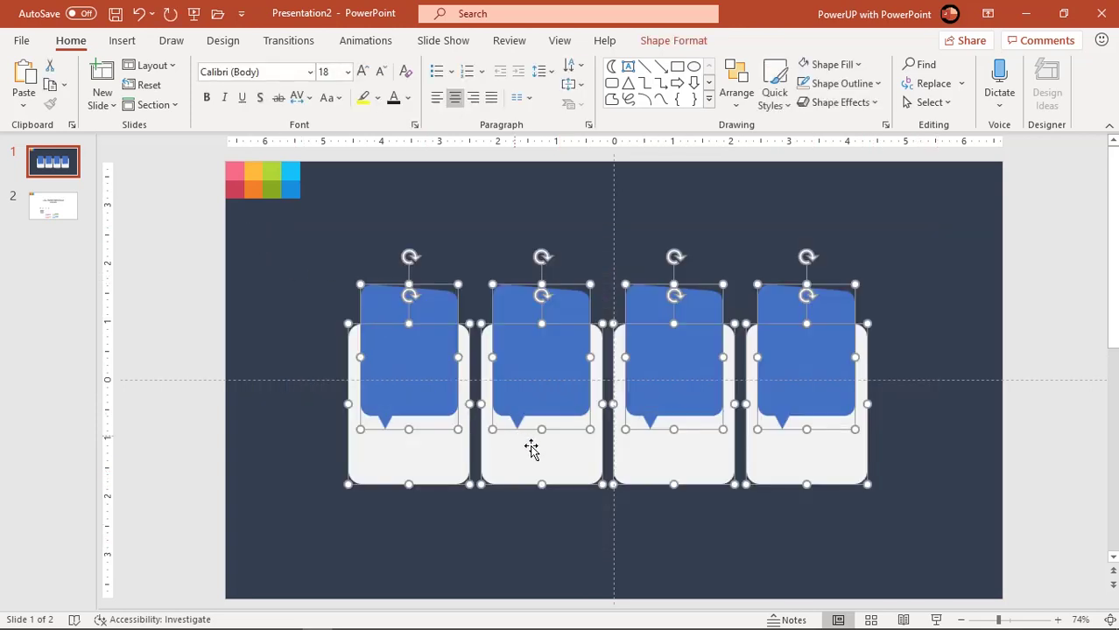
drag(530, 454, 535, 452)
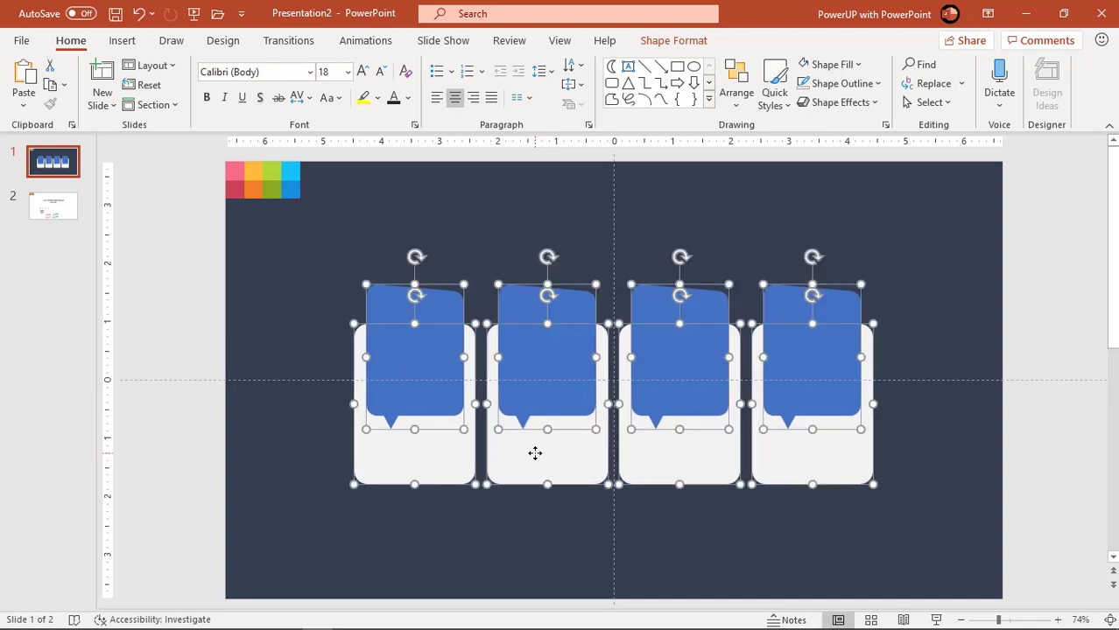
click(648, 529)
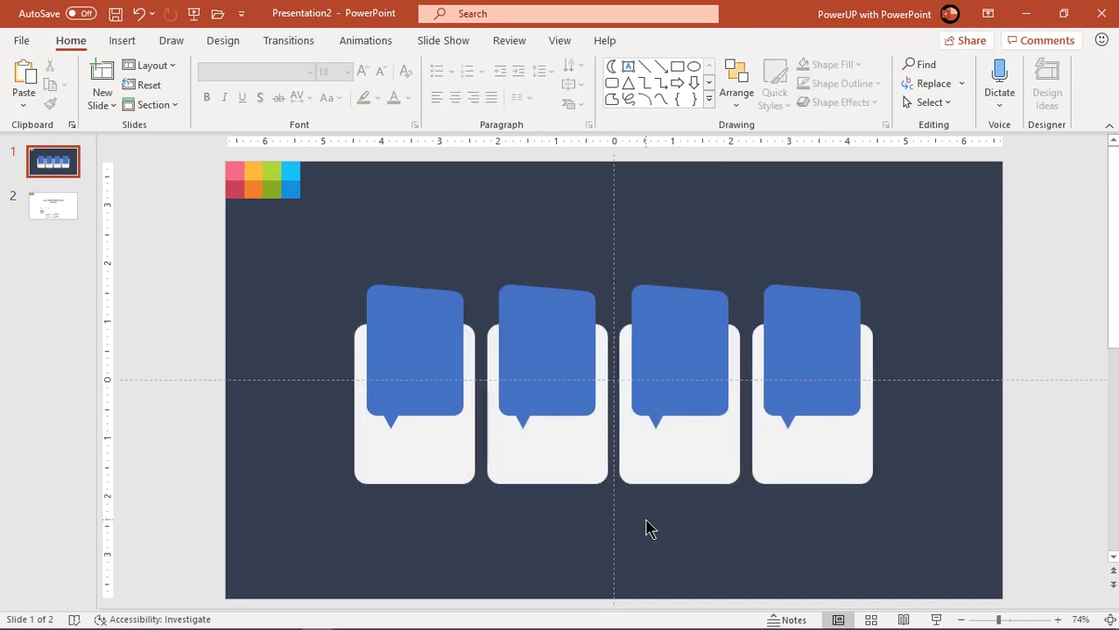
Give the first card's blue shape a linear gradient fill at 0° and reduce it to two gradient stops.
click(415, 404)
right_click(416, 405)
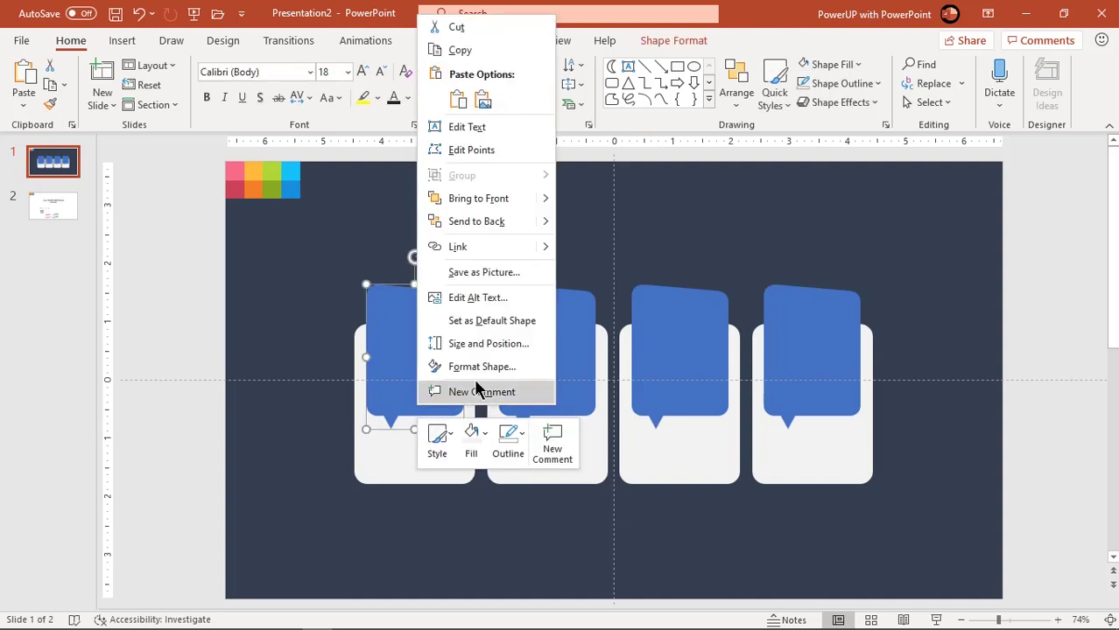
click(488, 372)
click(926, 306)
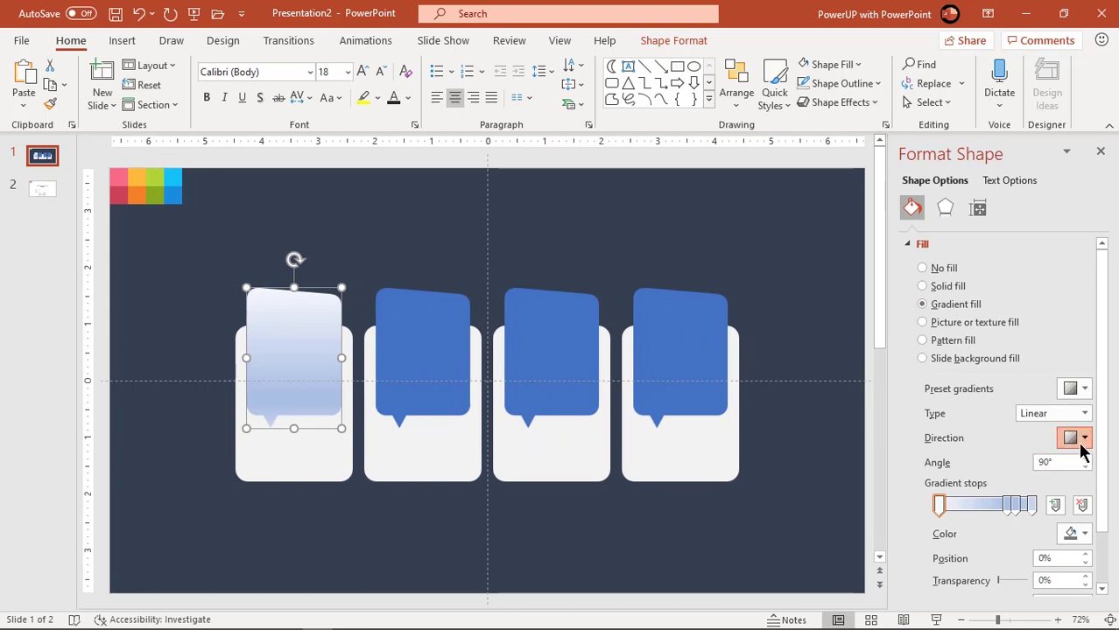
click(1077, 438)
click(1064, 464)
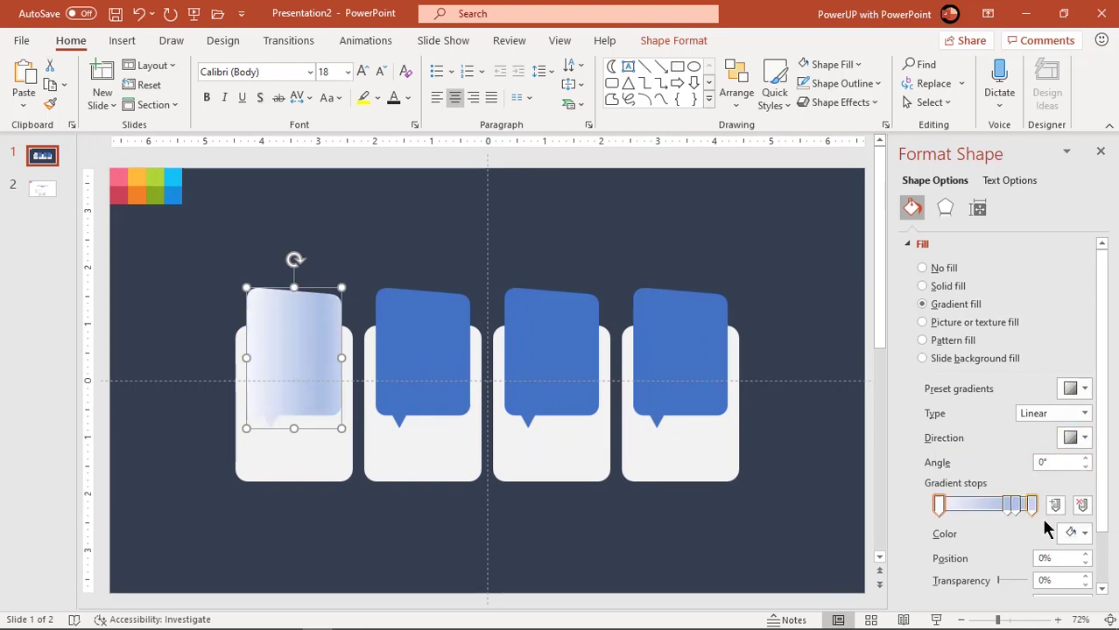
click(1017, 508)
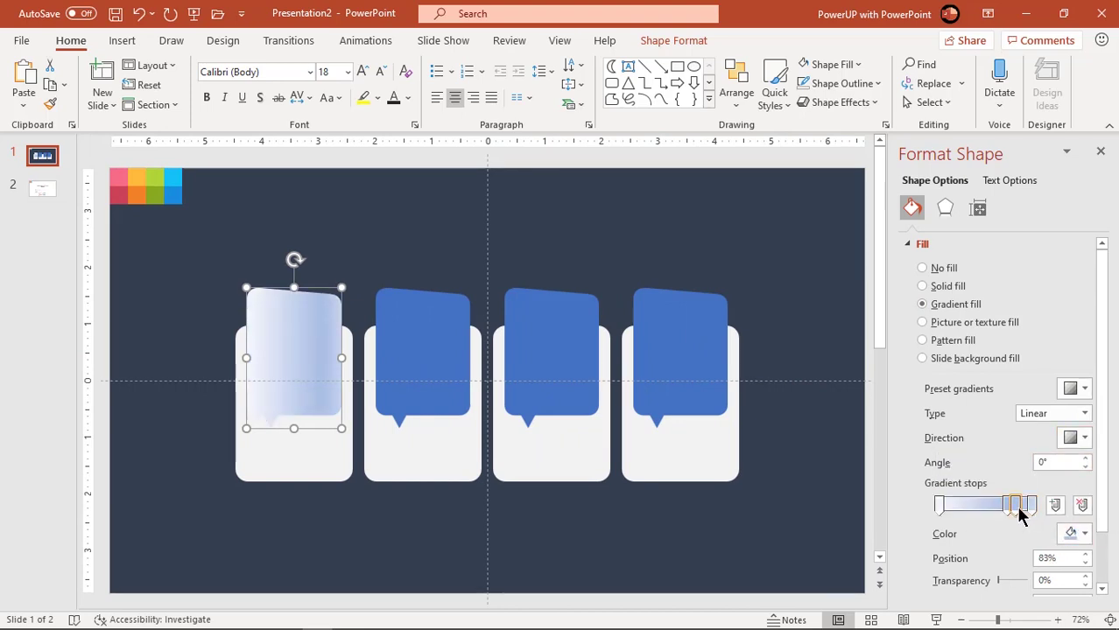
click(1083, 505)
click(1082, 505)
Sample the slide's light pink swatch for the first gradient stop and the dark pink one for the second, placed at 96%.
click(1078, 537)
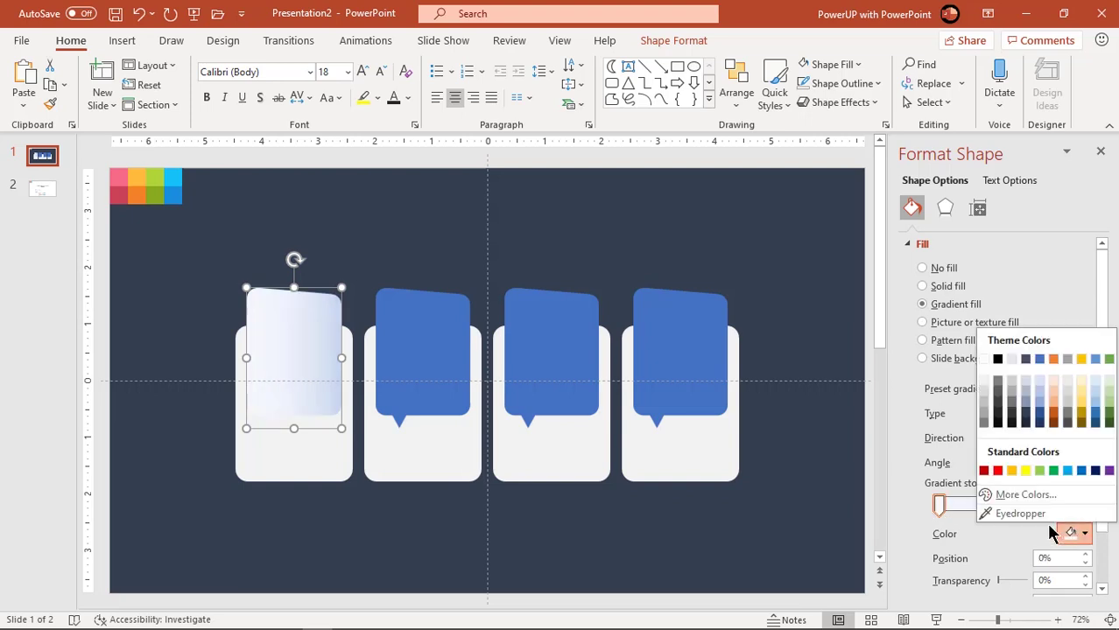
click(1035, 519)
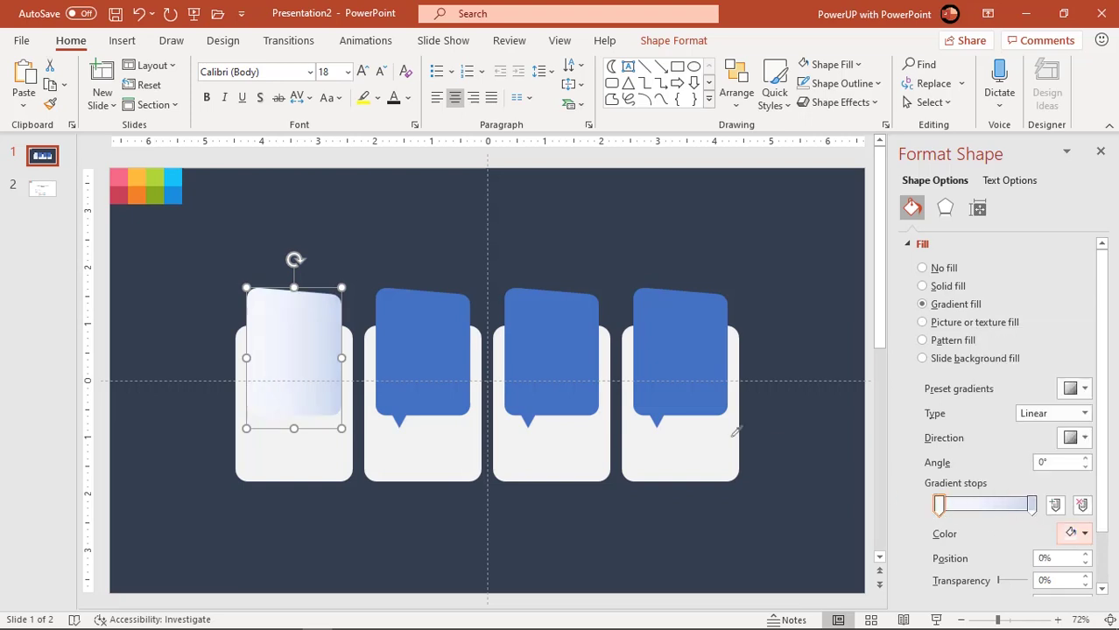
click(118, 176)
click(1031, 505)
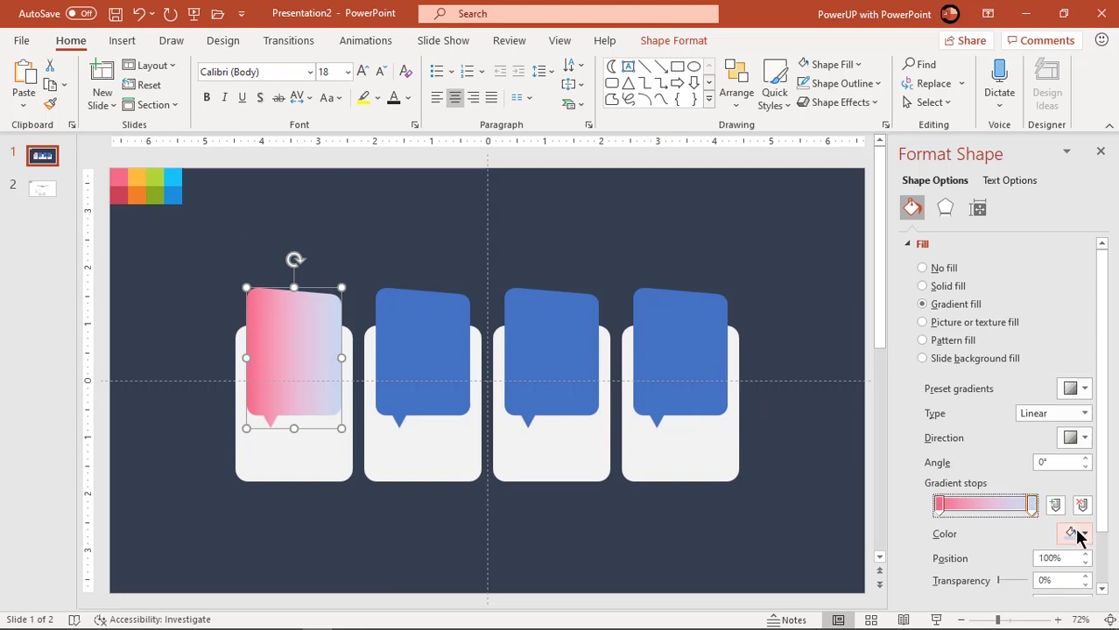
click(1078, 534)
click(1037, 519)
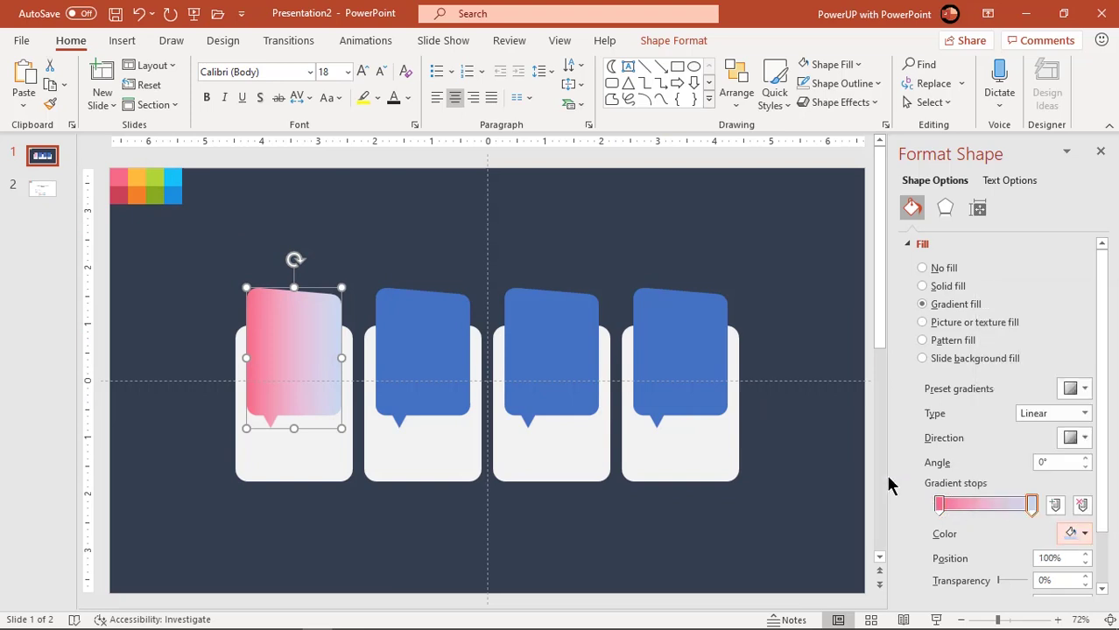
click(125, 196)
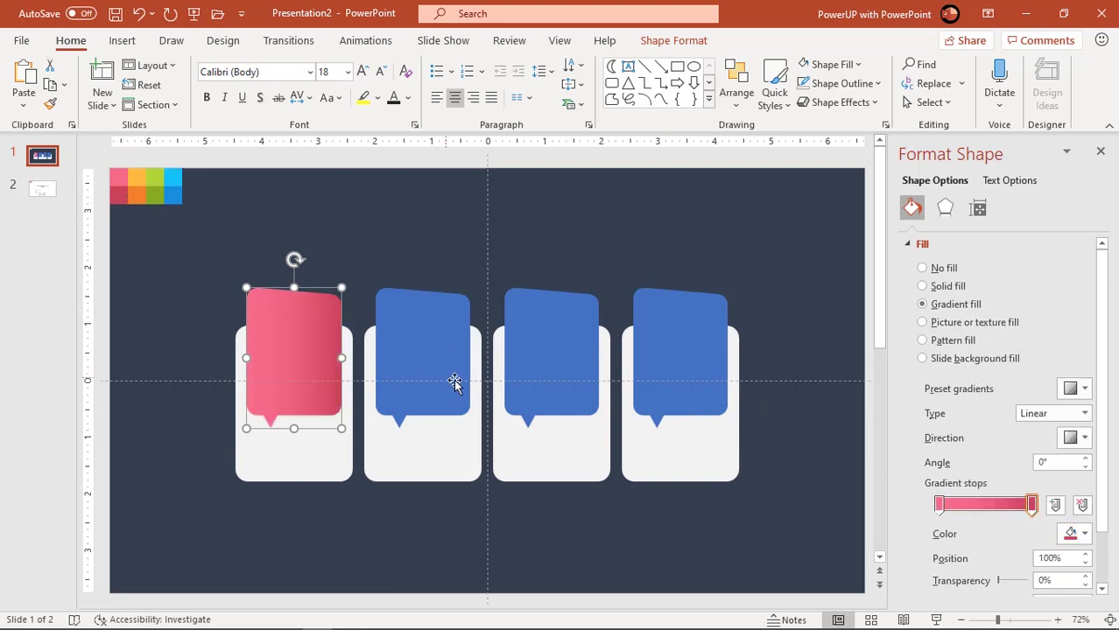
drag(1032, 505, 1027, 506)
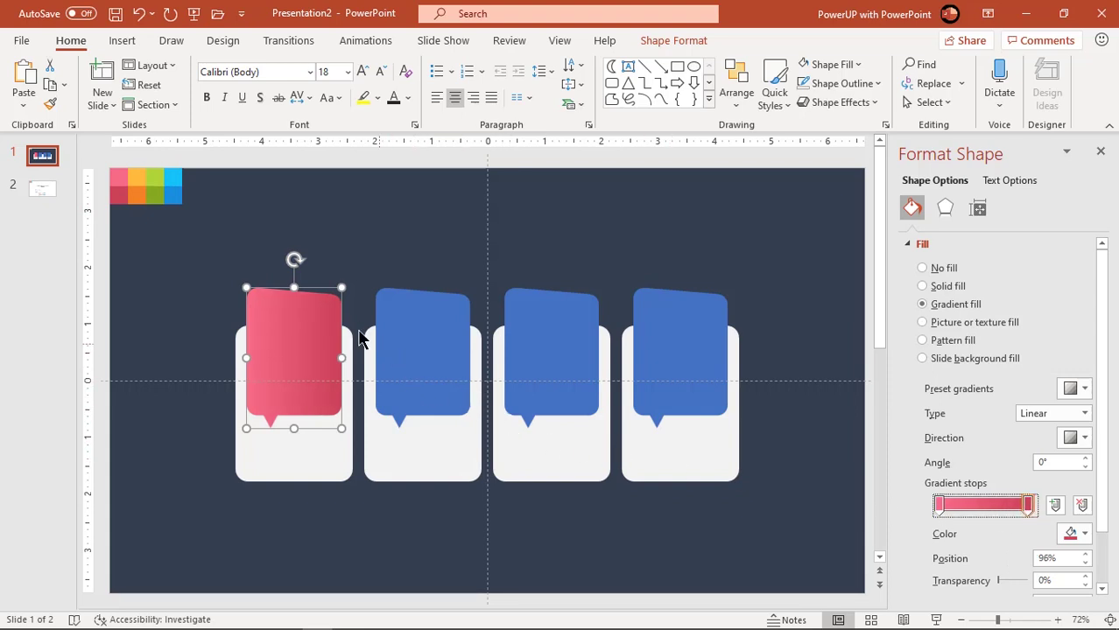
Copy the first shape's pink gradient formatting to the other three blue shapes with Format Painter.
click(54, 105)
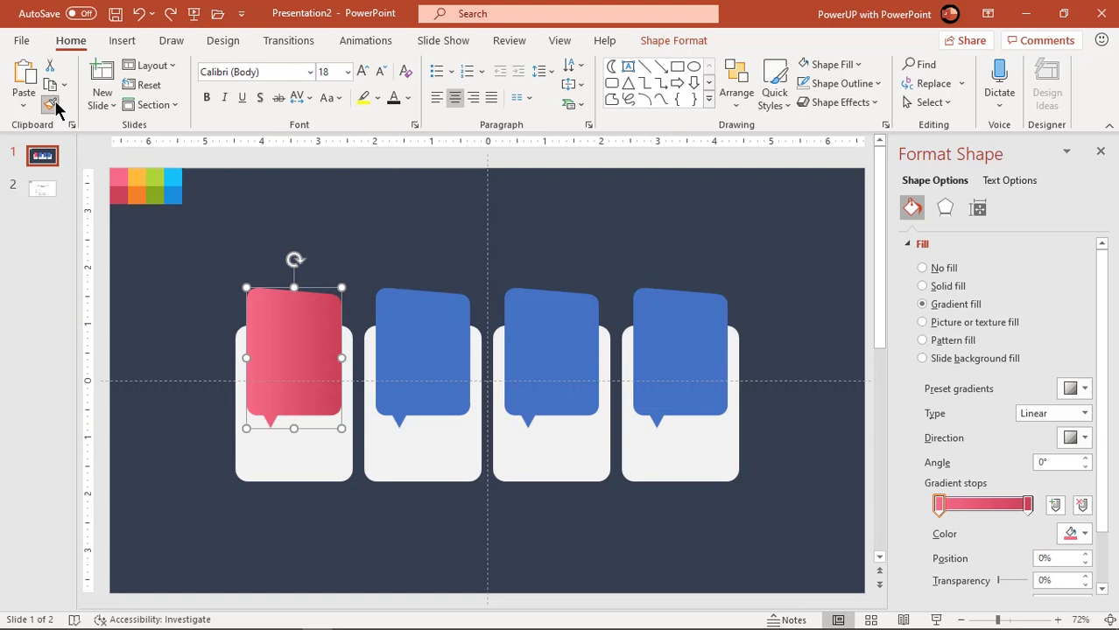
click(435, 361)
click(557, 361)
click(659, 355)
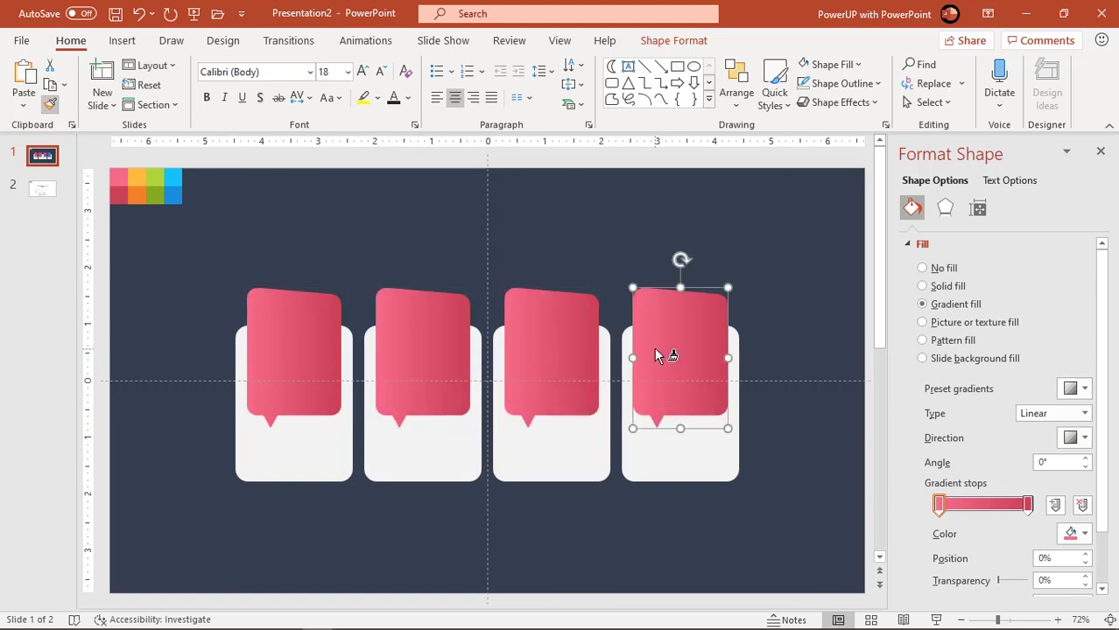
key(Escape)
Recolour the second callout's gradient by sampling the slide's light orange swatch for the first stop and dark orange for the last.
click(438, 367)
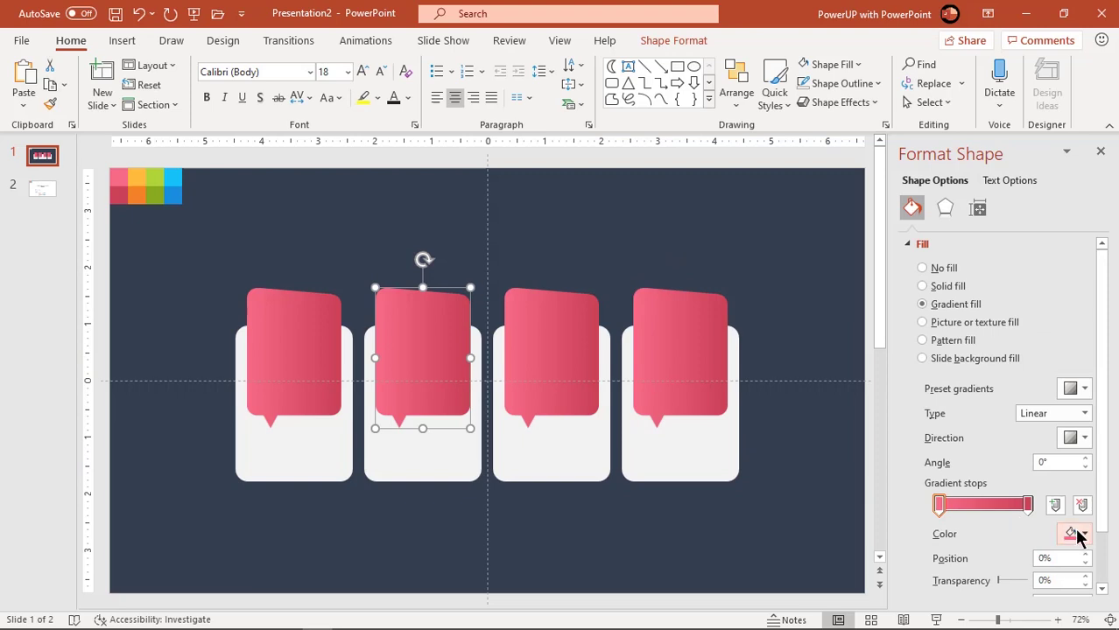
click(1078, 537)
click(1015, 513)
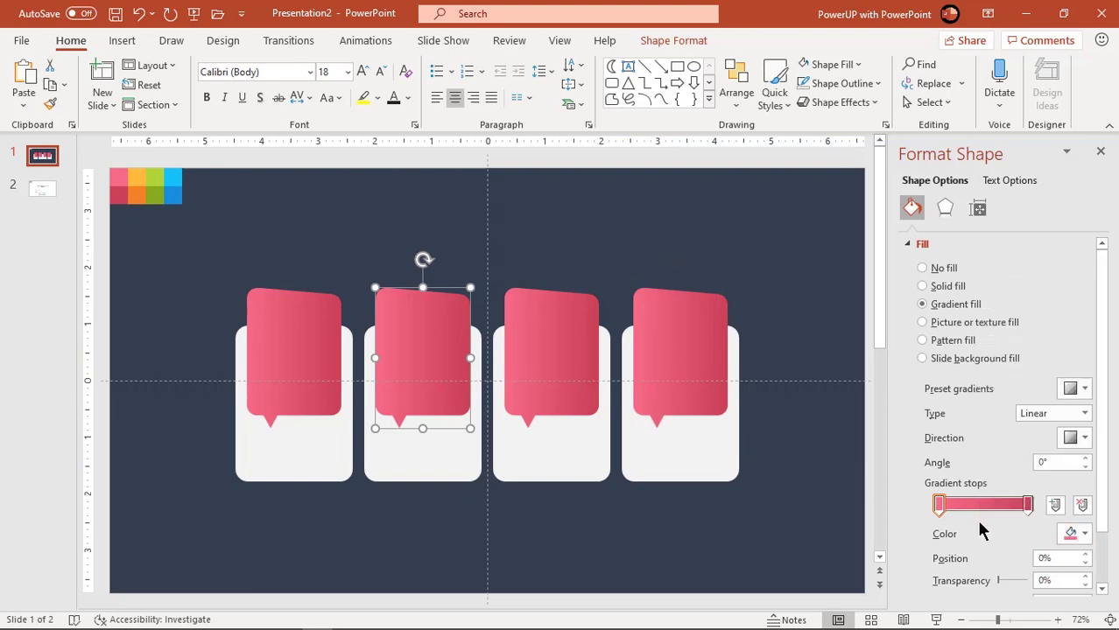
click(137, 181)
click(1028, 504)
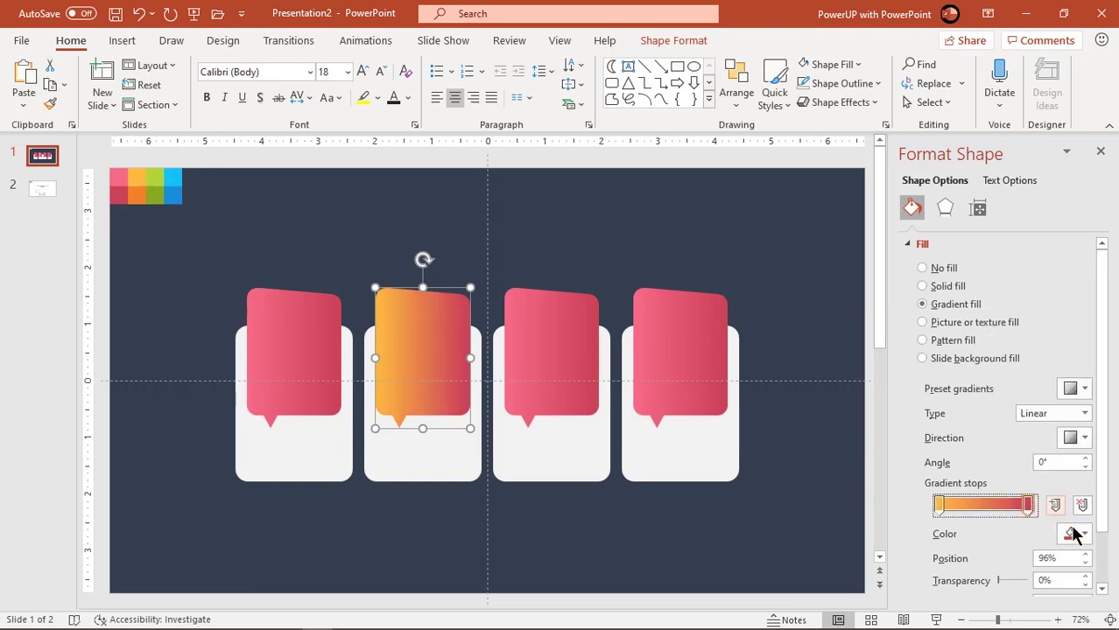
click(1078, 534)
click(1015, 512)
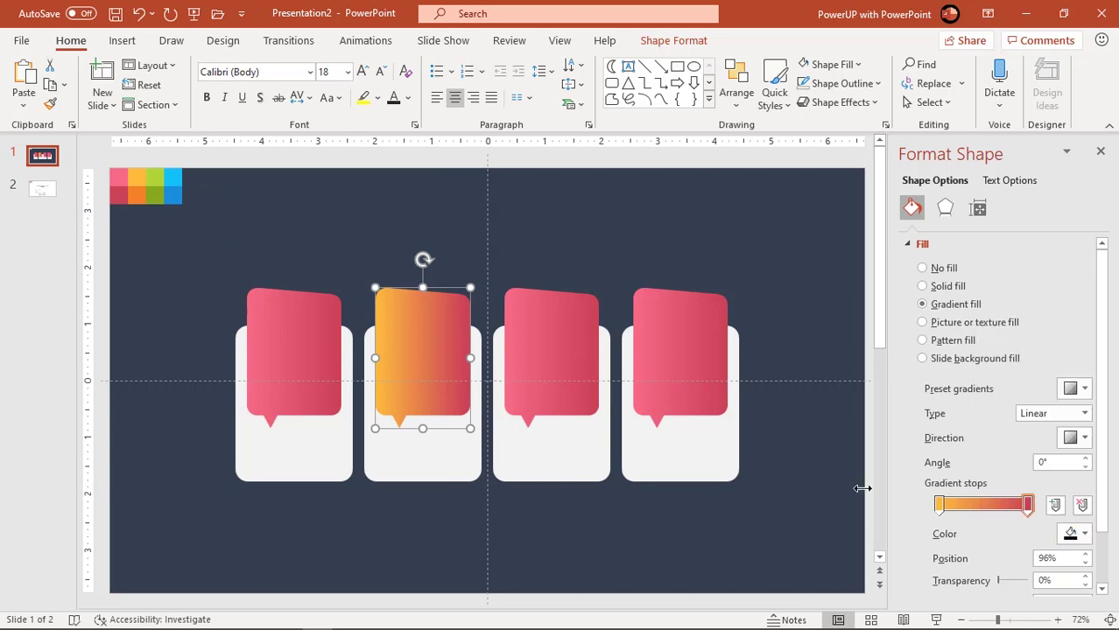
click(138, 193)
Recolour the third callout's gradient by sampling the light green swatch for the first stop and dark green for the last.
click(559, 348)
click(940, 504)
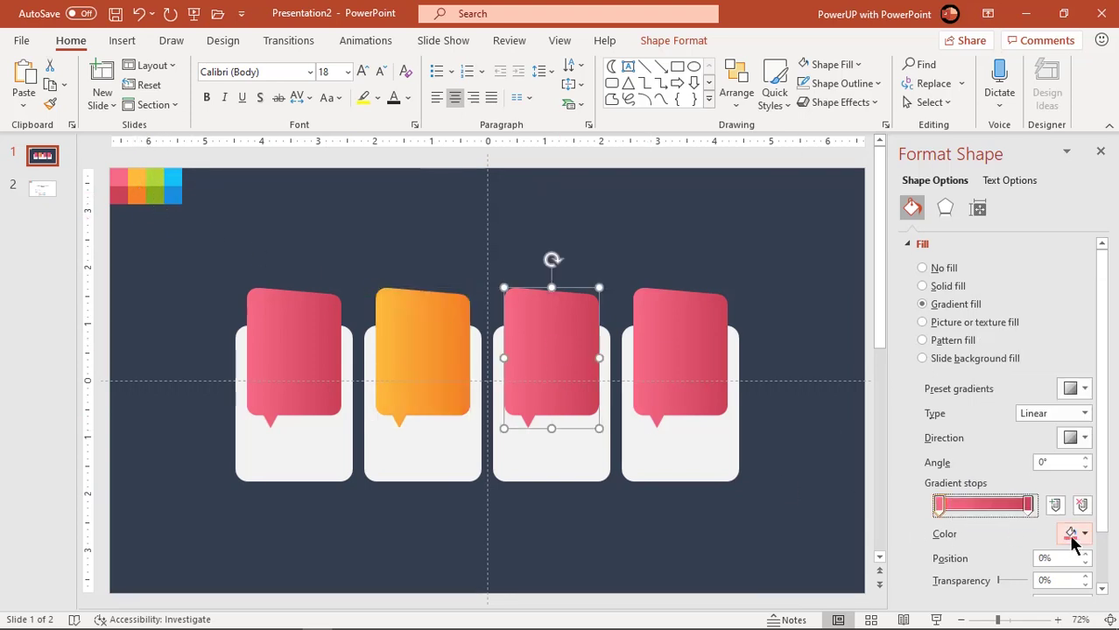
click(1070, 534)
click(1016, 512)
click(156, 181)
click(1028, 504)
click(1078, 534)
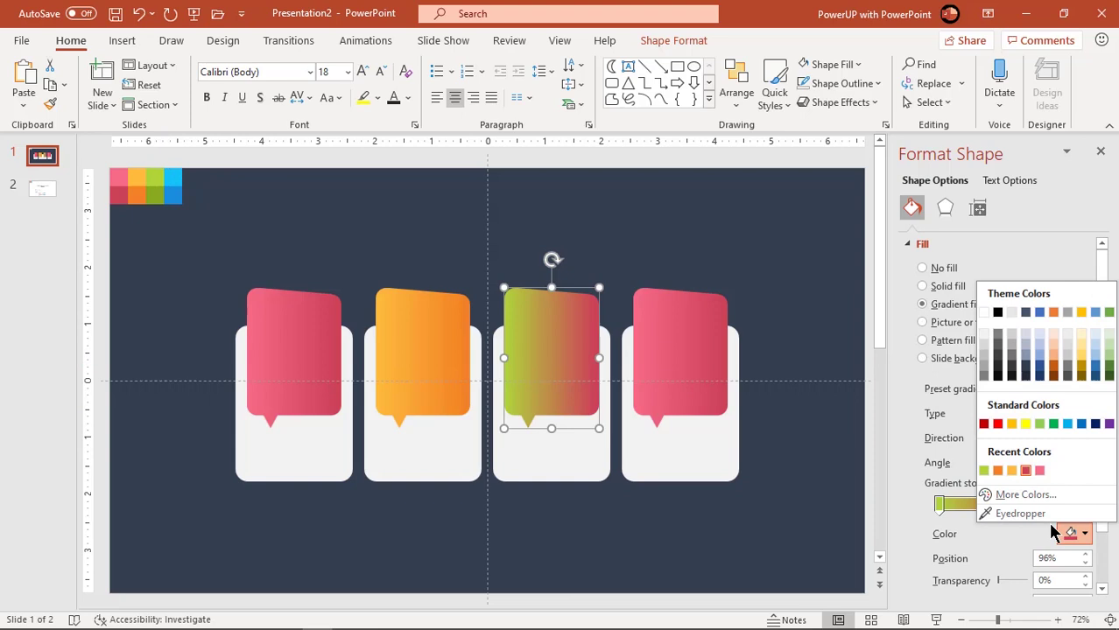
click(1016, 512)
click(155, 179)
Recolour the fourth callout's gradient by sampling the light blue swatch for the first stop and dark blue for the last.
click(686, 347)
click(939, 505)
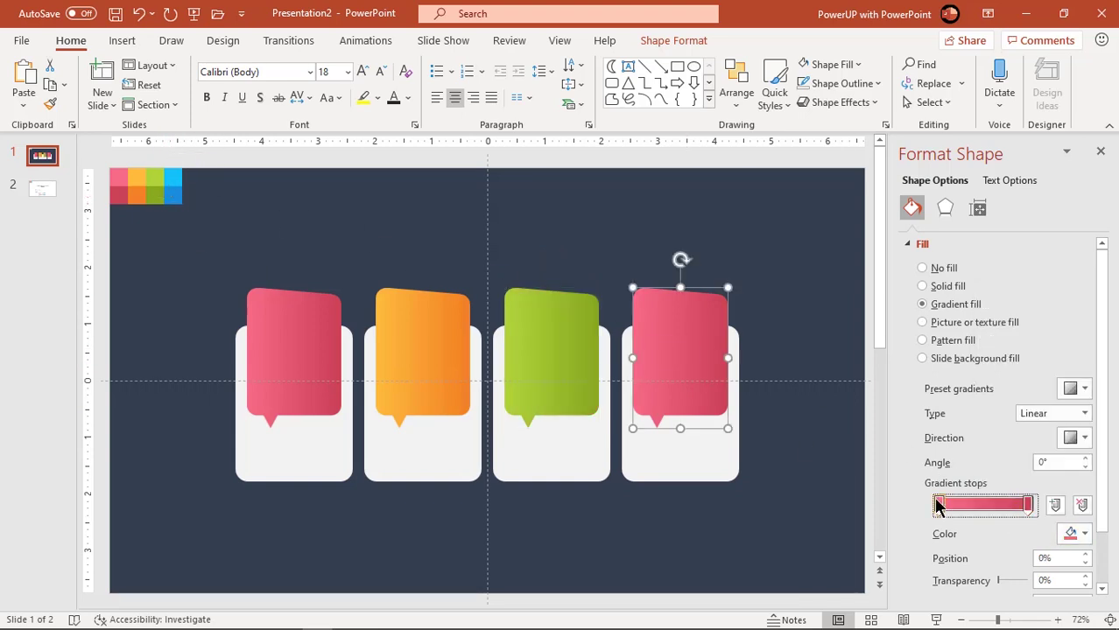
click(1077, 534)
click(1017, 514)
click(173, 180)
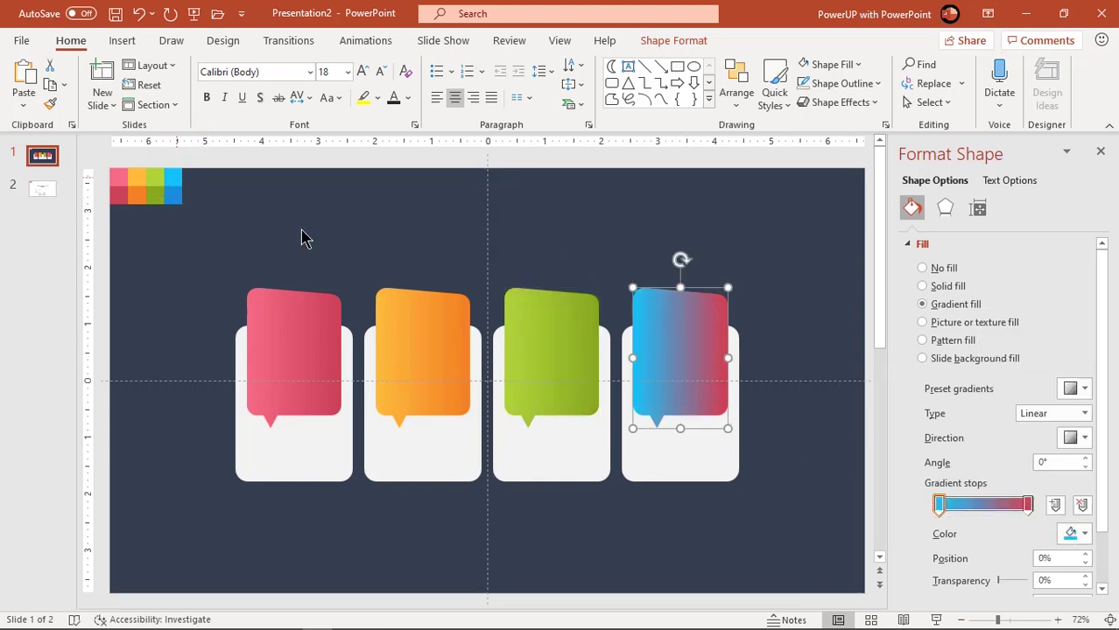
click(1028, 505)
click(1078, 534)
click(1017, 514)
click(173, 180)
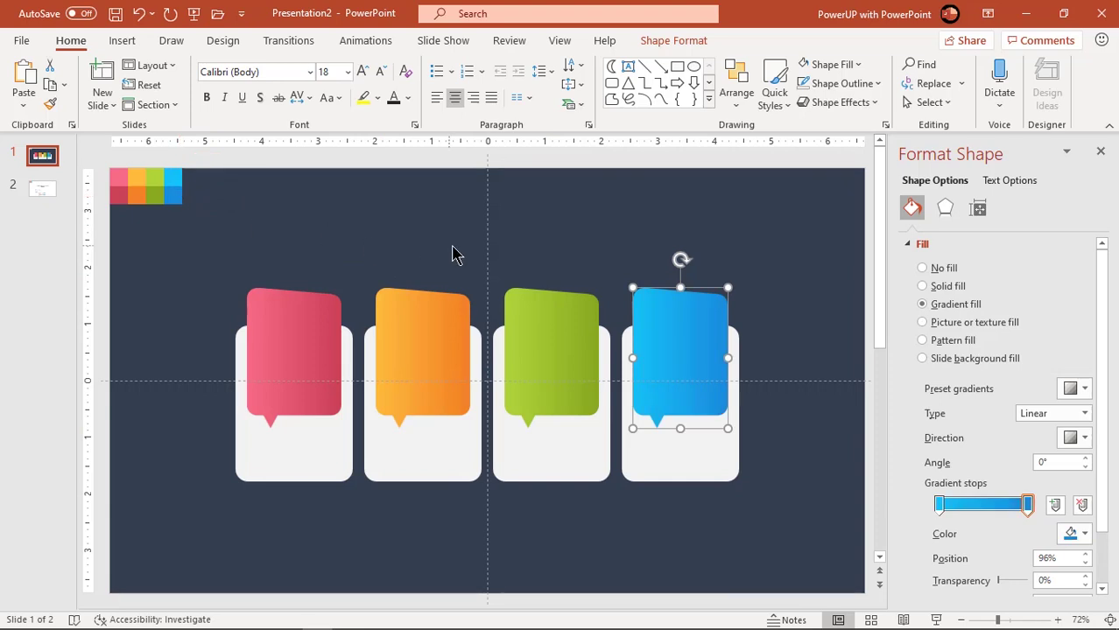
click(542, 245)
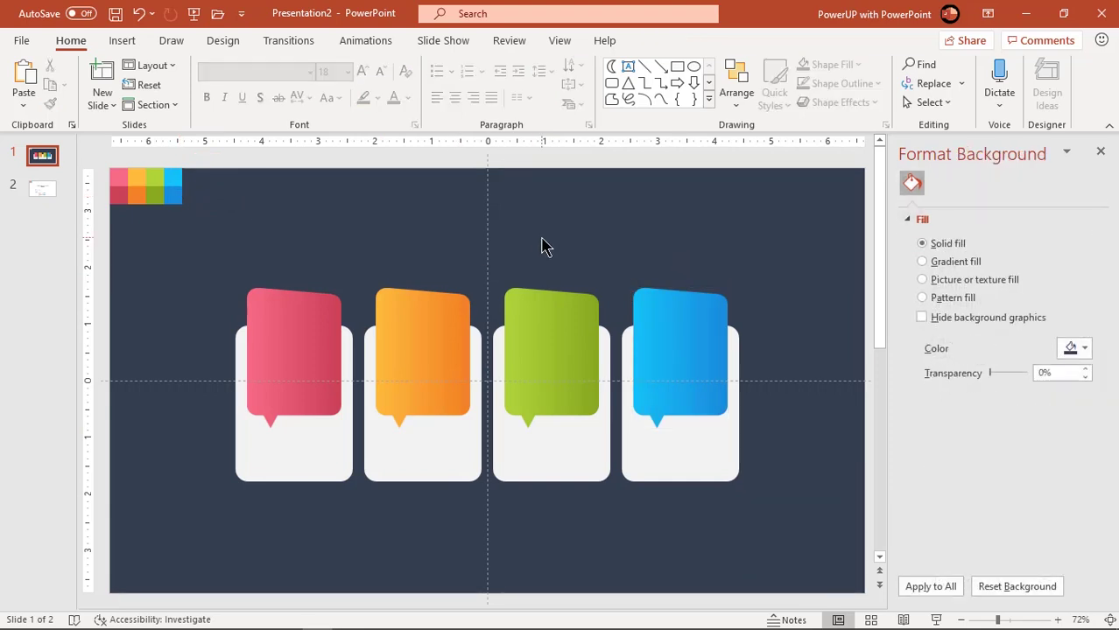
Apply the first reflection variation preset to all four light rounded cards.
click(327, 452)
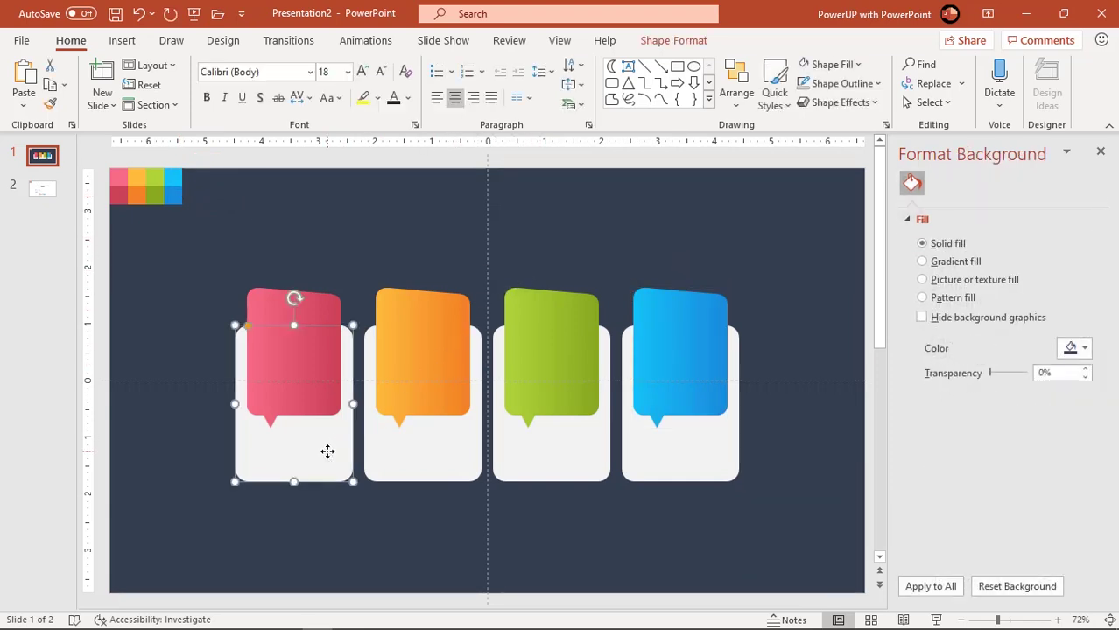
shift+click(426, 479)
shift+click(525, 473)
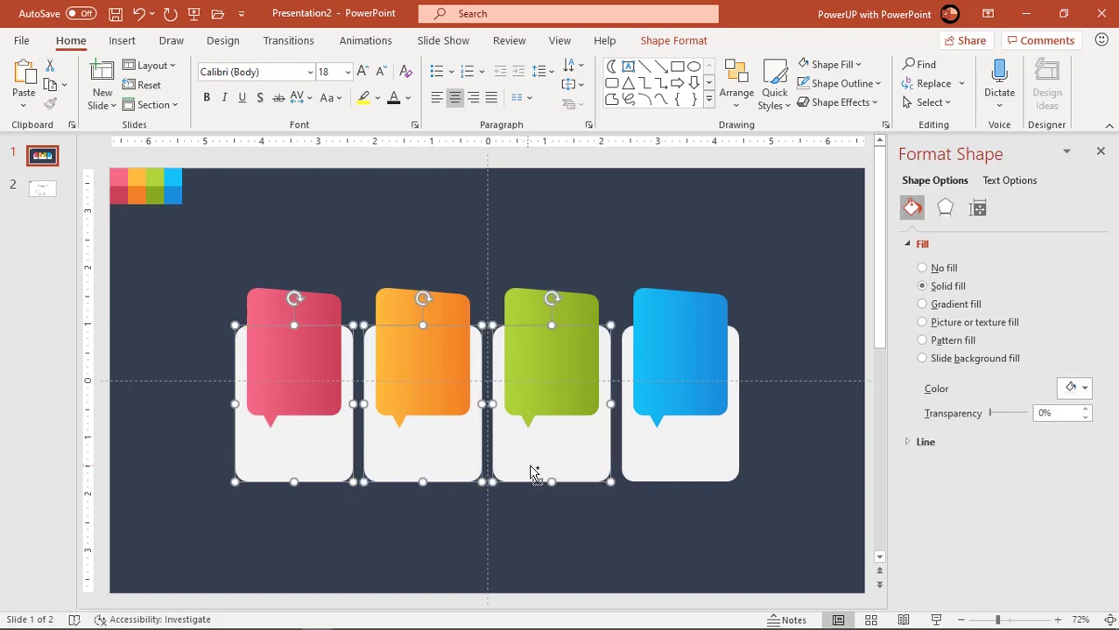
shift+click(684, 474)
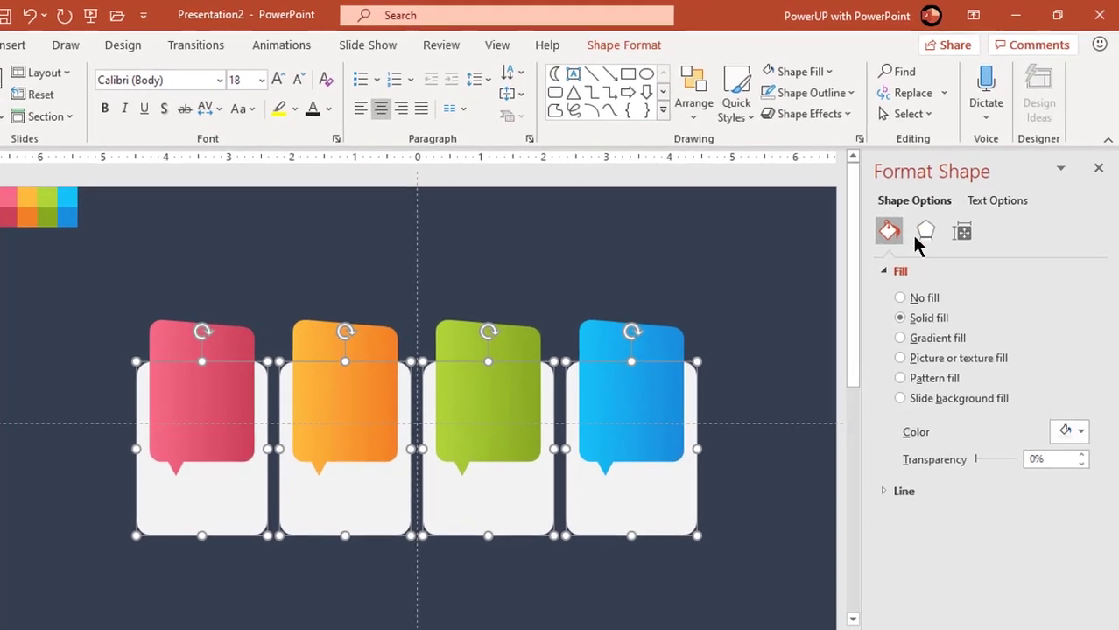
click(945, 208)
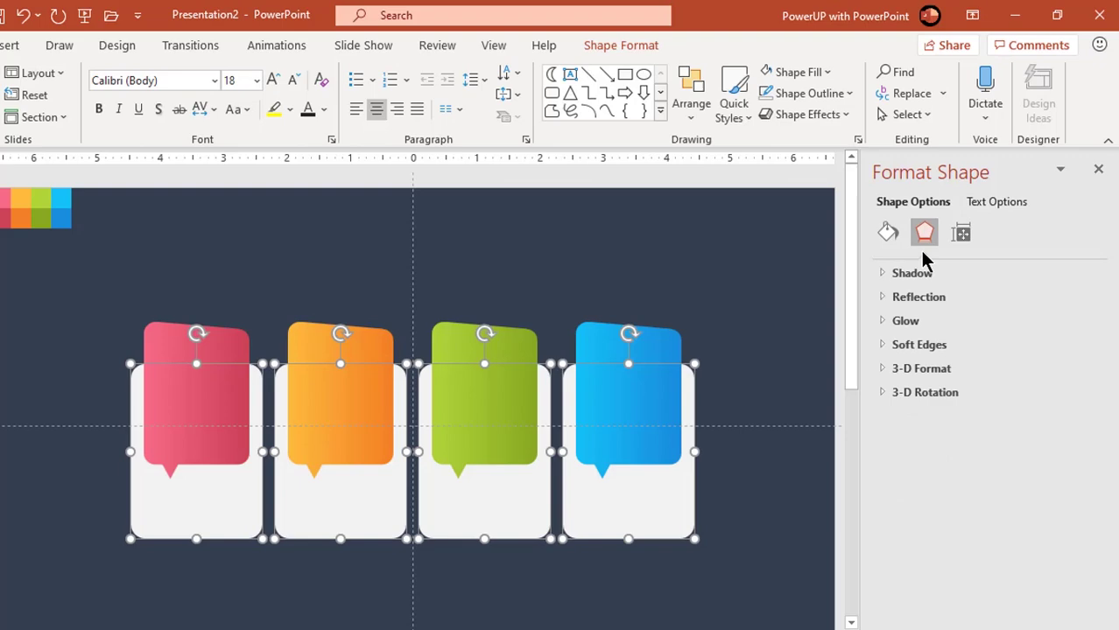
click(918, 299)
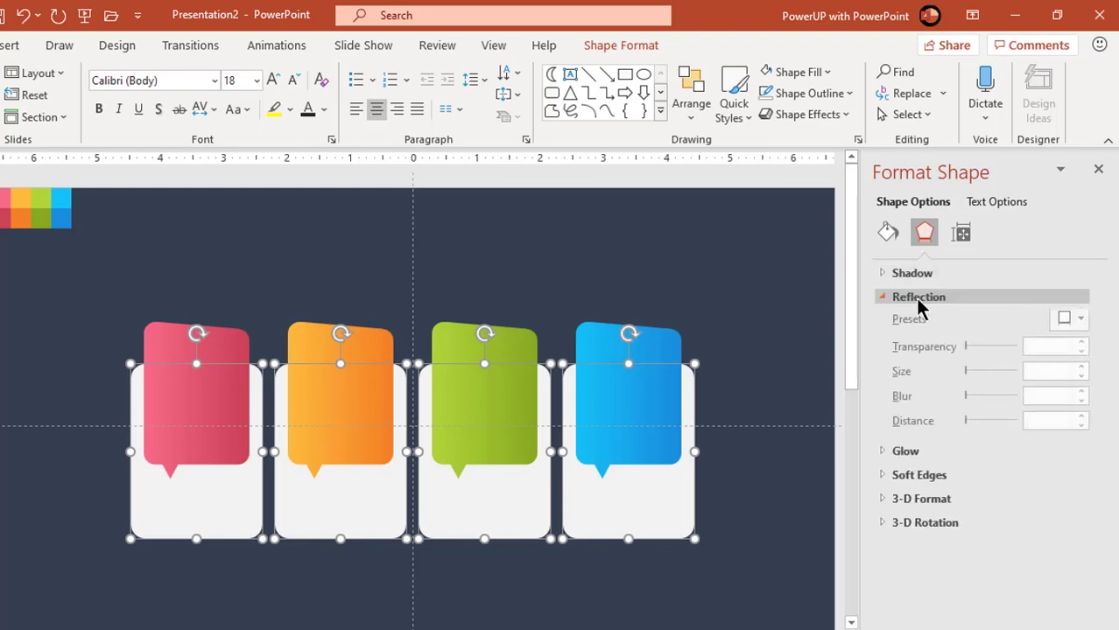
click(1082, 323)
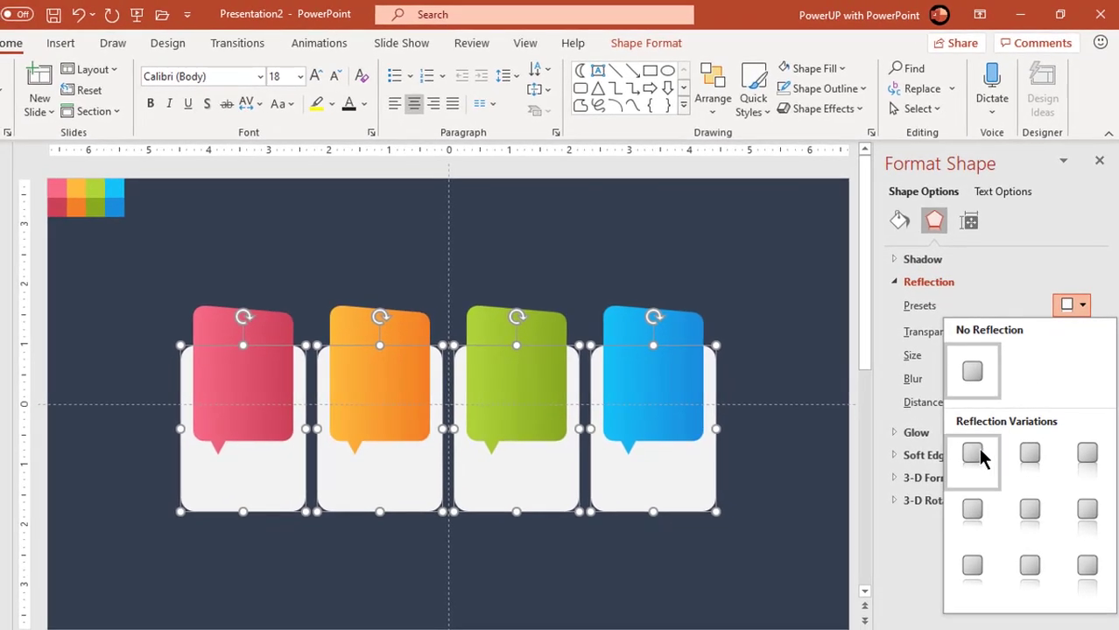
click(967, 475)
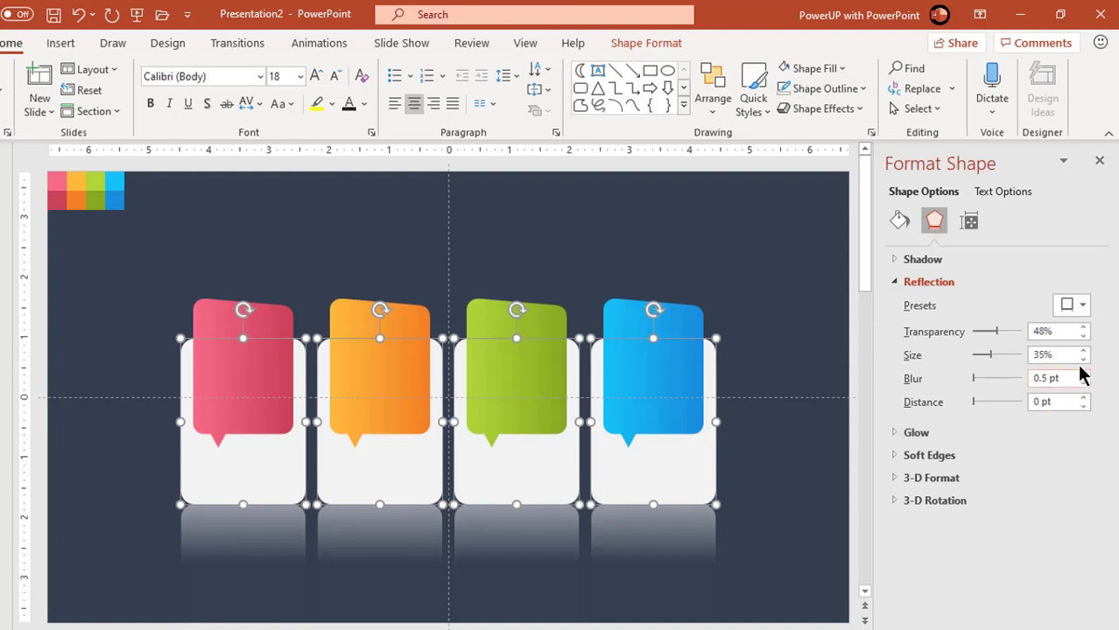
Set the cards' reflection to 16% size and 8 pt blur, and close the formatting options.
click(1083, 360)
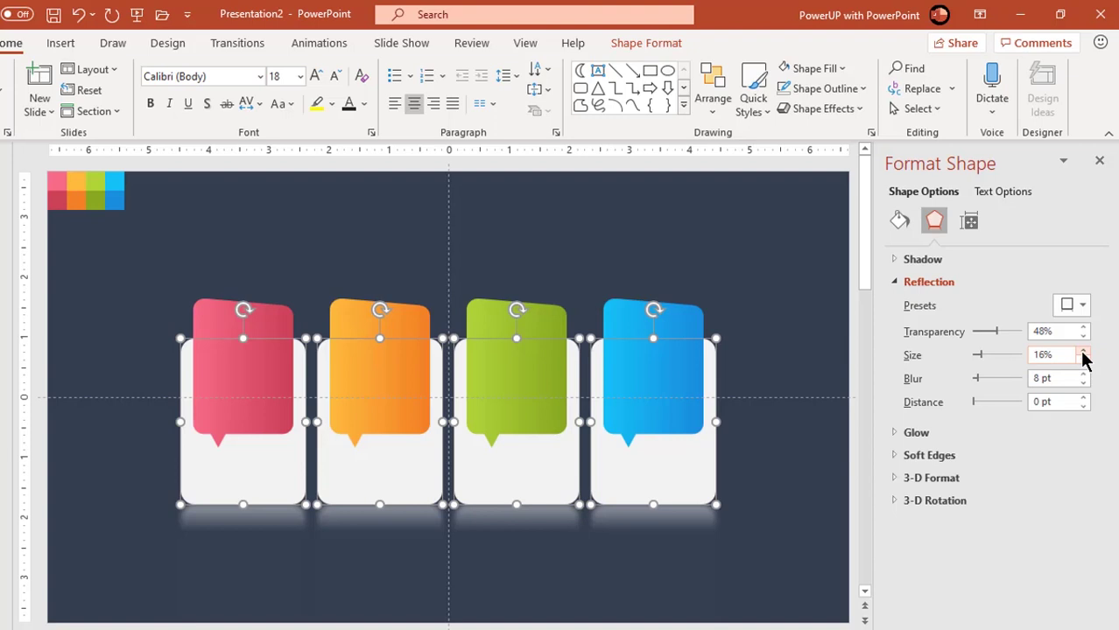
click(1099, 163)
click(926, 343)
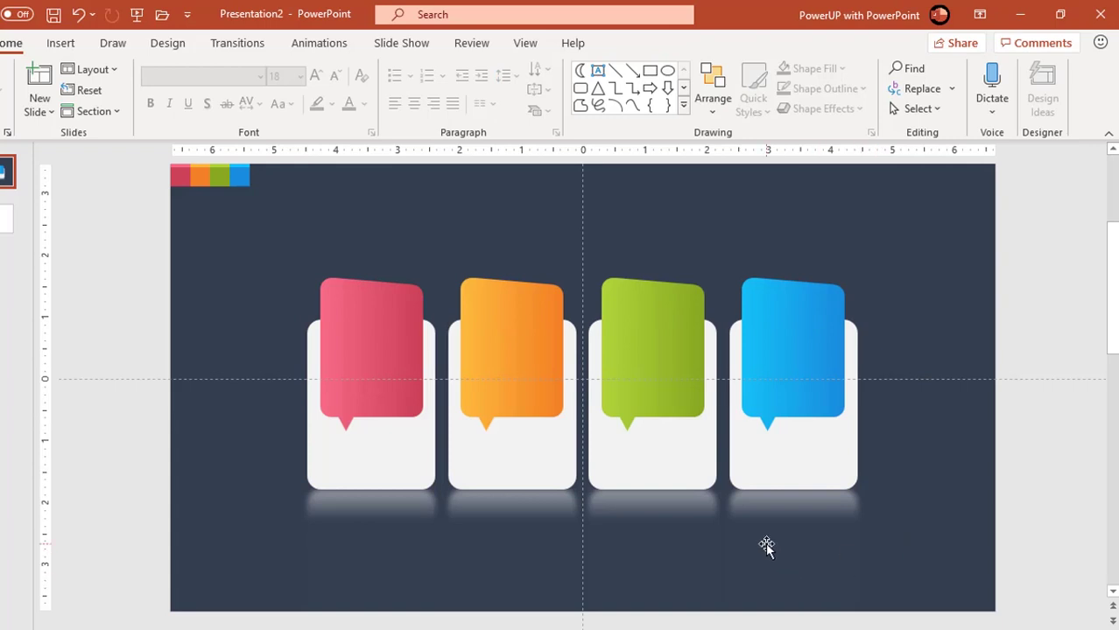
Copy the four icons and the sample text block from slide 2 to slide 1 and move them left of the cards.
click(7, 223)
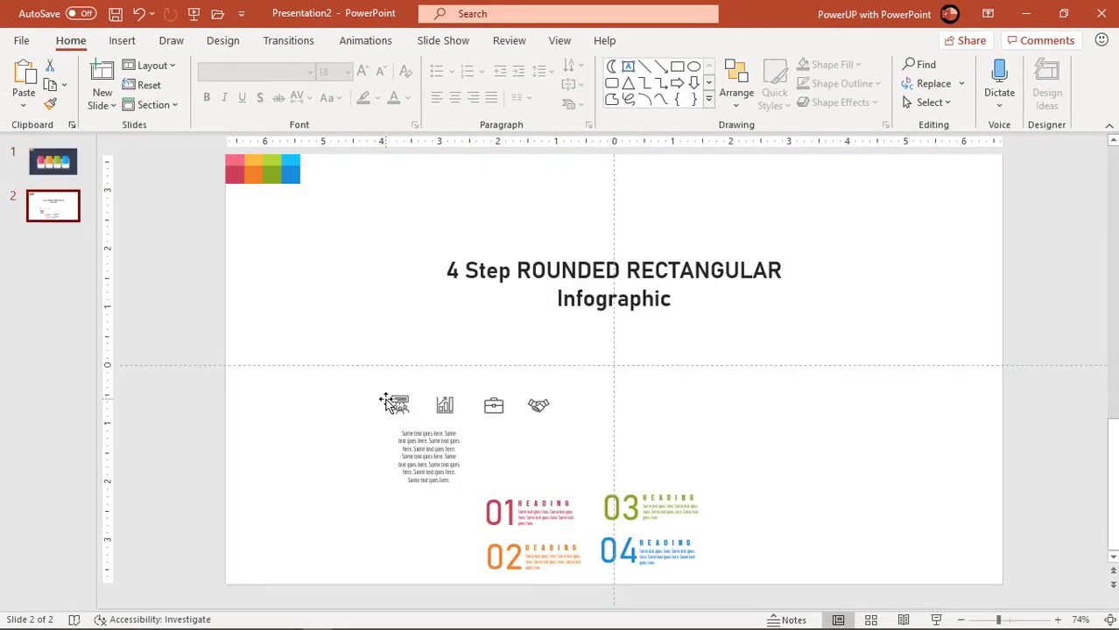
click(398, 402)
shift+click(445, 405)
shift+click(493, 406)
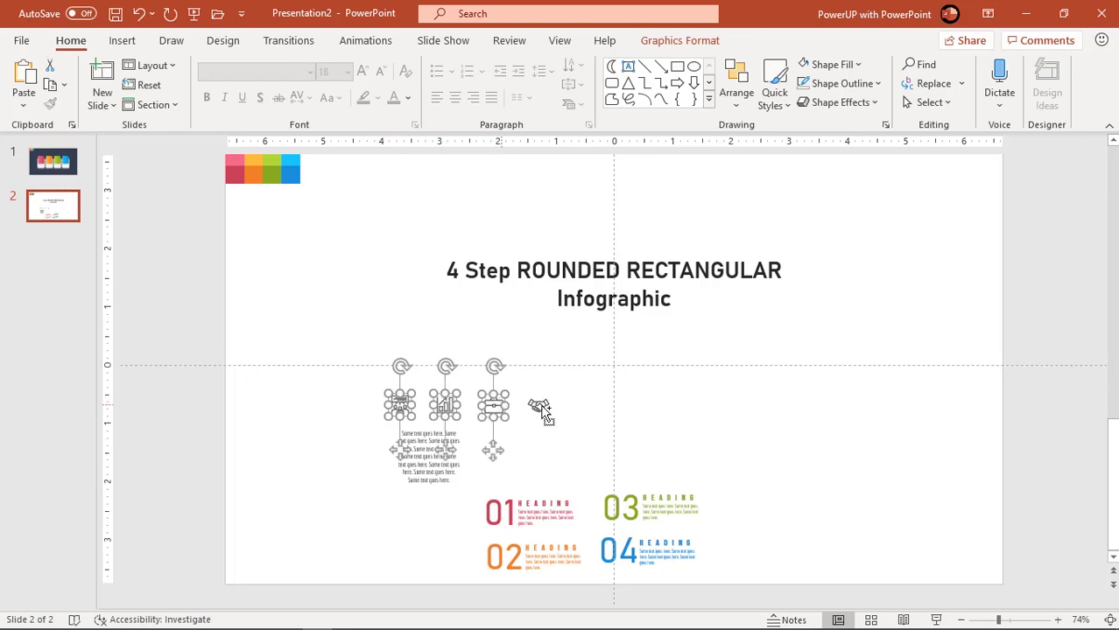
shift+click(548, 408)
shift+click(436, 464)
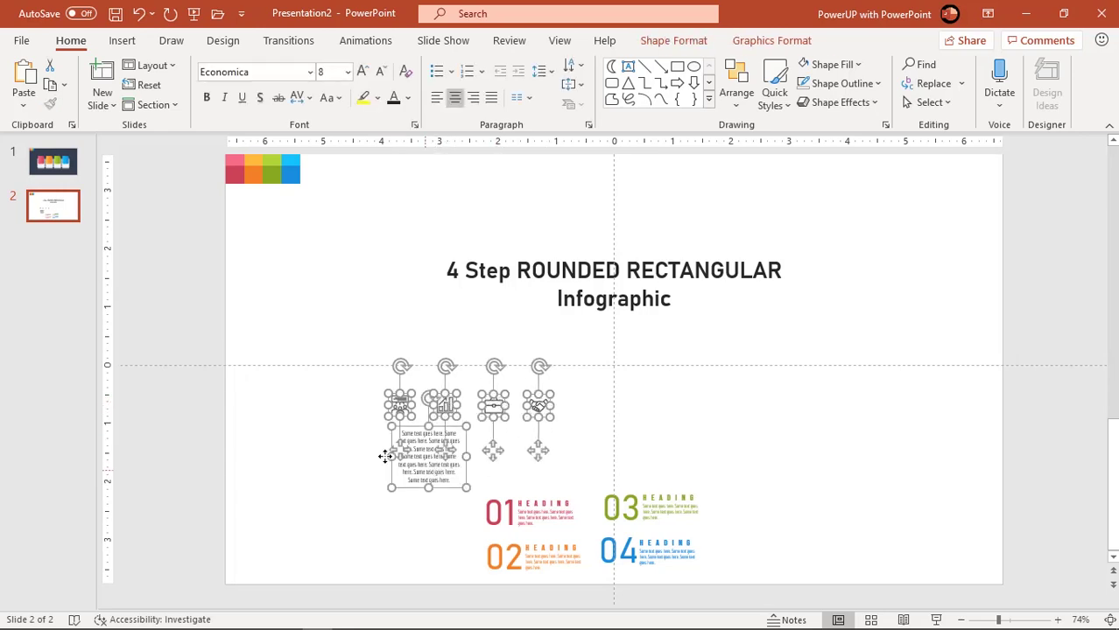
click(53, 161)
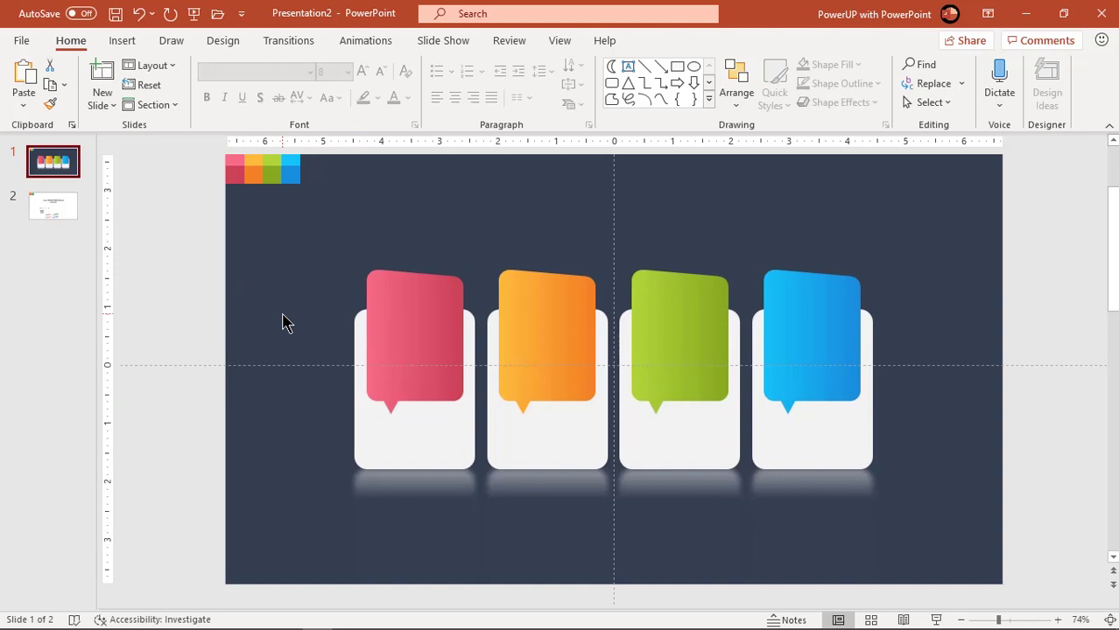
key(ctrl+v)
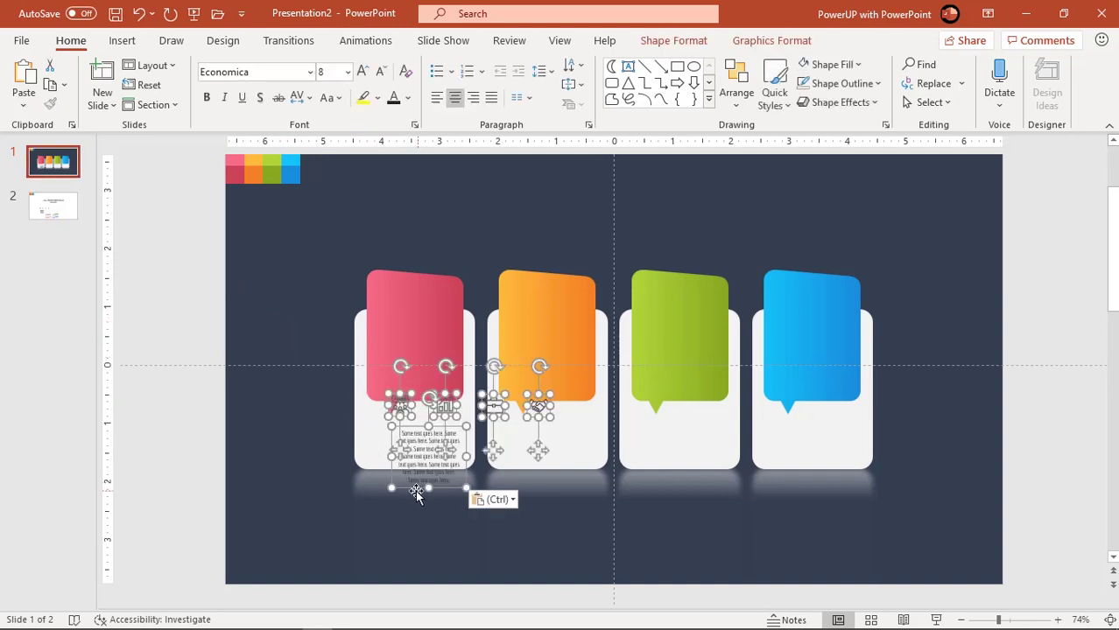
drag(414, 492, 288, 514)
click(350, 490)
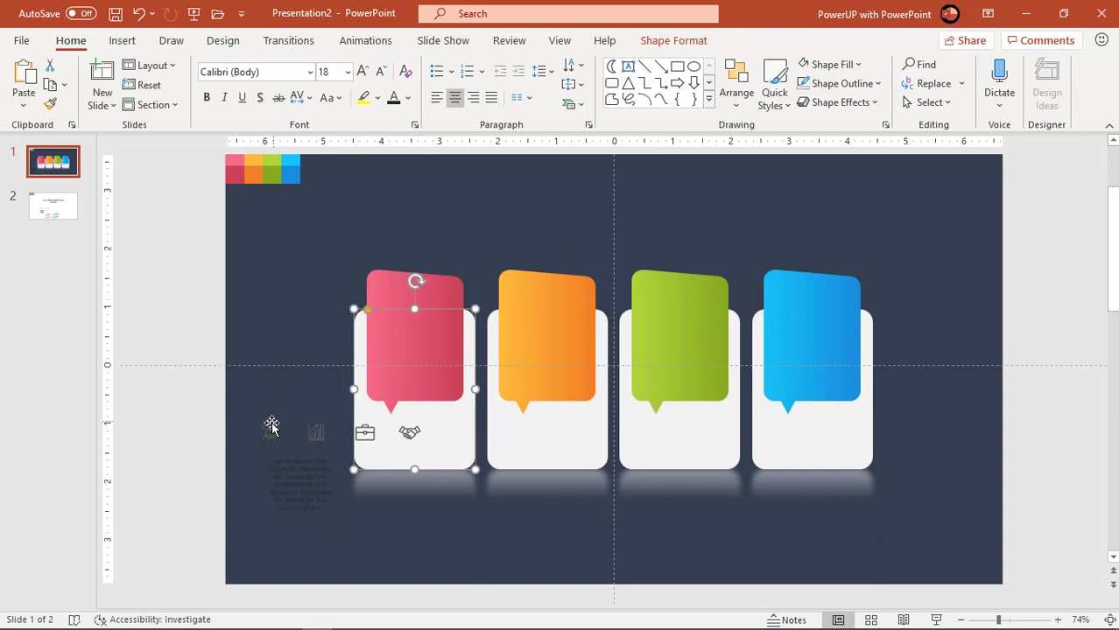
Give all four pasted icons an off-white outline from the theme colours.
click(272, 429)
shift+click(316, 431)
shift+click(365, 433)
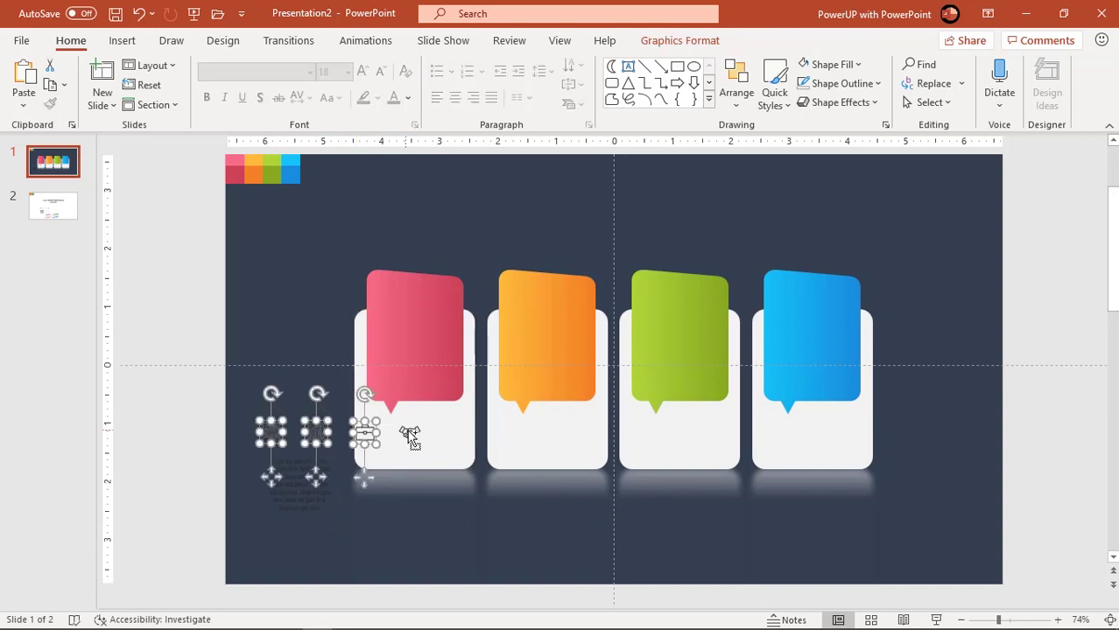
shift+click(411, 435)
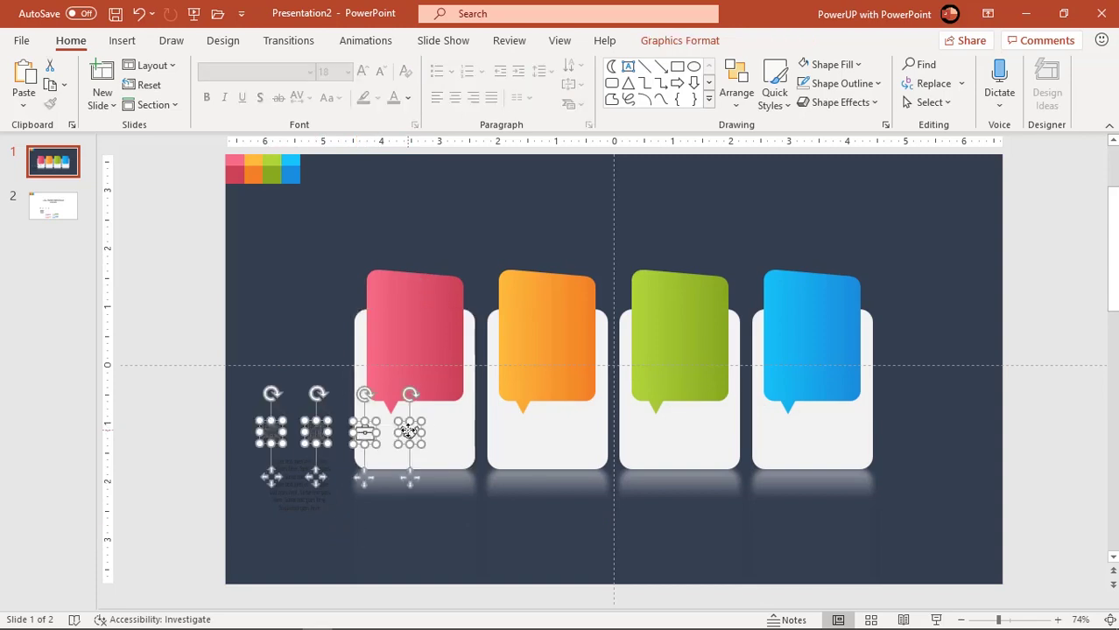
click(664, 44)
click(515, 84)
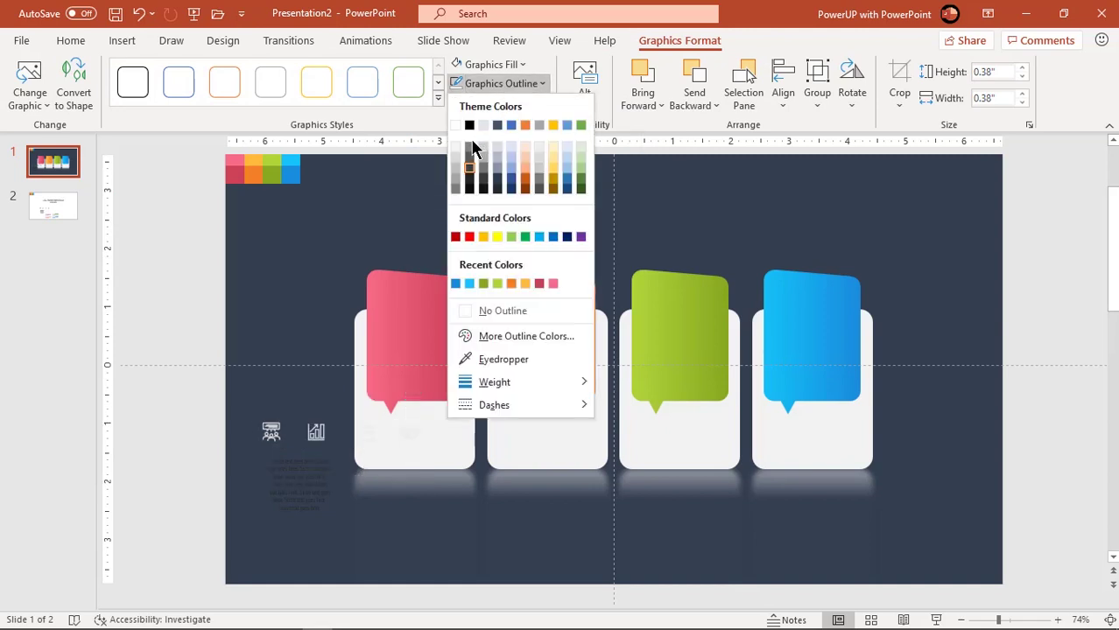
click(456, 146)
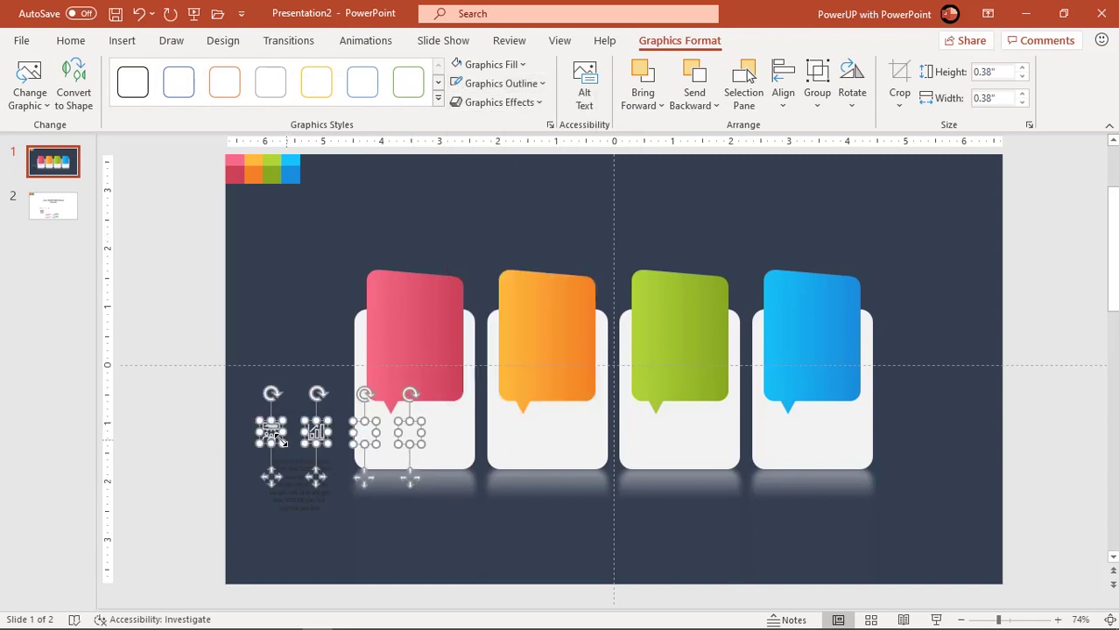
Place the people, chart, briefcase and handshake icons near the top of the pink, orange, green and blue callouts respectively.
drag(271, 436, 383, 325)
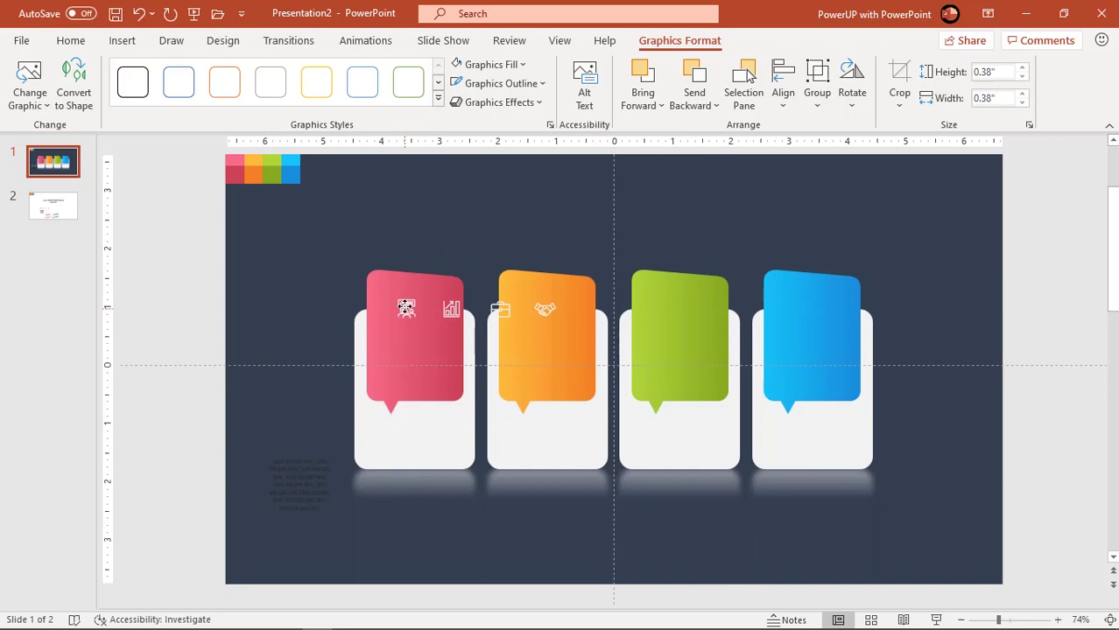
drag(405, 308, 416, 291)
click(425, 258)
click(416, 291)
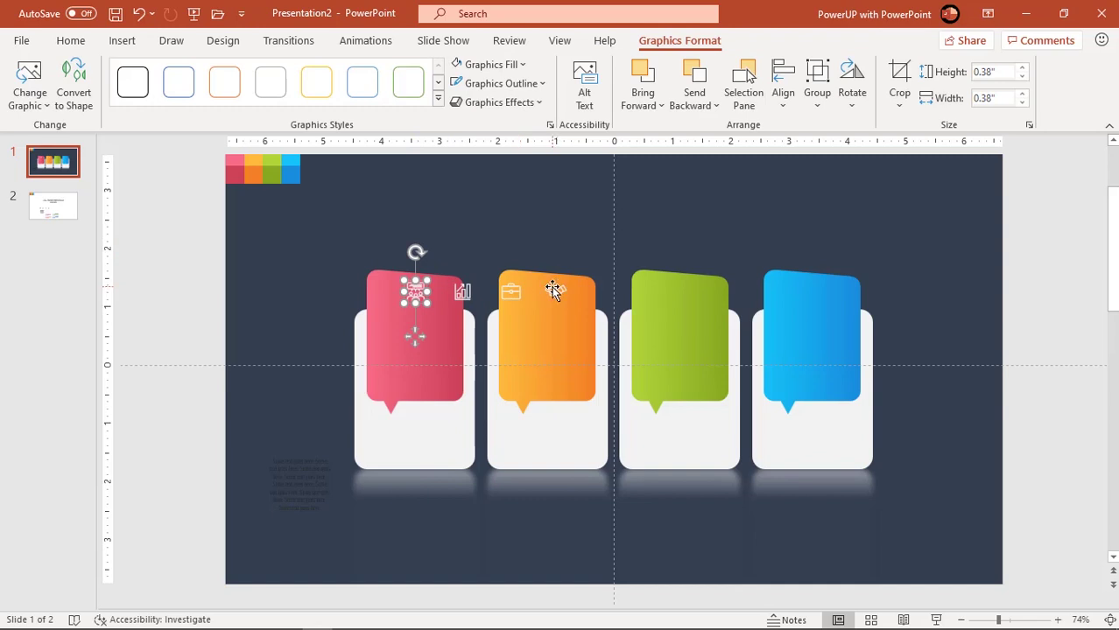
drag(551, 294, 813, 291)
drag(512, 293, 680, 292)
click(462, 293)
drag(462, 293, 547, 291)
Colour the sample text block off-white and place a copy below the icon on each of the four callouts.
click(304, 457)
click(408, 100)
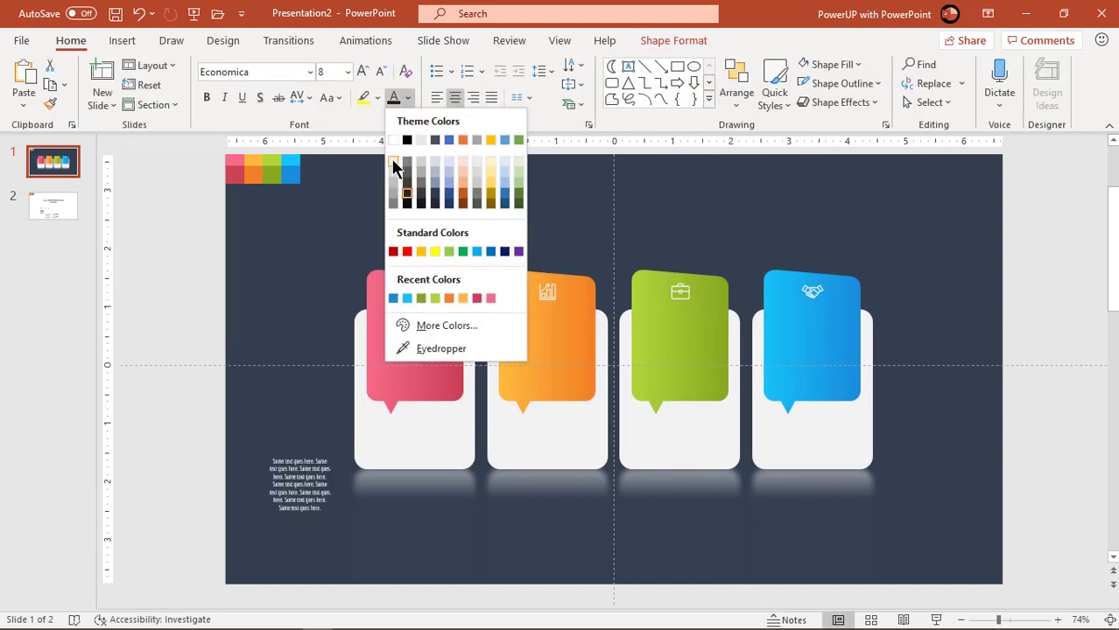
click(390, 160)
drag(322, 508, 568, 371)
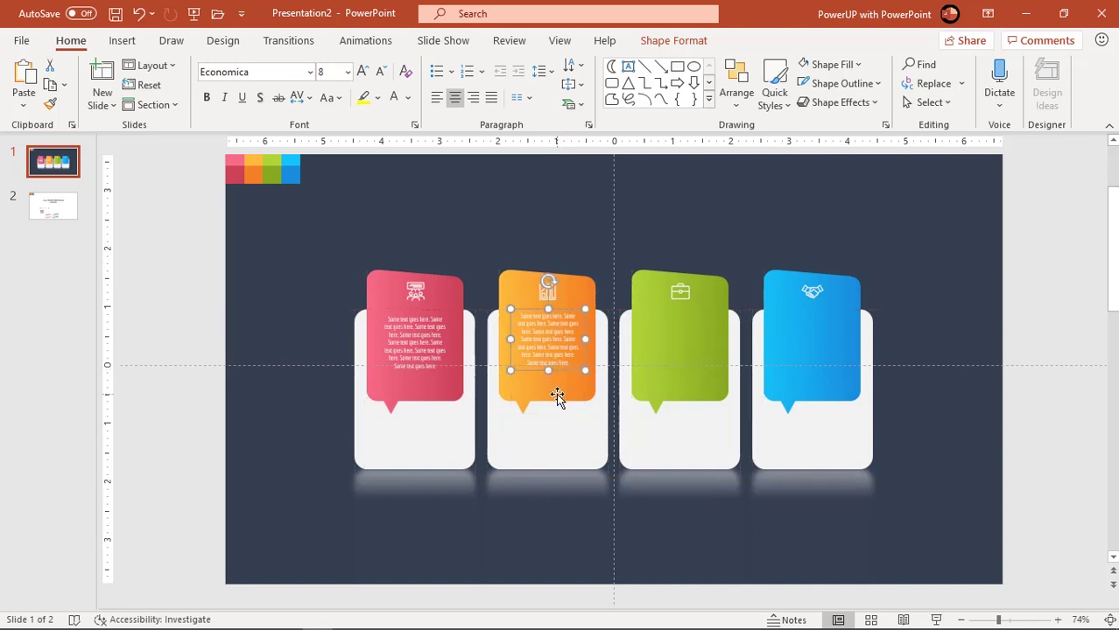
key(ctrl+d)
key(ctrl+d)
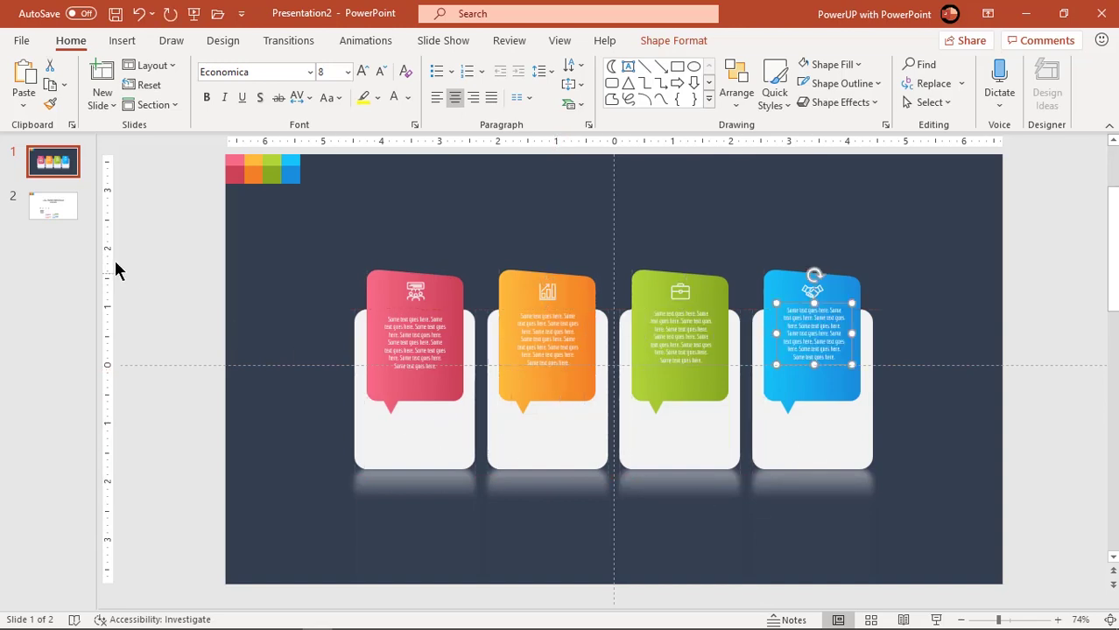
Copy the four numbered heading blocks 01 to 04 from slide 2 and paste them onto slide 1.
key(Page_Down)
click(503, 512)
shift+click(622, 508)
shift+click(618, 550)
shift+click(516, 560)
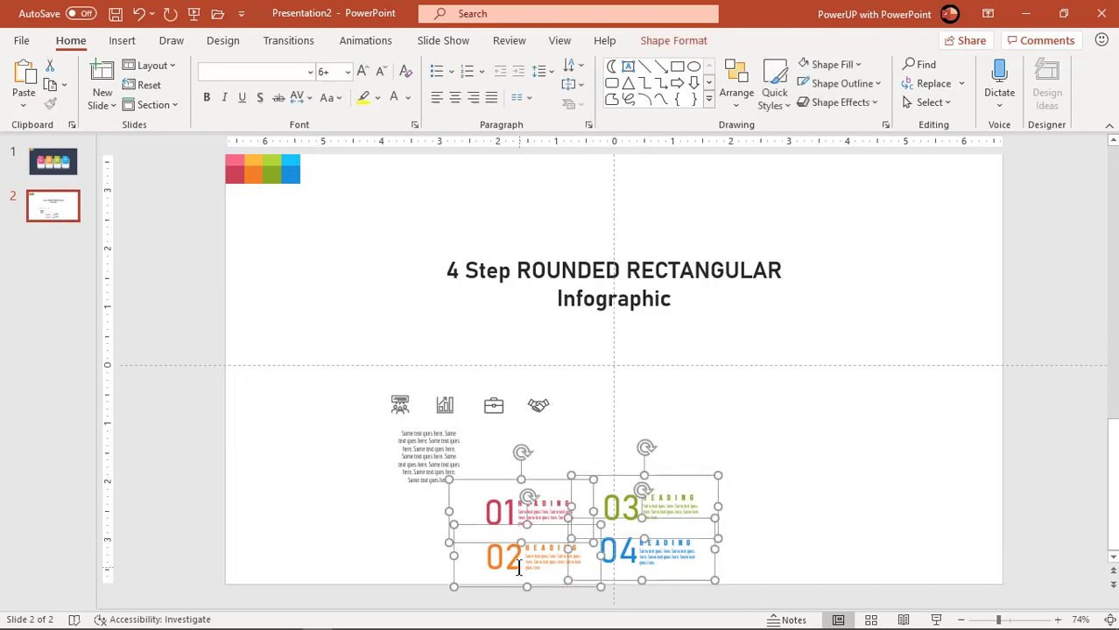
key(ctrl+c)
click(53, 162)
key(ctrl+v)
click(465, 532)
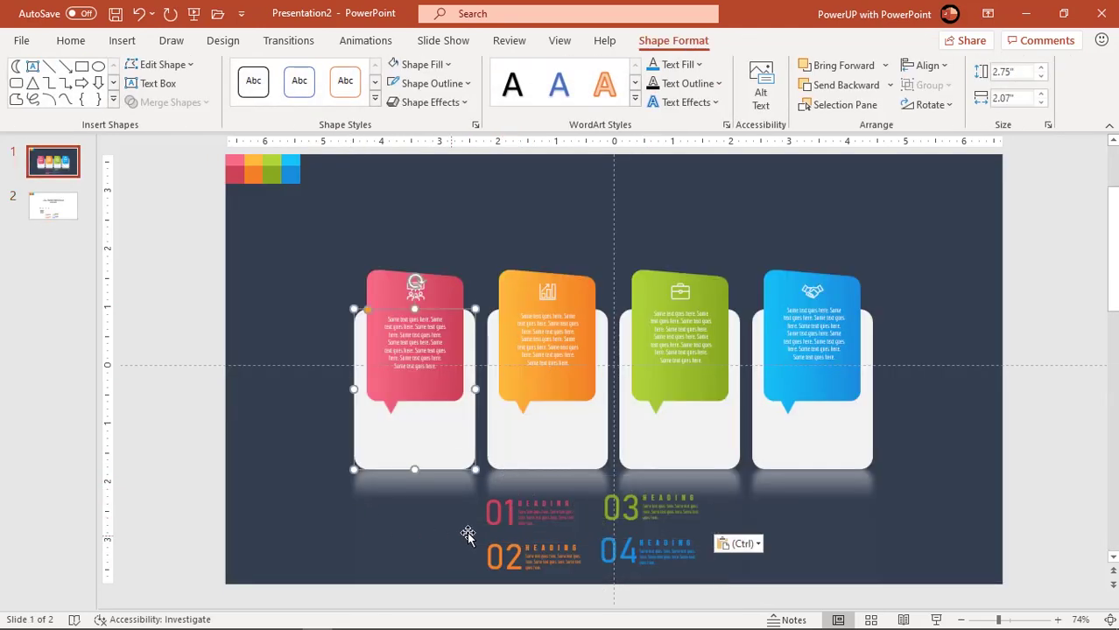
Place heading blocks 01, 02, 03 and 04 on the white cards below the pink, orange, green and blue callouts respectively.
click(523, 536)
drag(580, 542, 467, 465)
click(560, 545)
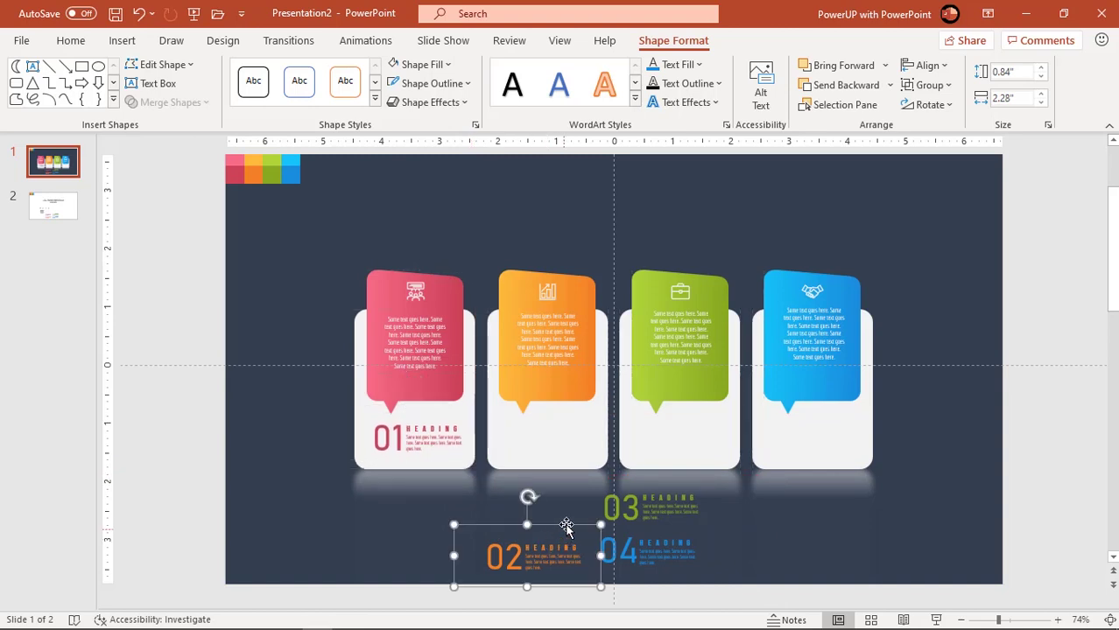
drag(561, 544, 583, 404)
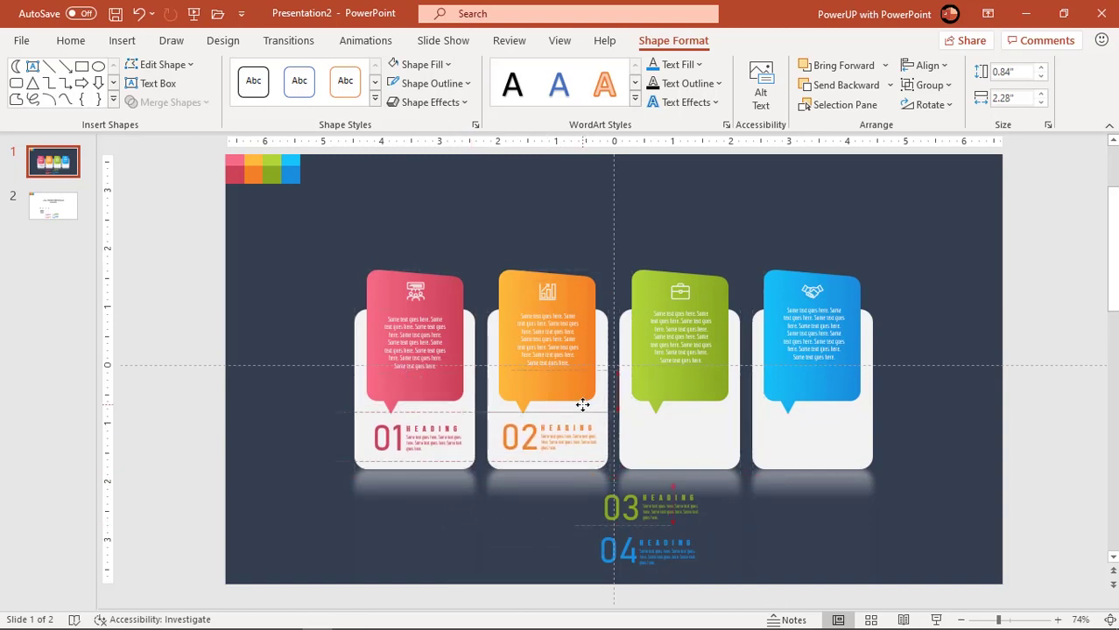
click(696, 533)
drag(697, 533, 737, 473)
click(691, 582)
drag(692, 581, 852, 469)
click(695, 453)
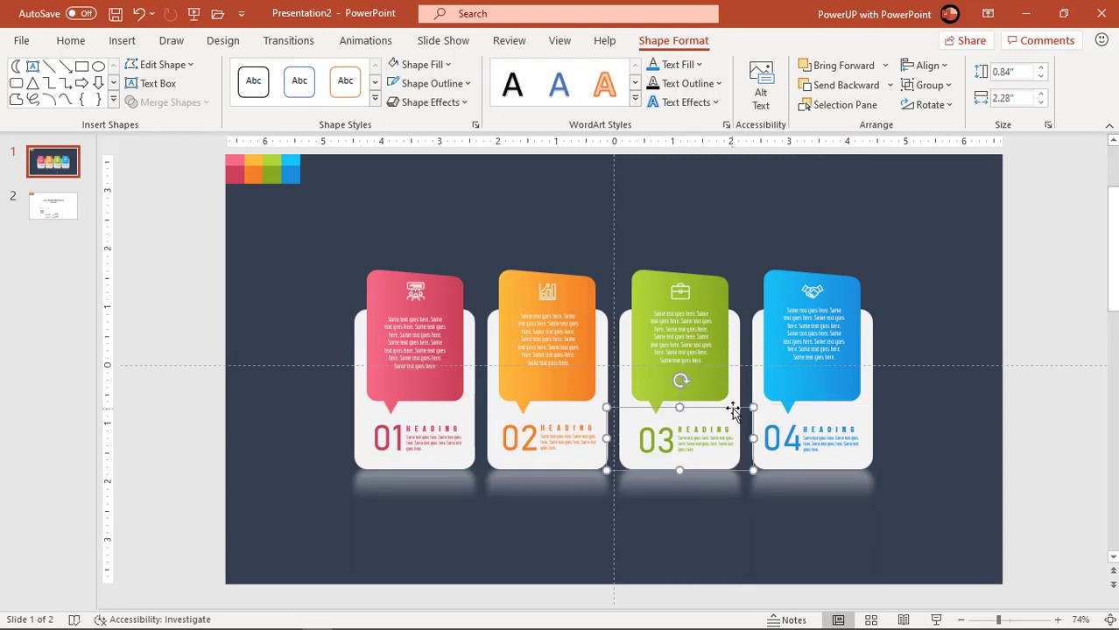
drag(734, 411, 727, 408)
key(Tab)
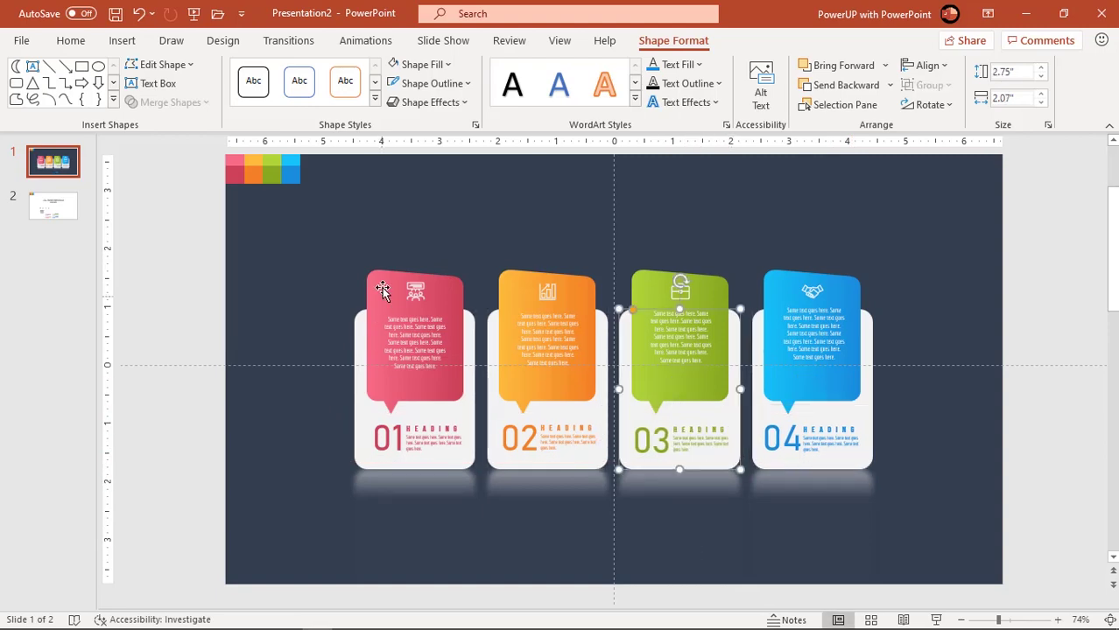
Delete the colour palette swatches from the corner of slide 1.
drag(342, 234, 190, 160)
key(Delete)
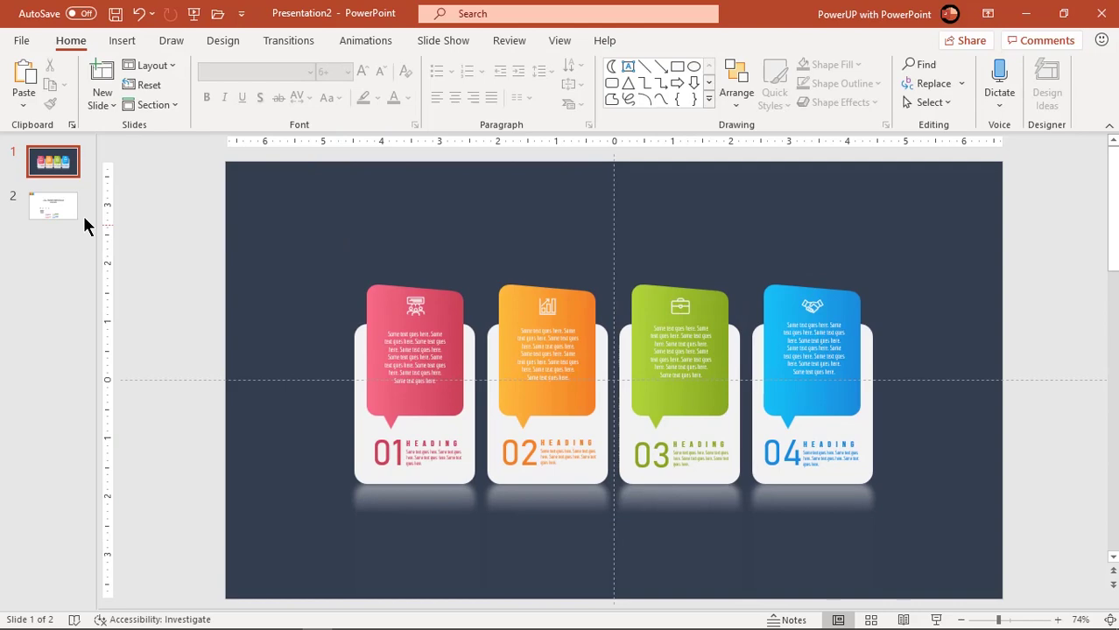
Copy the title "4 Step ROUNDED RECTANGULAR Infographic" from slide 2 to slide 1 and colour its text off-white.
click(70, 212)
click(595, 329)
key(ctrl+c)
key(Page_Up)
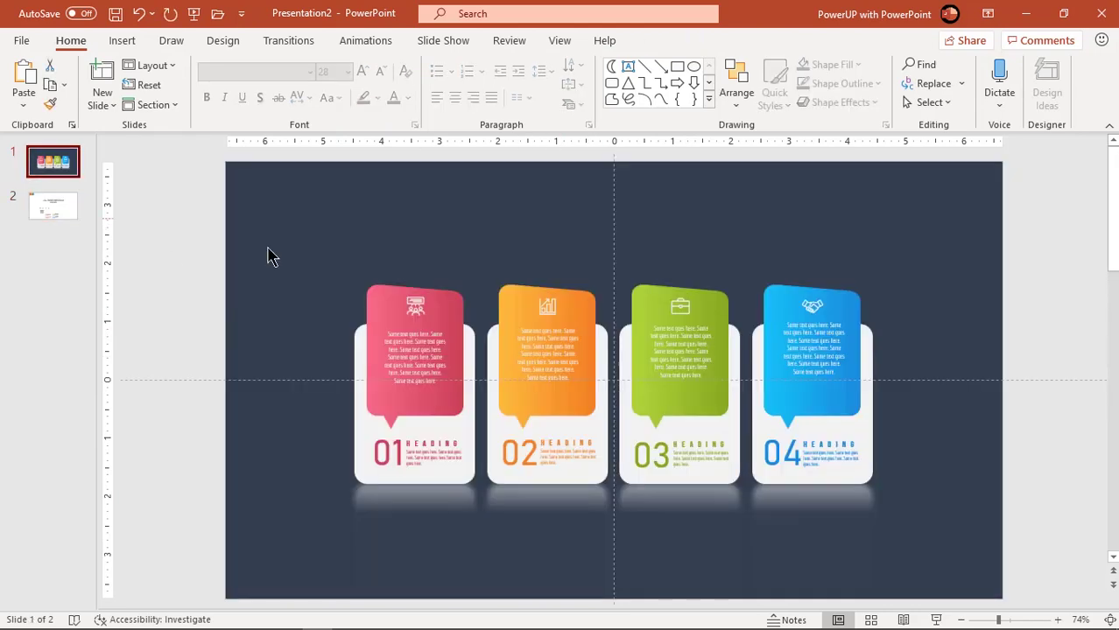
key(ctrl+v)
click(404, 97)
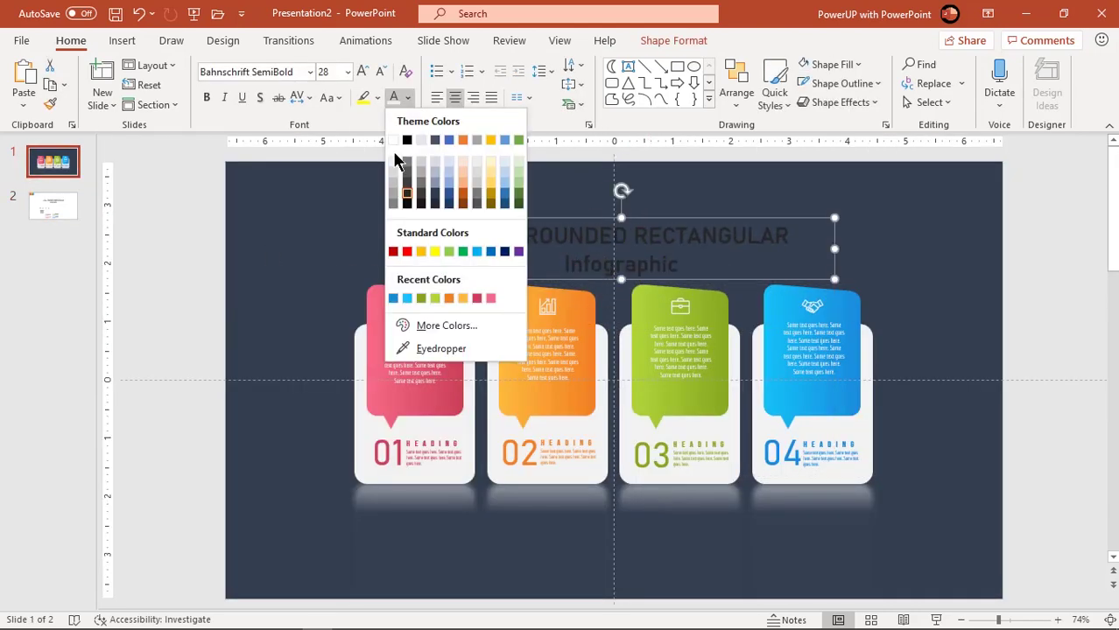
click(402, 139)
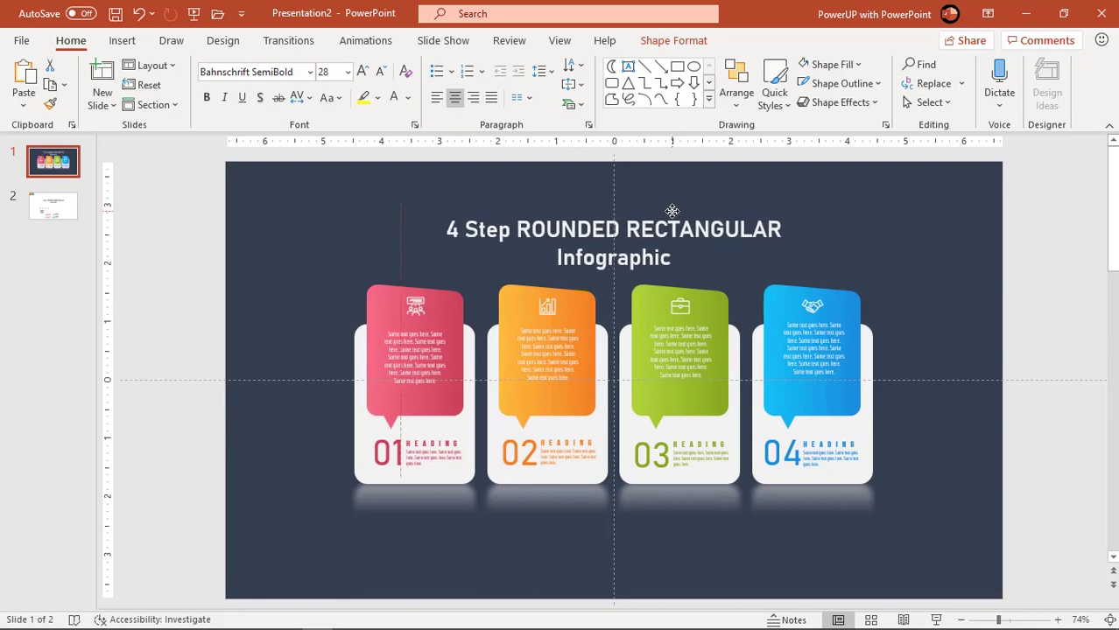